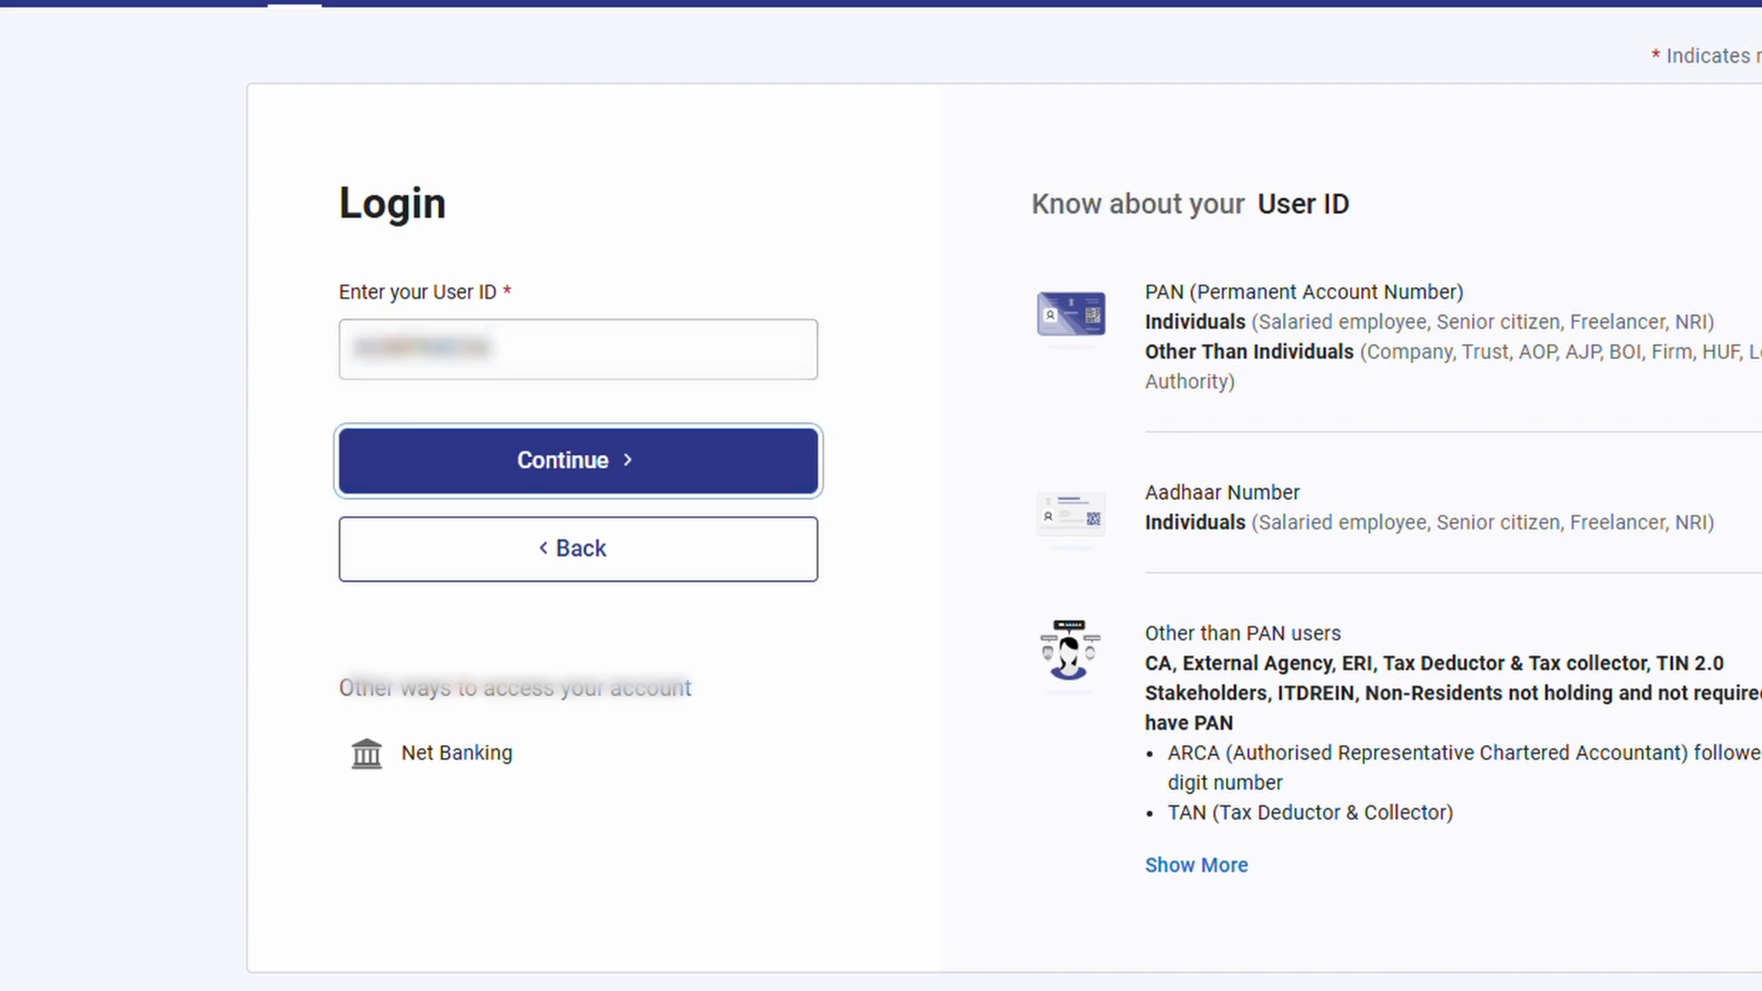
# Log in by acknowledging the secure access message and entering the account password
pyautogui.click(539, 464)
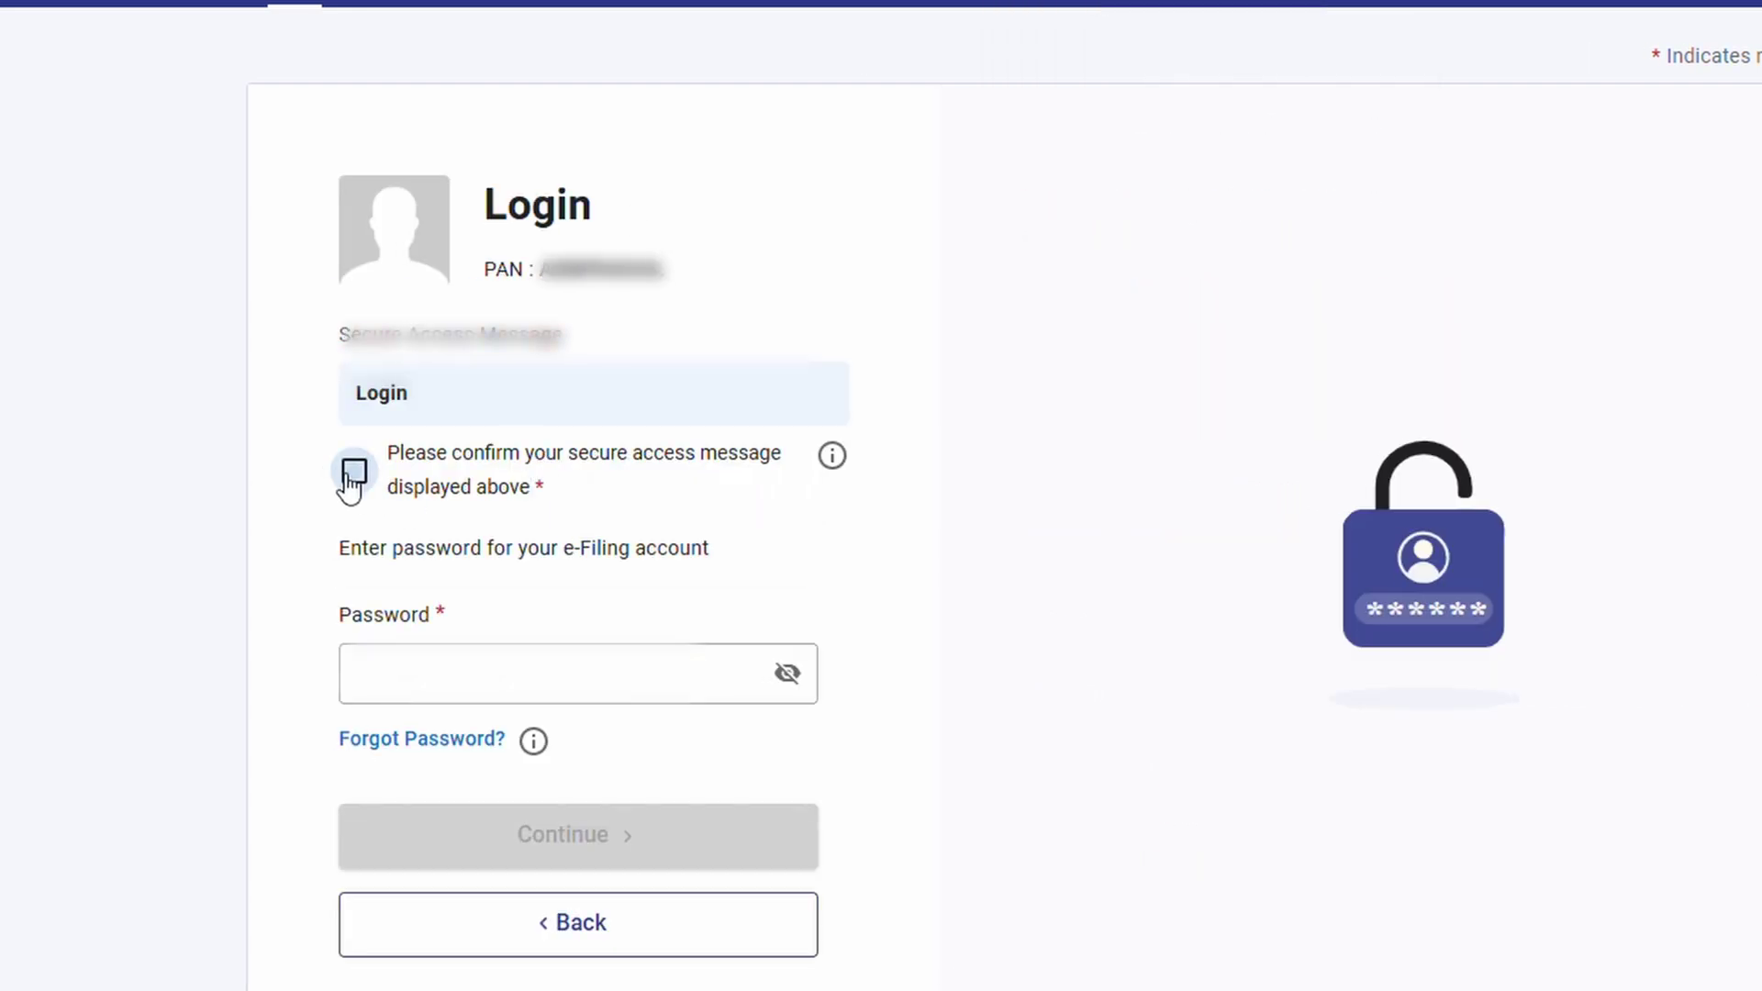
pyautogui.click(354, 472)
pyautogui.click(477, 670)
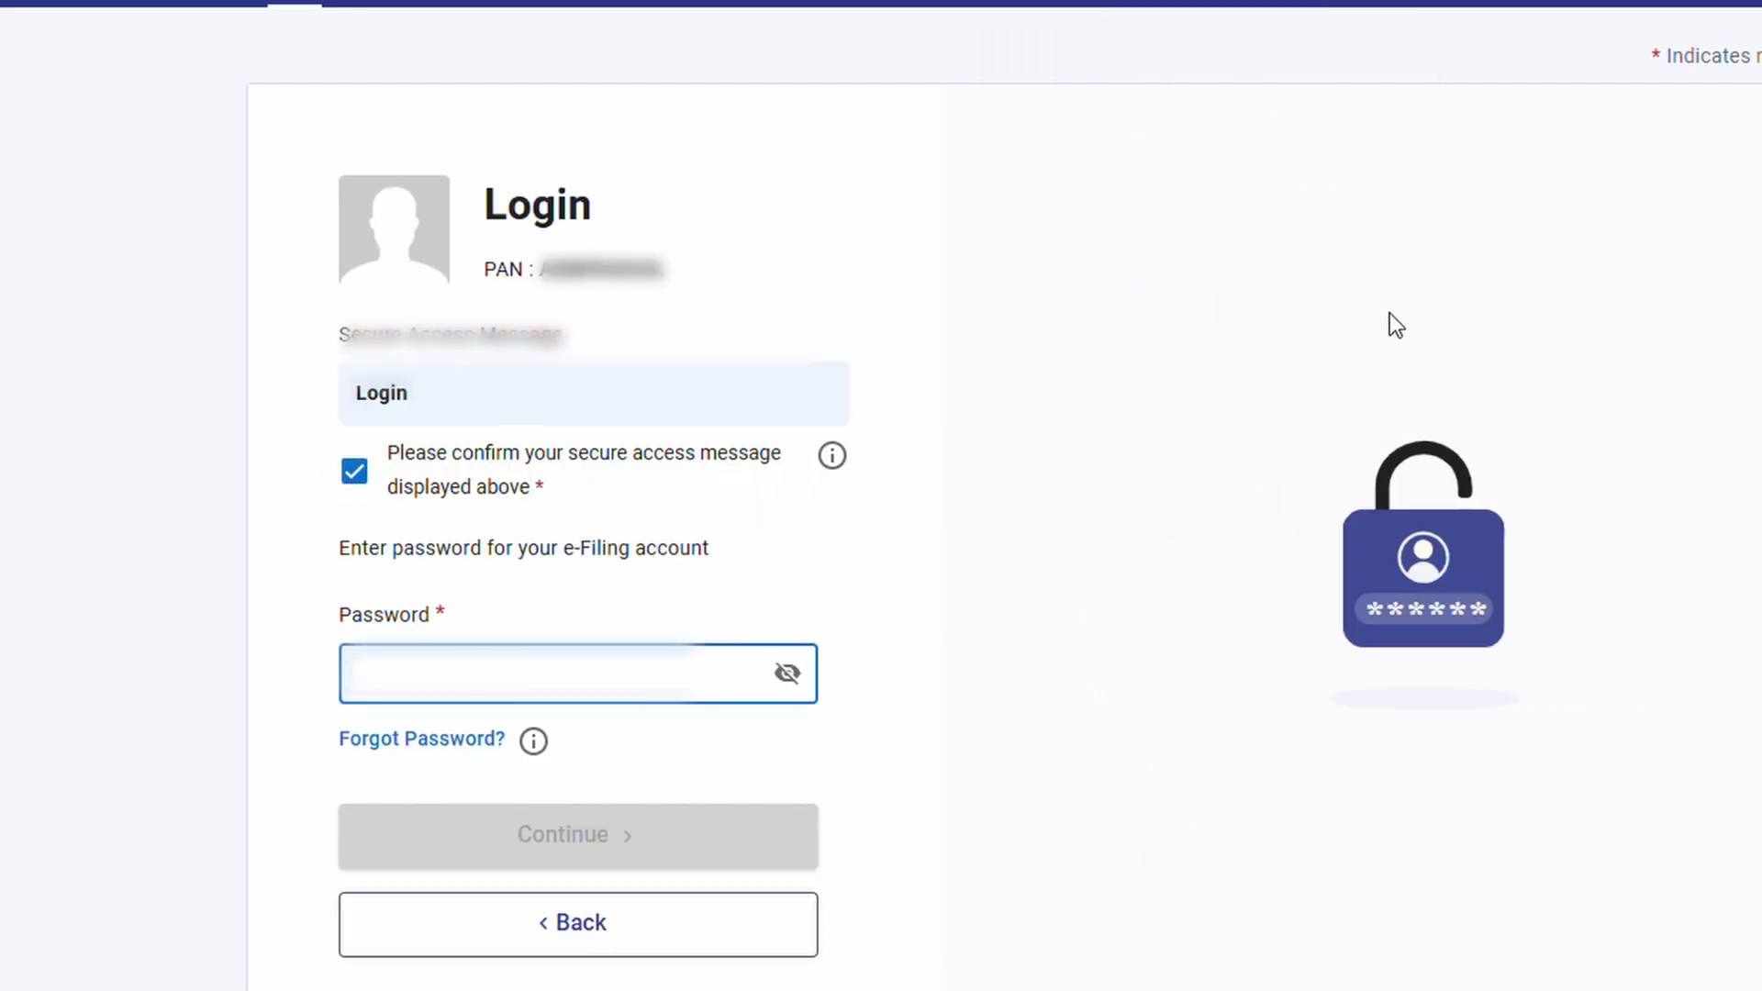
pyautogui.write('********')
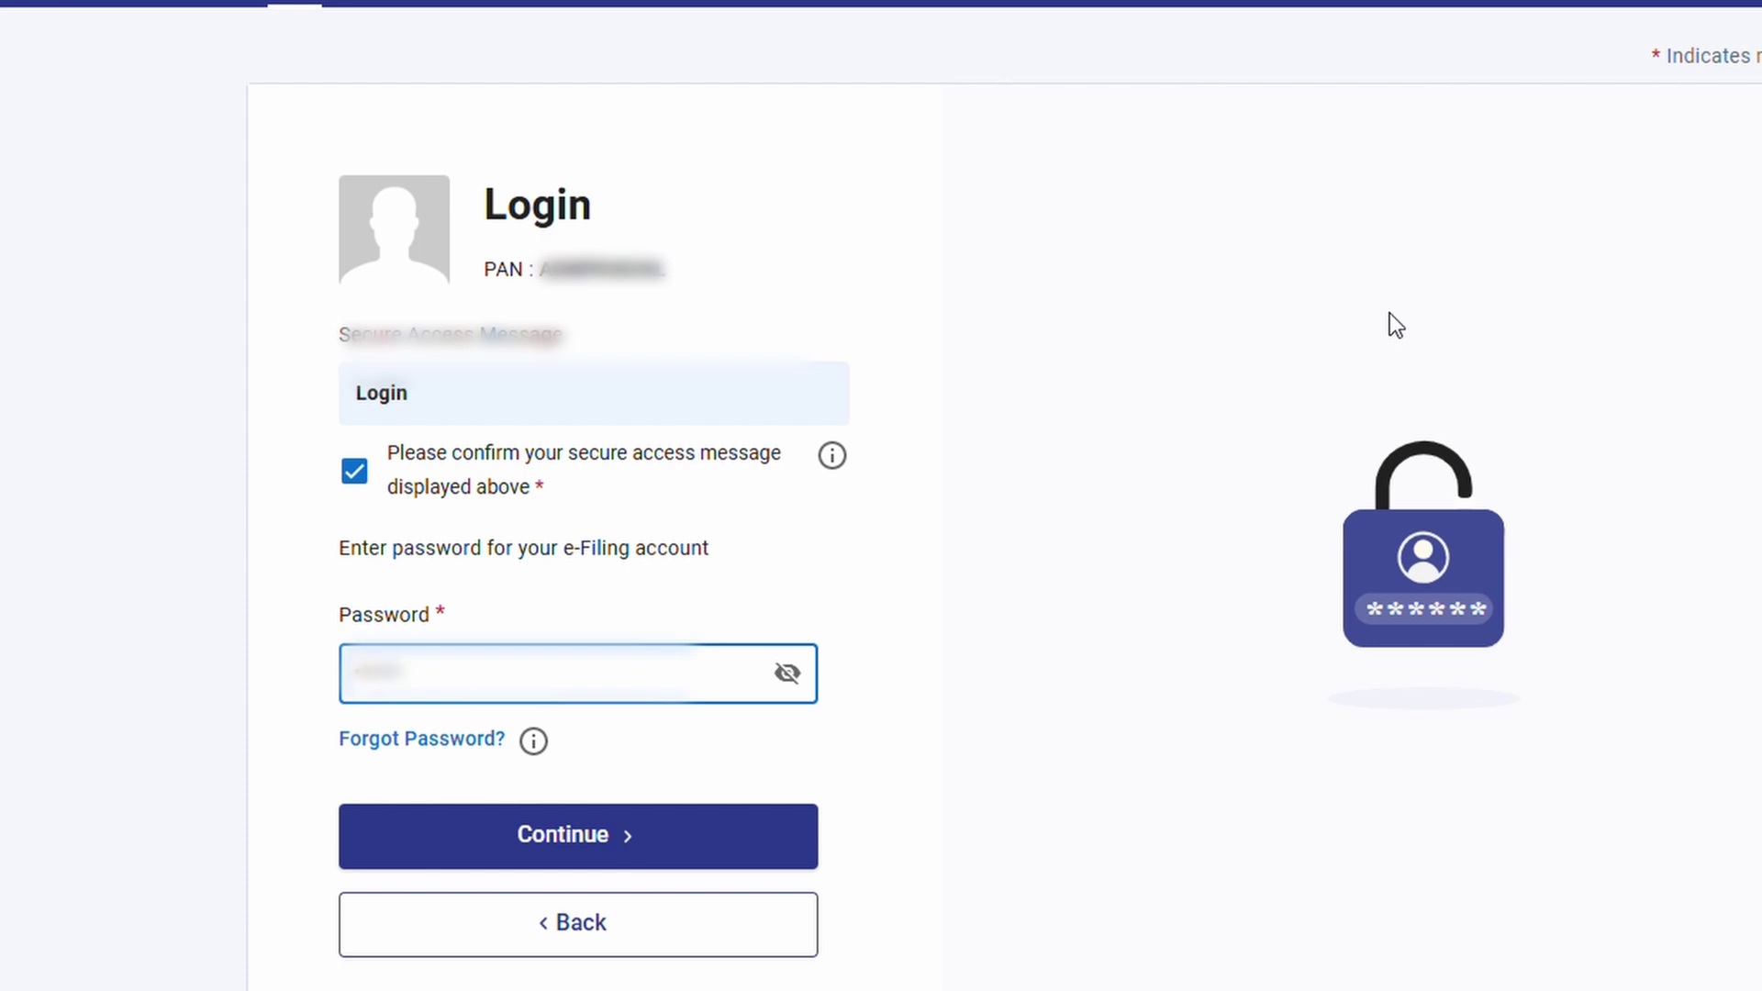
pyautogui.write('***')
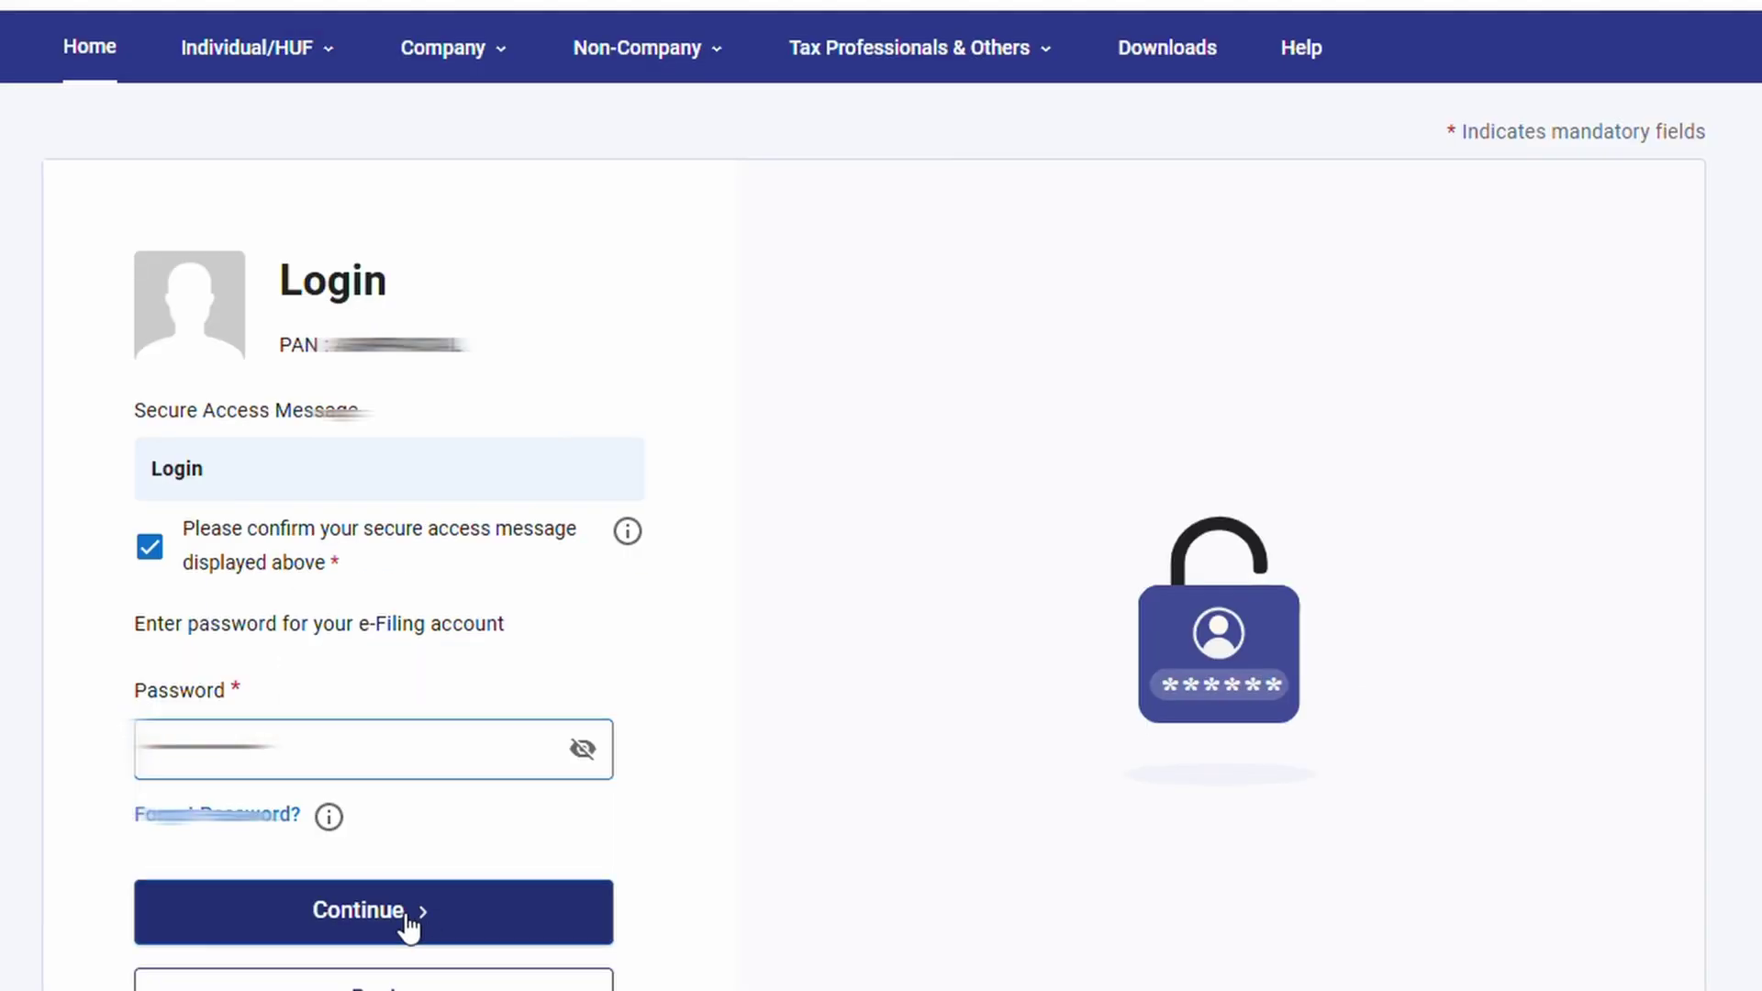
pyautogui.click(614, 853)
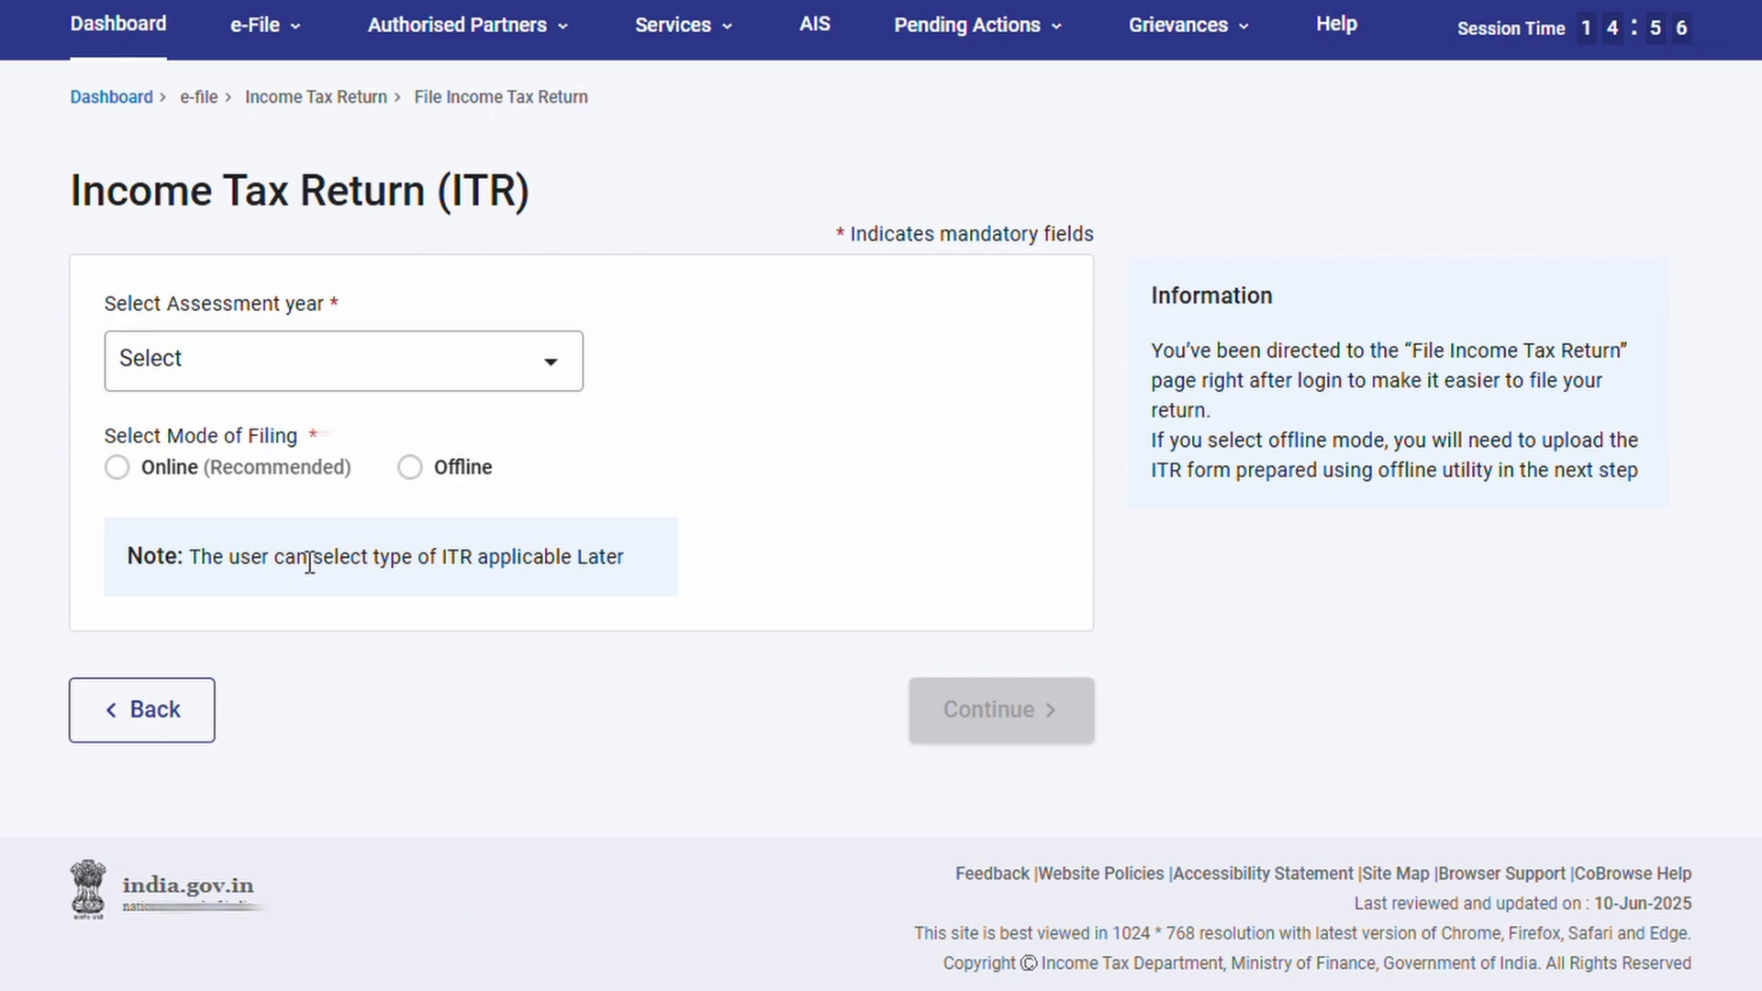
# Start a new online return for A.Y. 2025-26 with Individual status
pyautogui.click(507, 376)
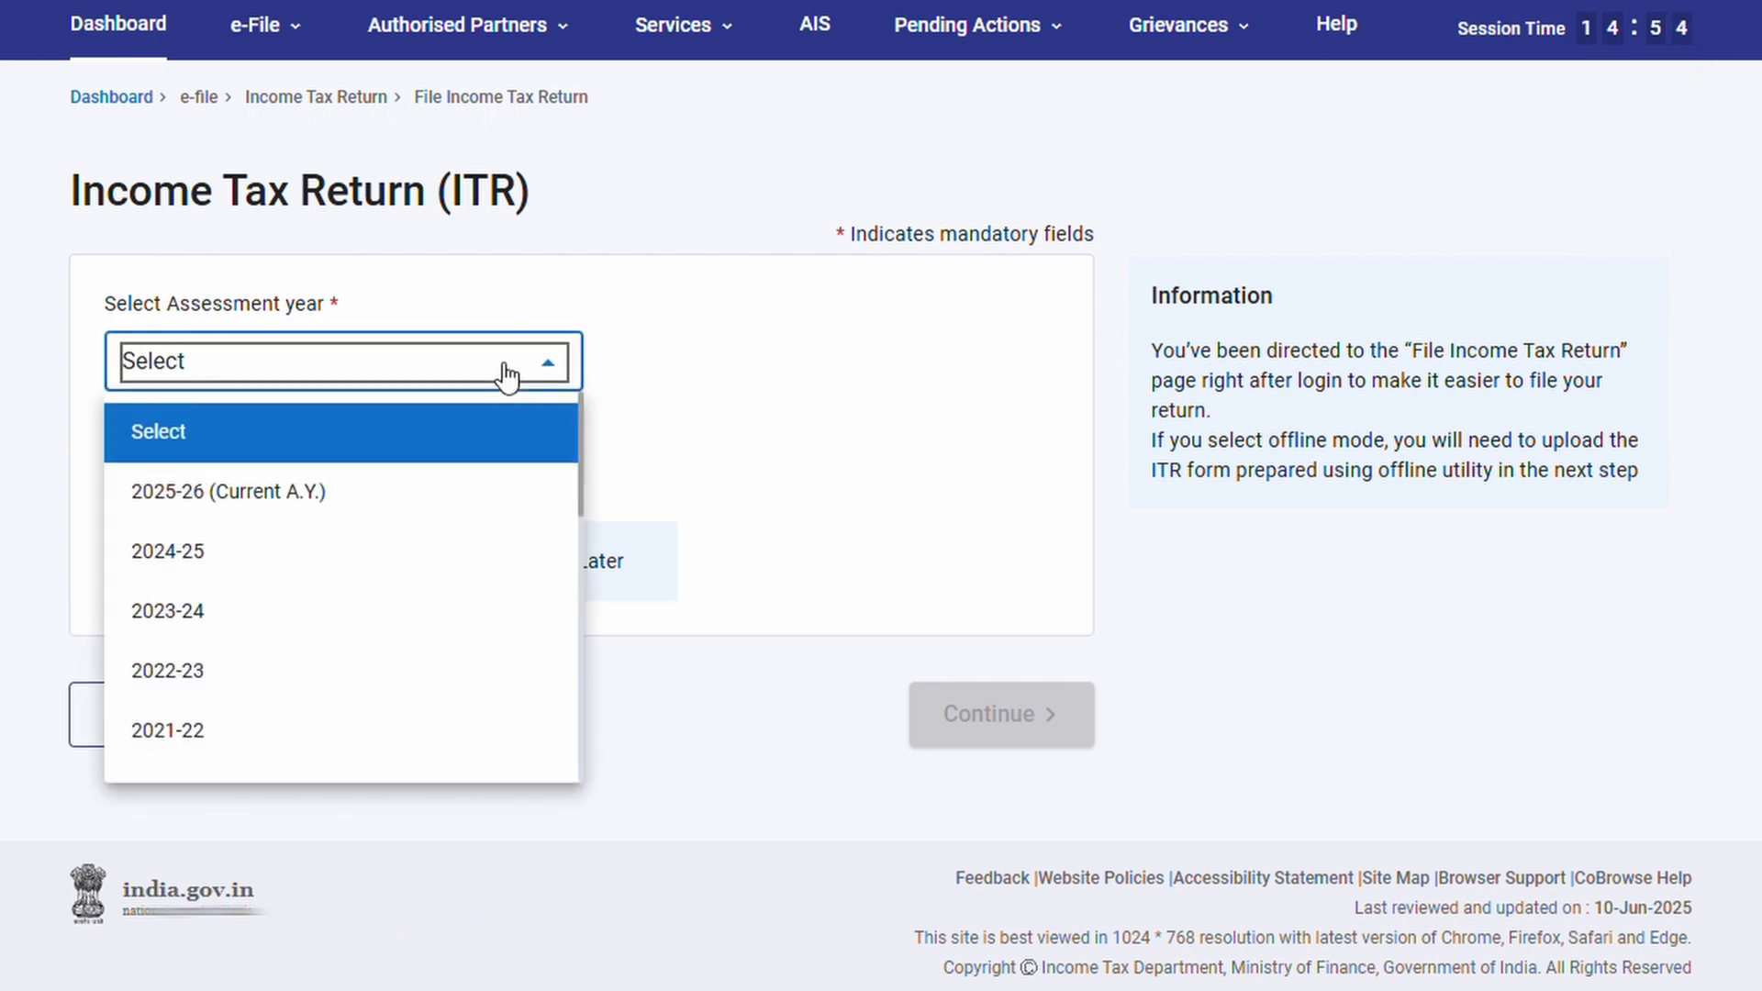
pyautogui.click(440, 489)
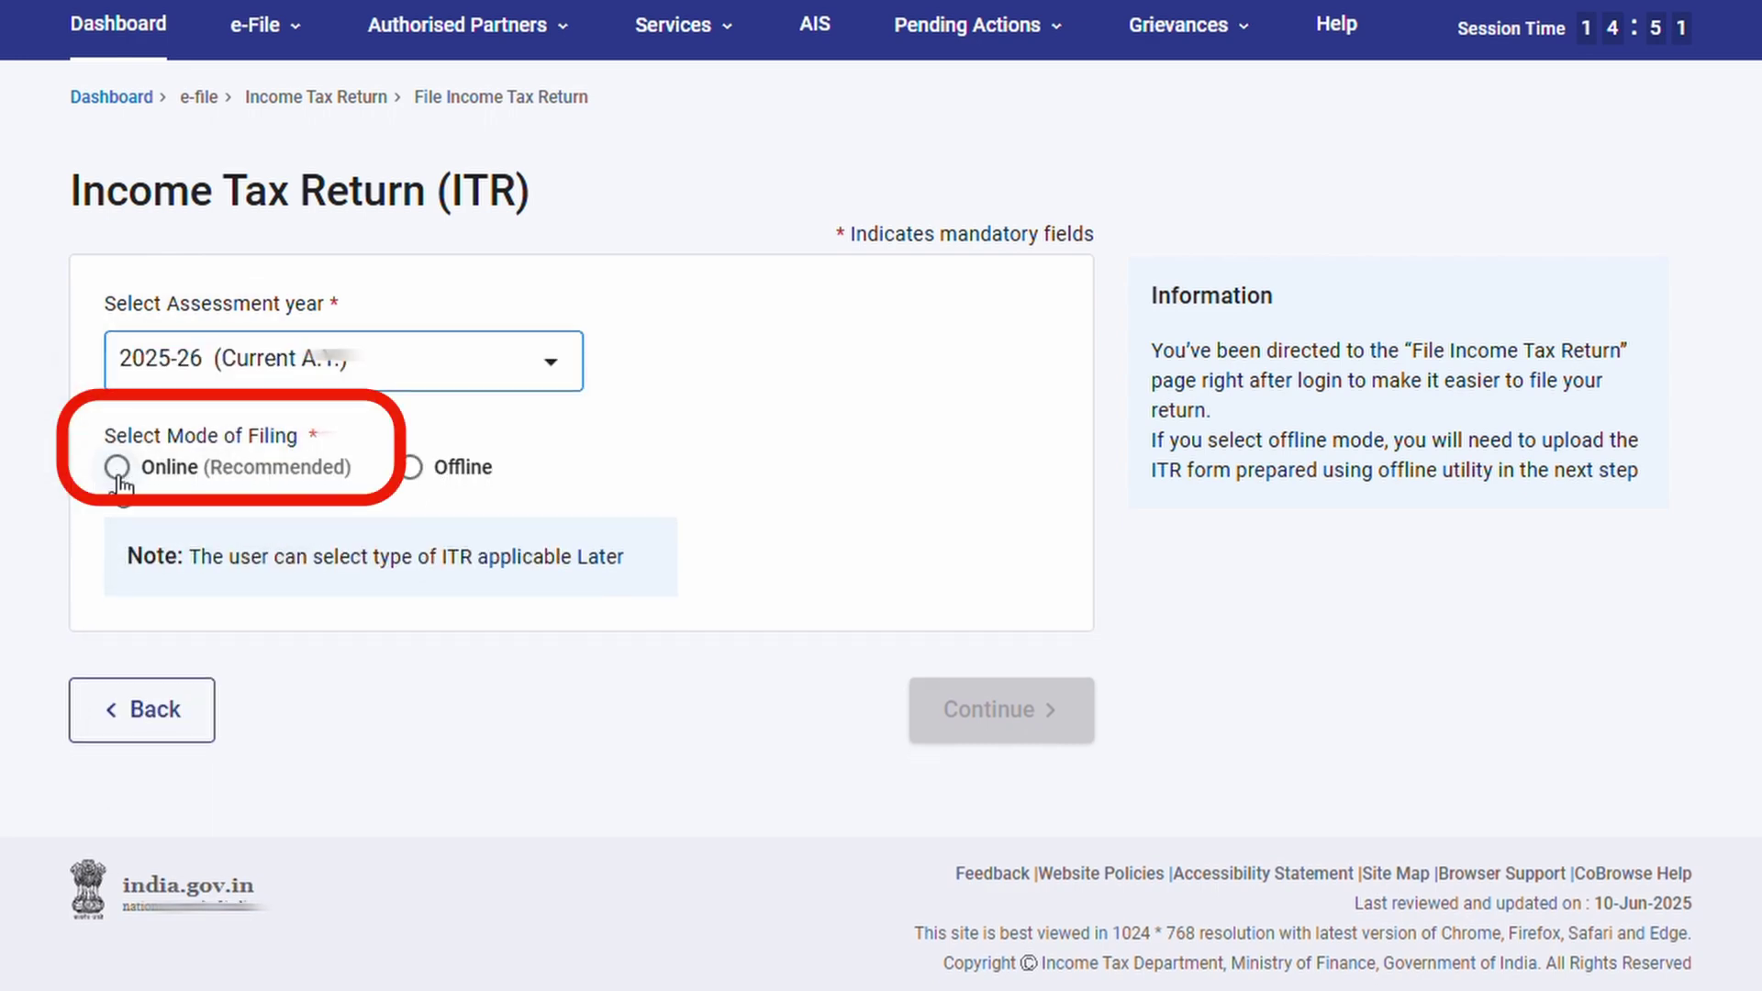
pyautogui.click(116, 471)
pyautogui.click(1012, 734)
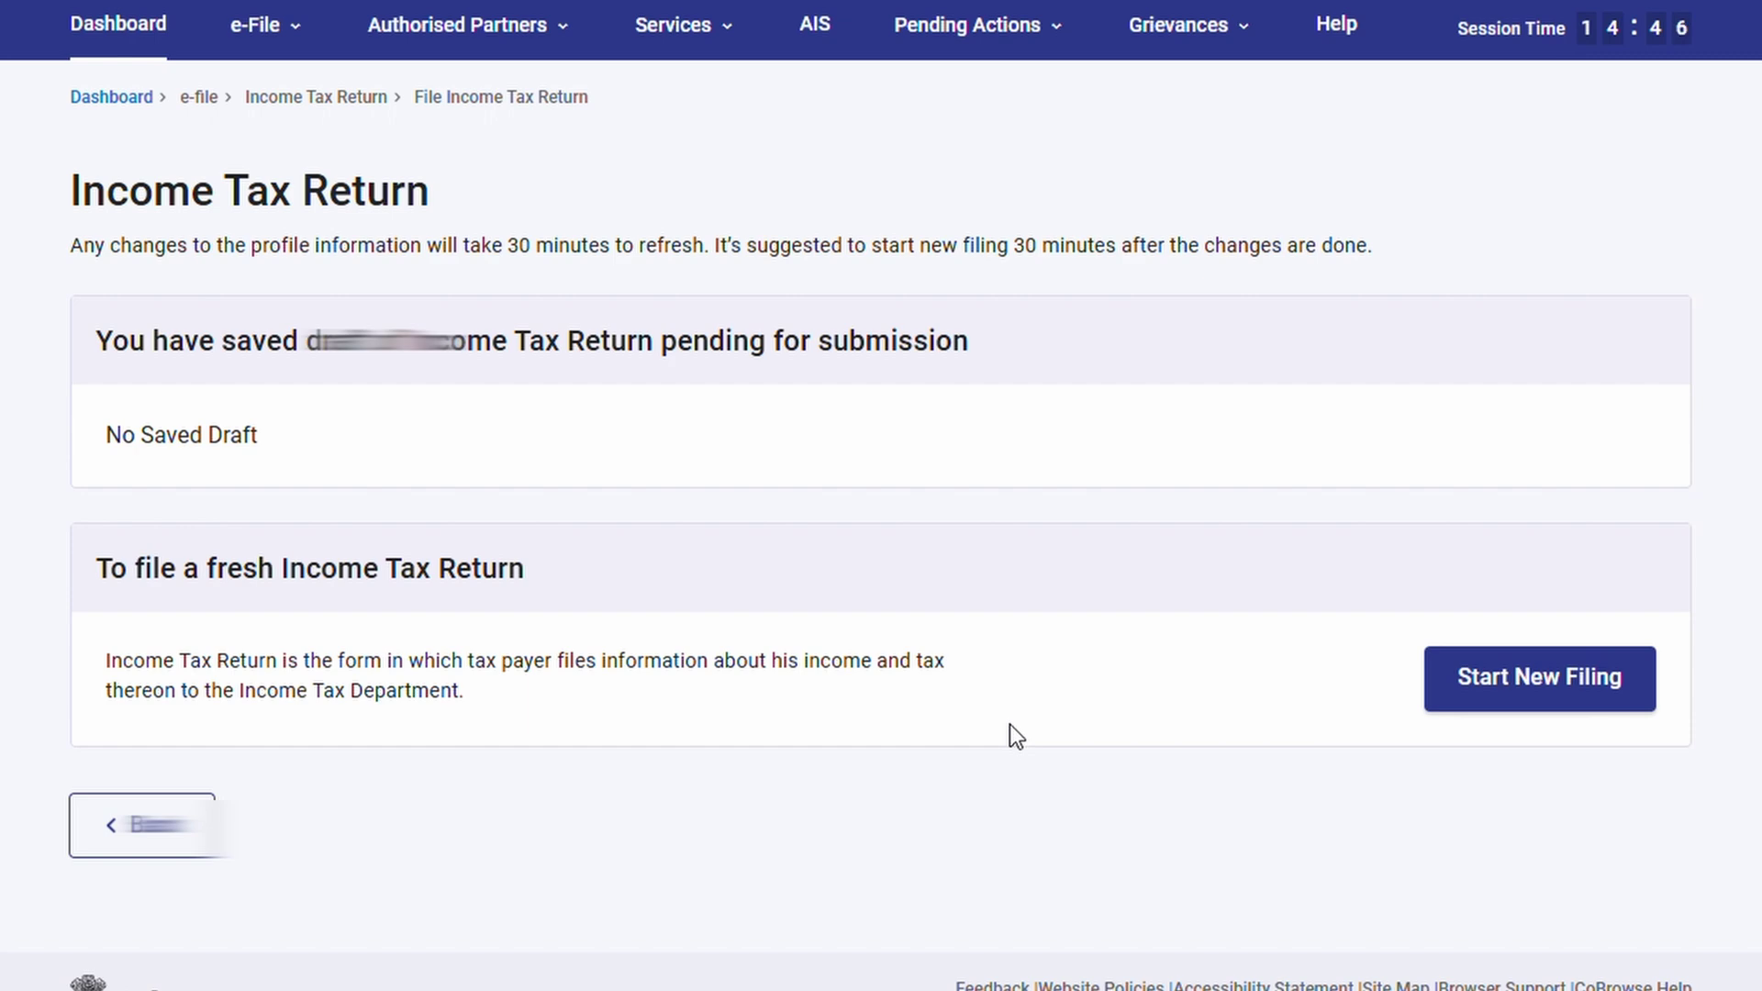
pyautogui.click(1553, 702)
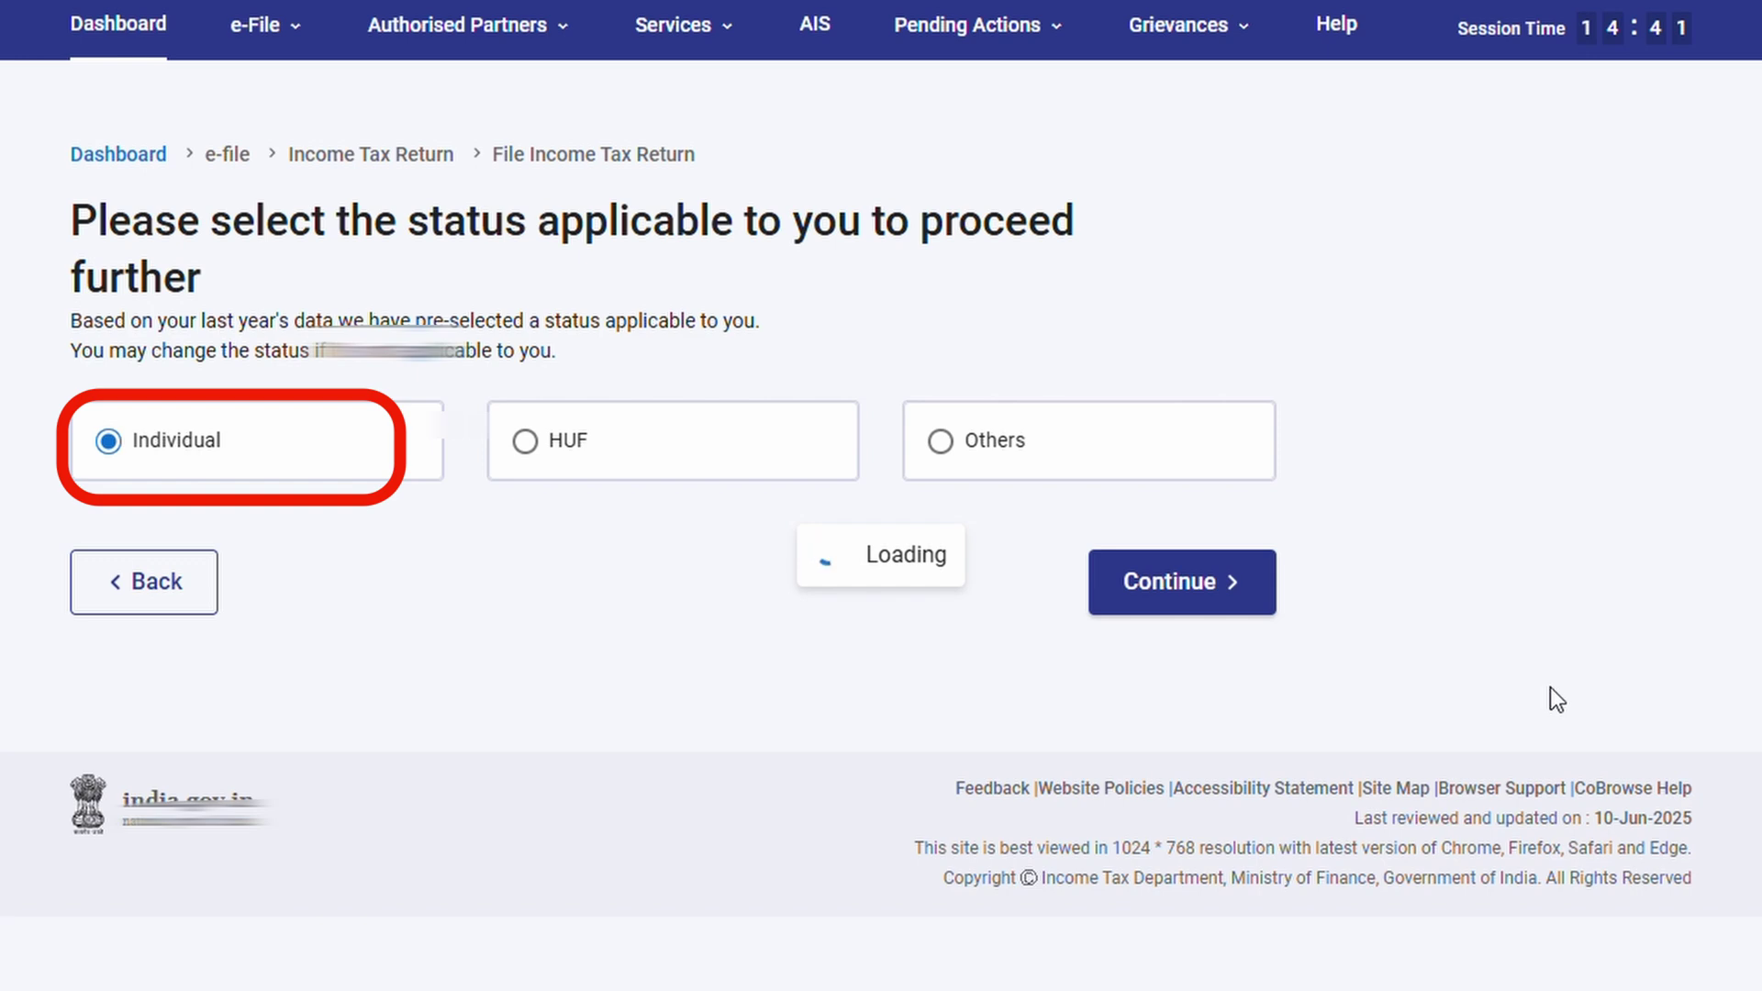
pyautogui.click(1181, 609)
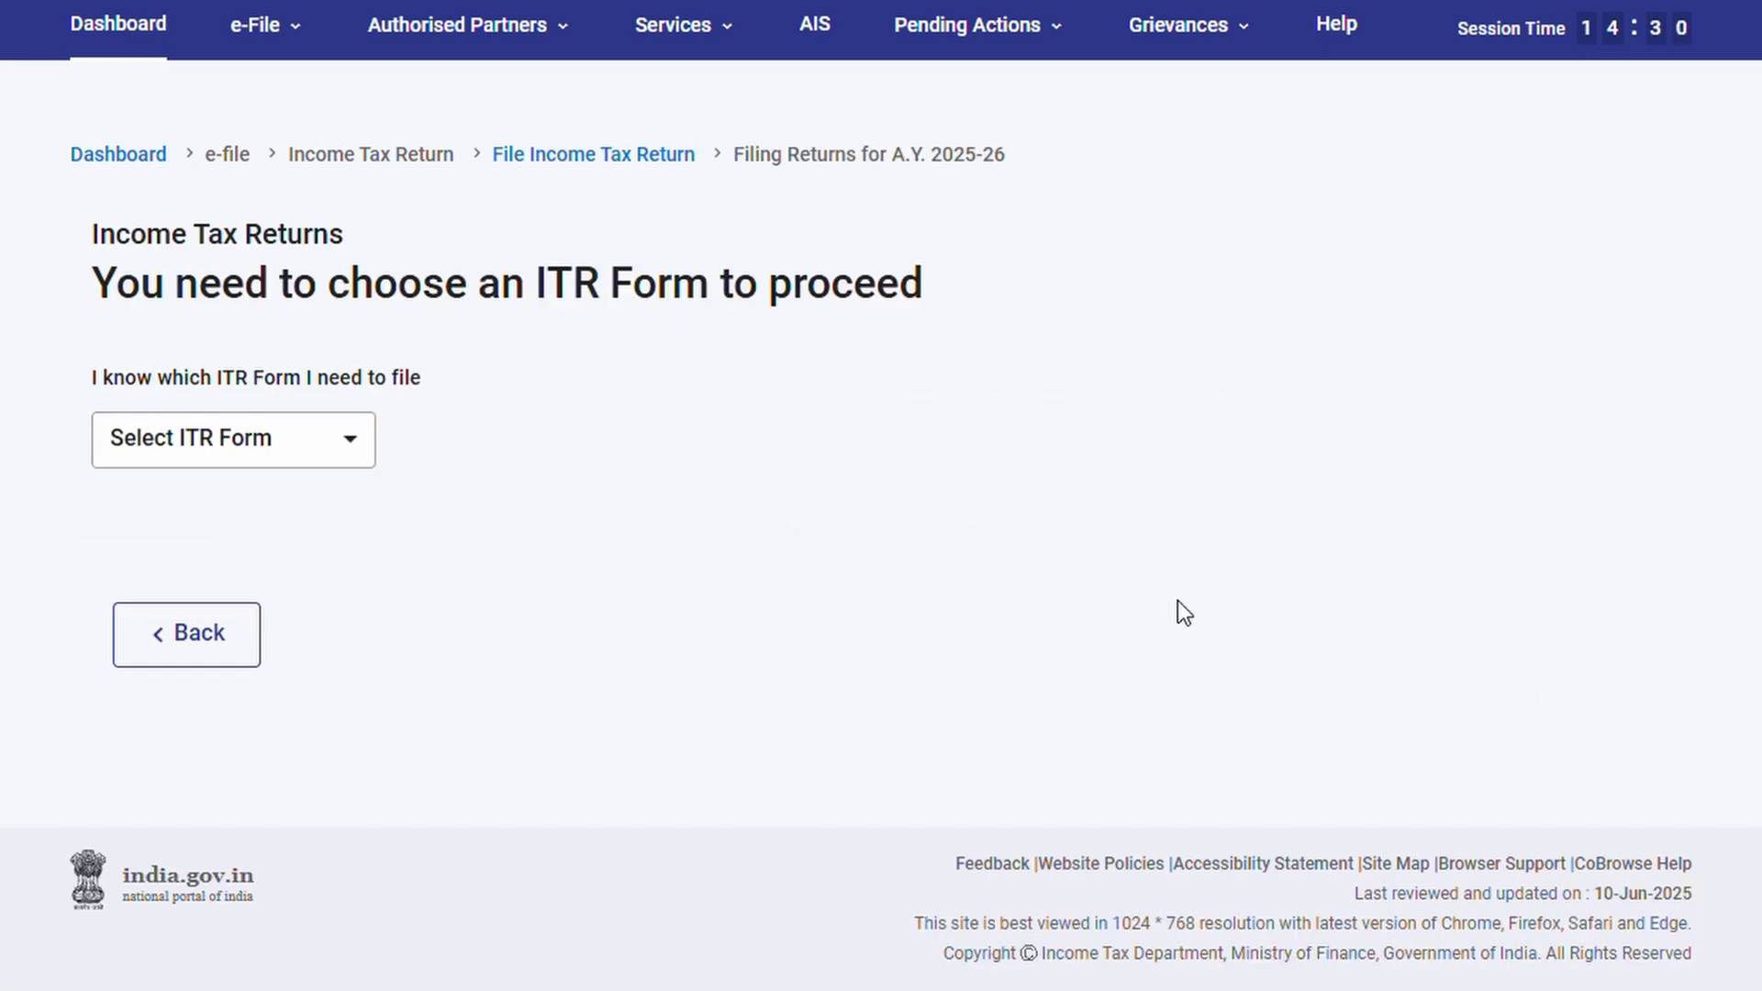
# Choose ITR-1, review its income and salary eligibility conditions, and proceed with ITR-1
pyautogui.click(346, 458)
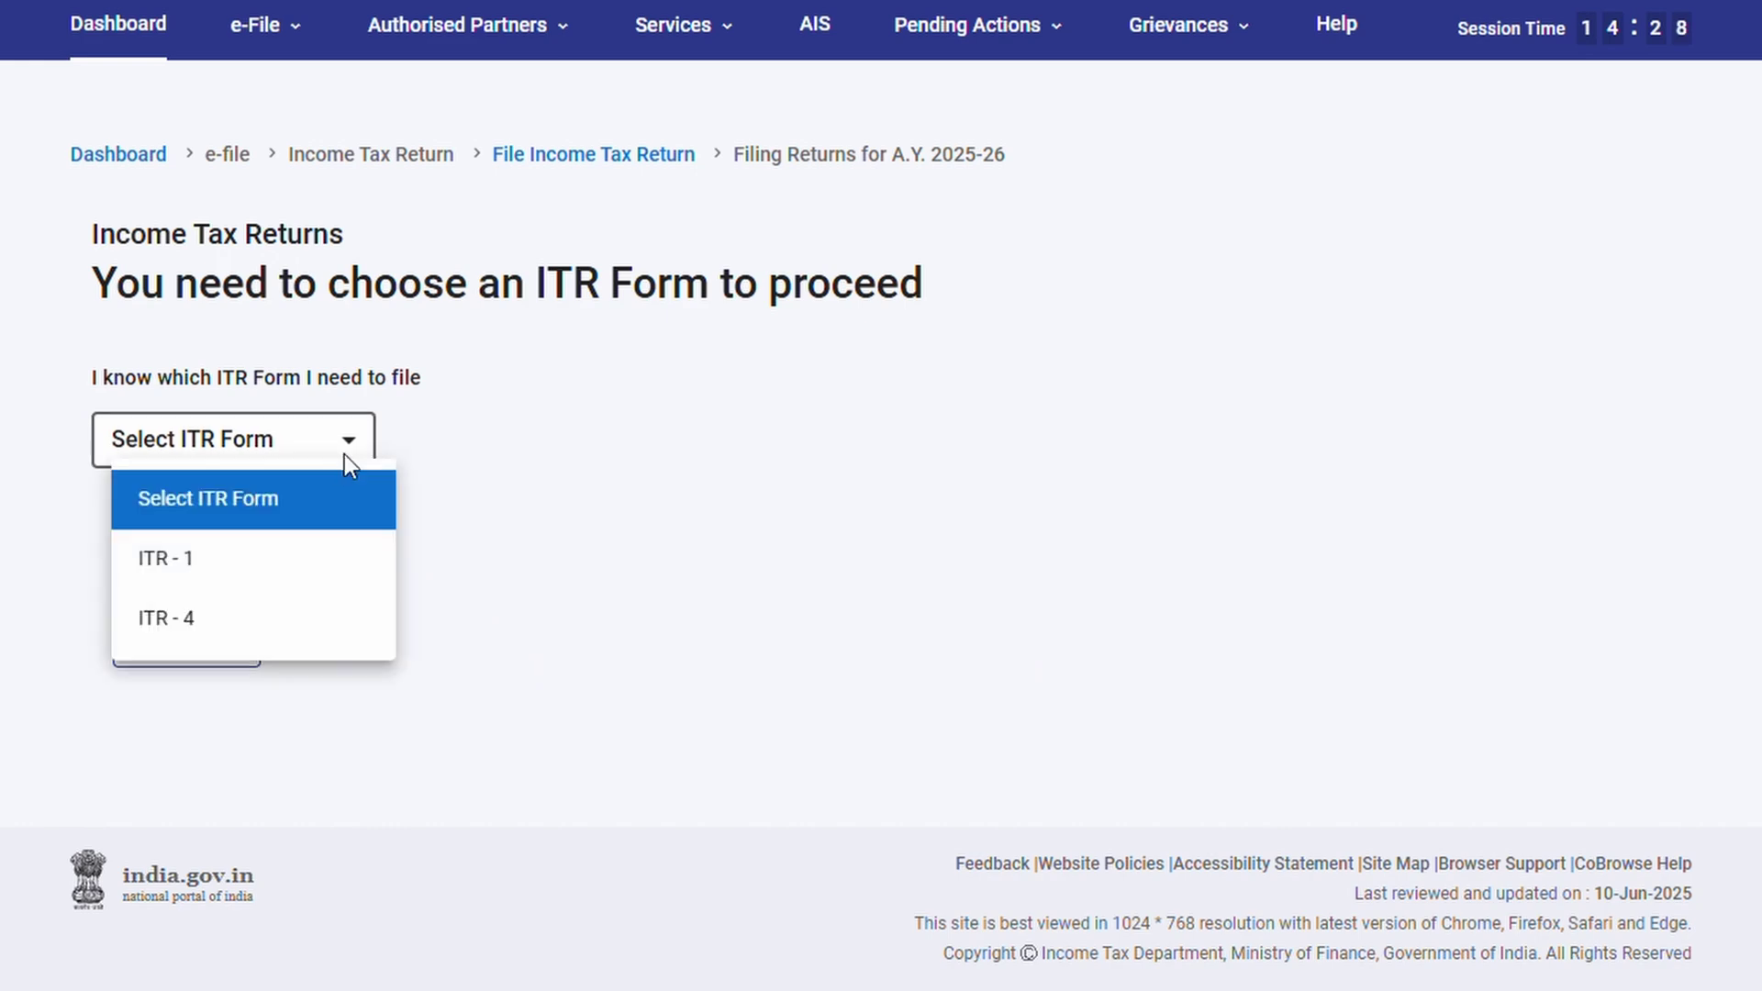
pyautogui.click(328, 575)
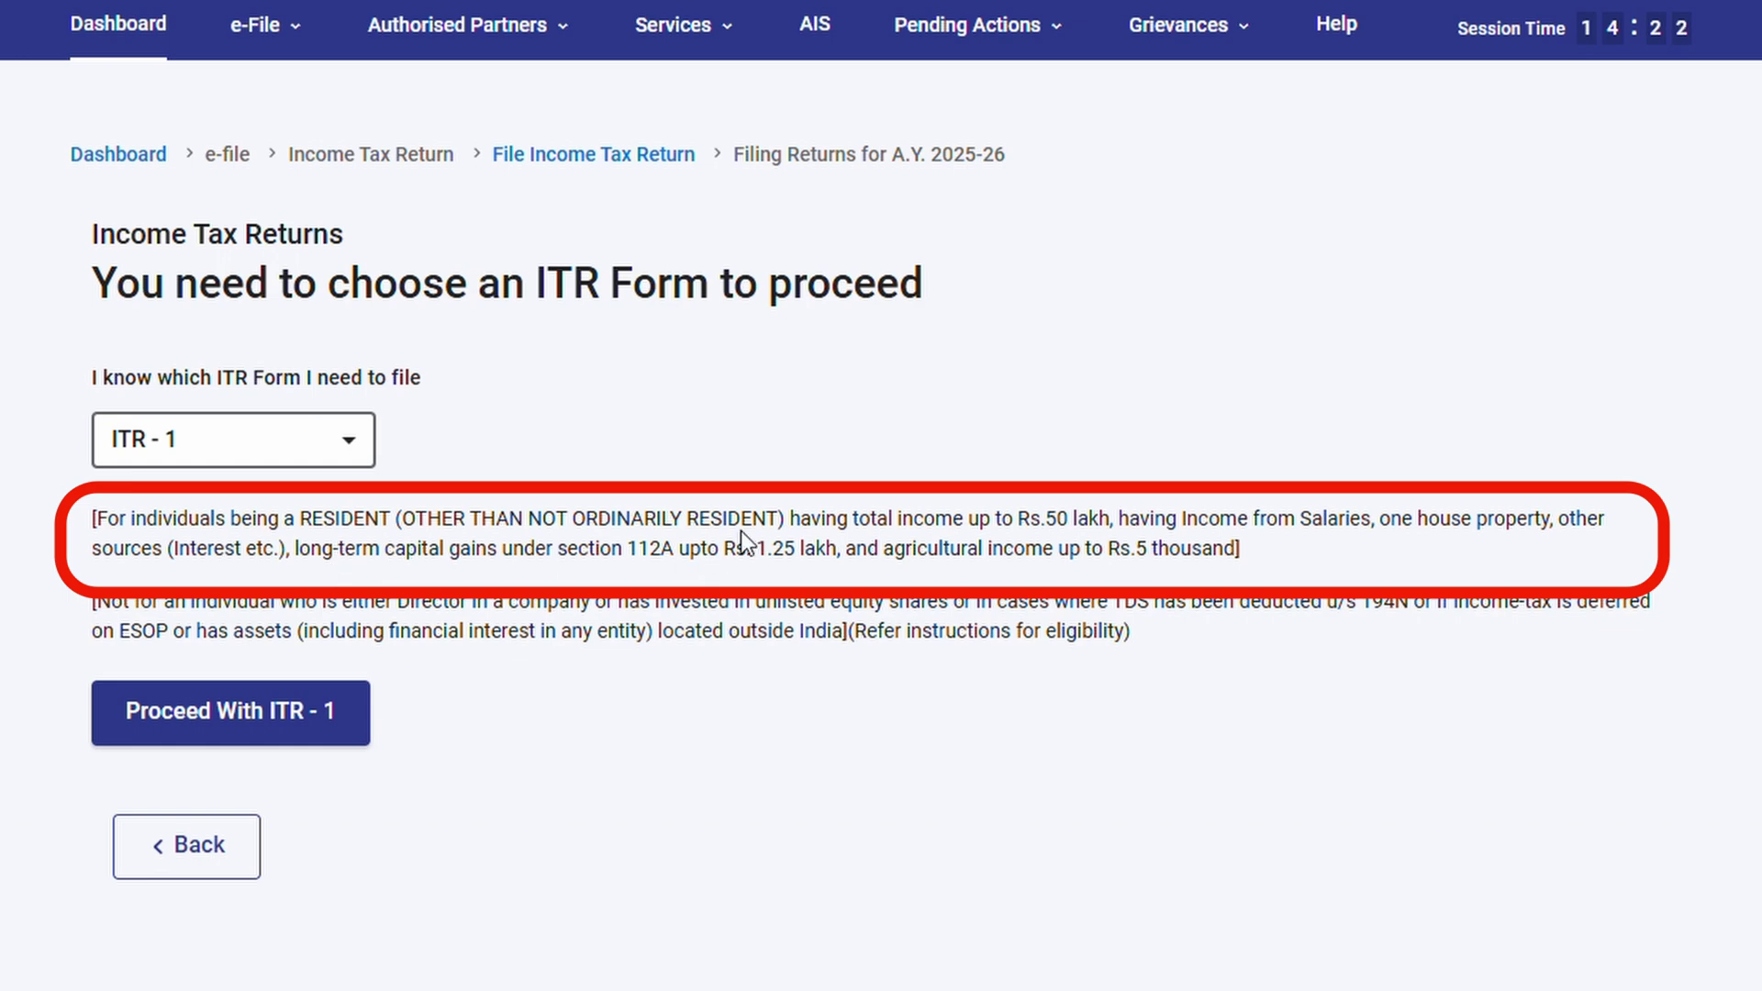
pyautogui.moveTo(794, 520); pyautogui.dragTo(1110, 521)
pyautogui.moveTo(1229, 532); pyautogui.dragTo(1400, 532)
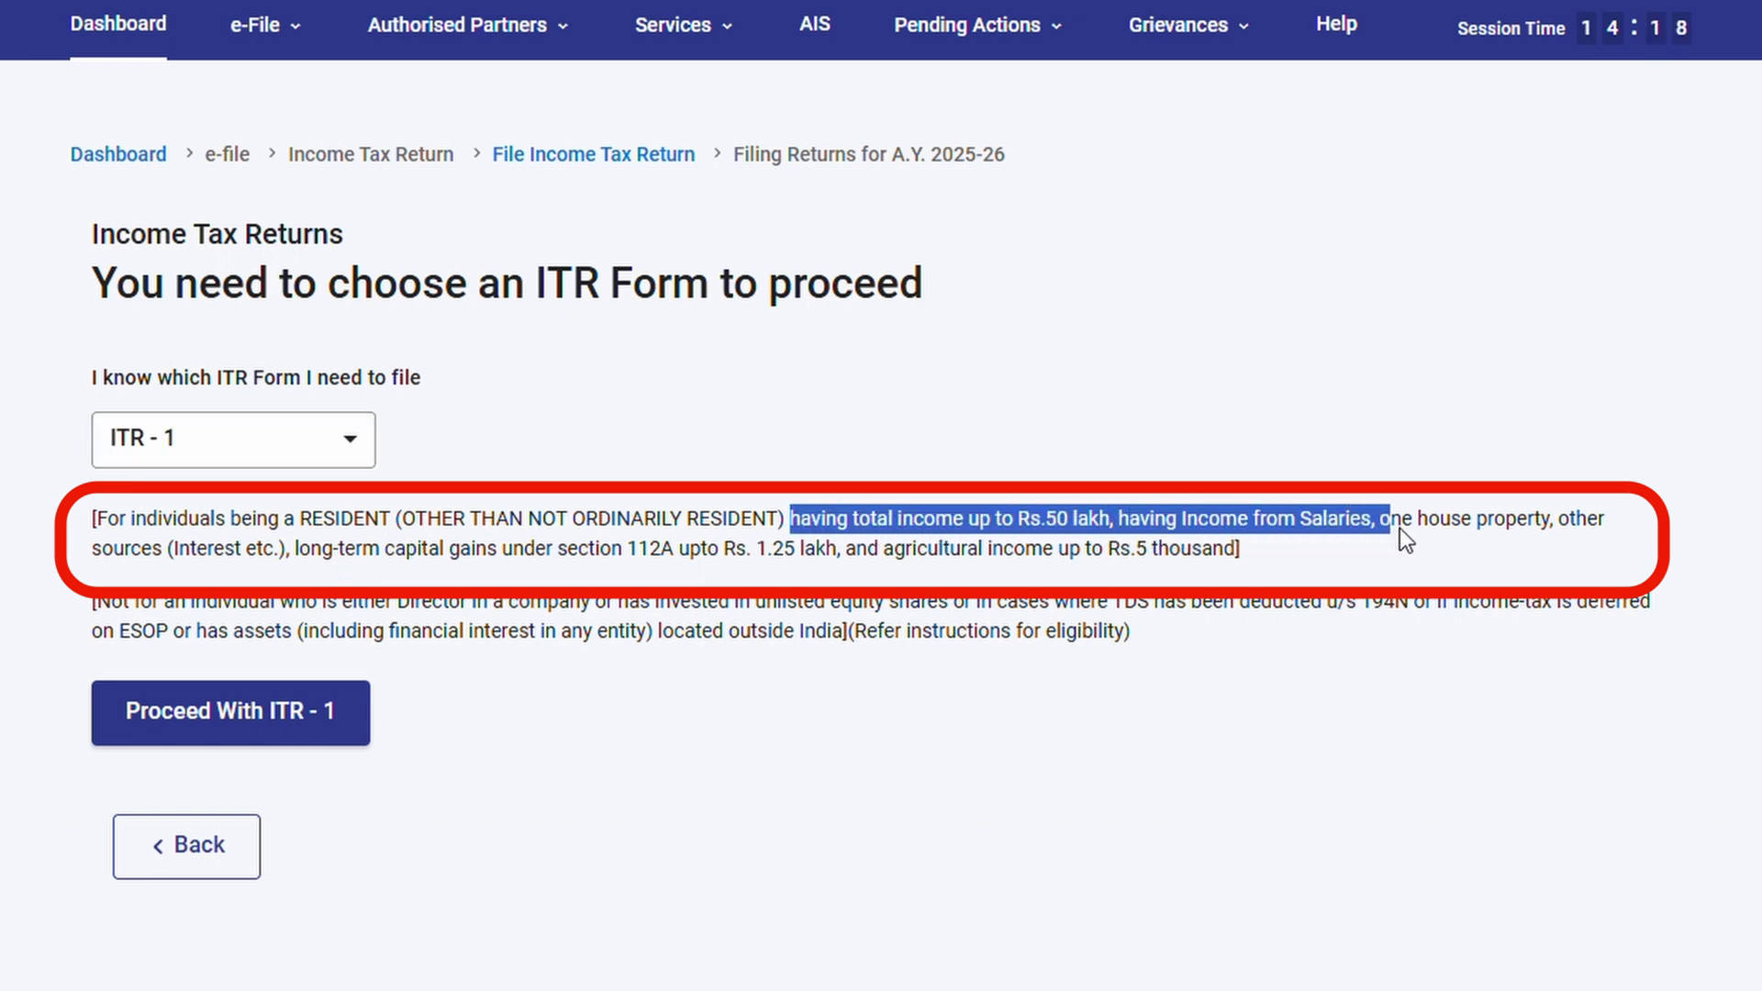
pyautogui.moveTo(1560, 531)
pyautogui.mouseDown()
pyautogui.moveTo(1631, 532)
pyautogui.moveTo(750, 597)
pyautogui.moveTo(520, 569)
pyautogui.moveTo(565, 553)
pyautogui.moveTo(1274, 569)
pyautogui.mouseUp()
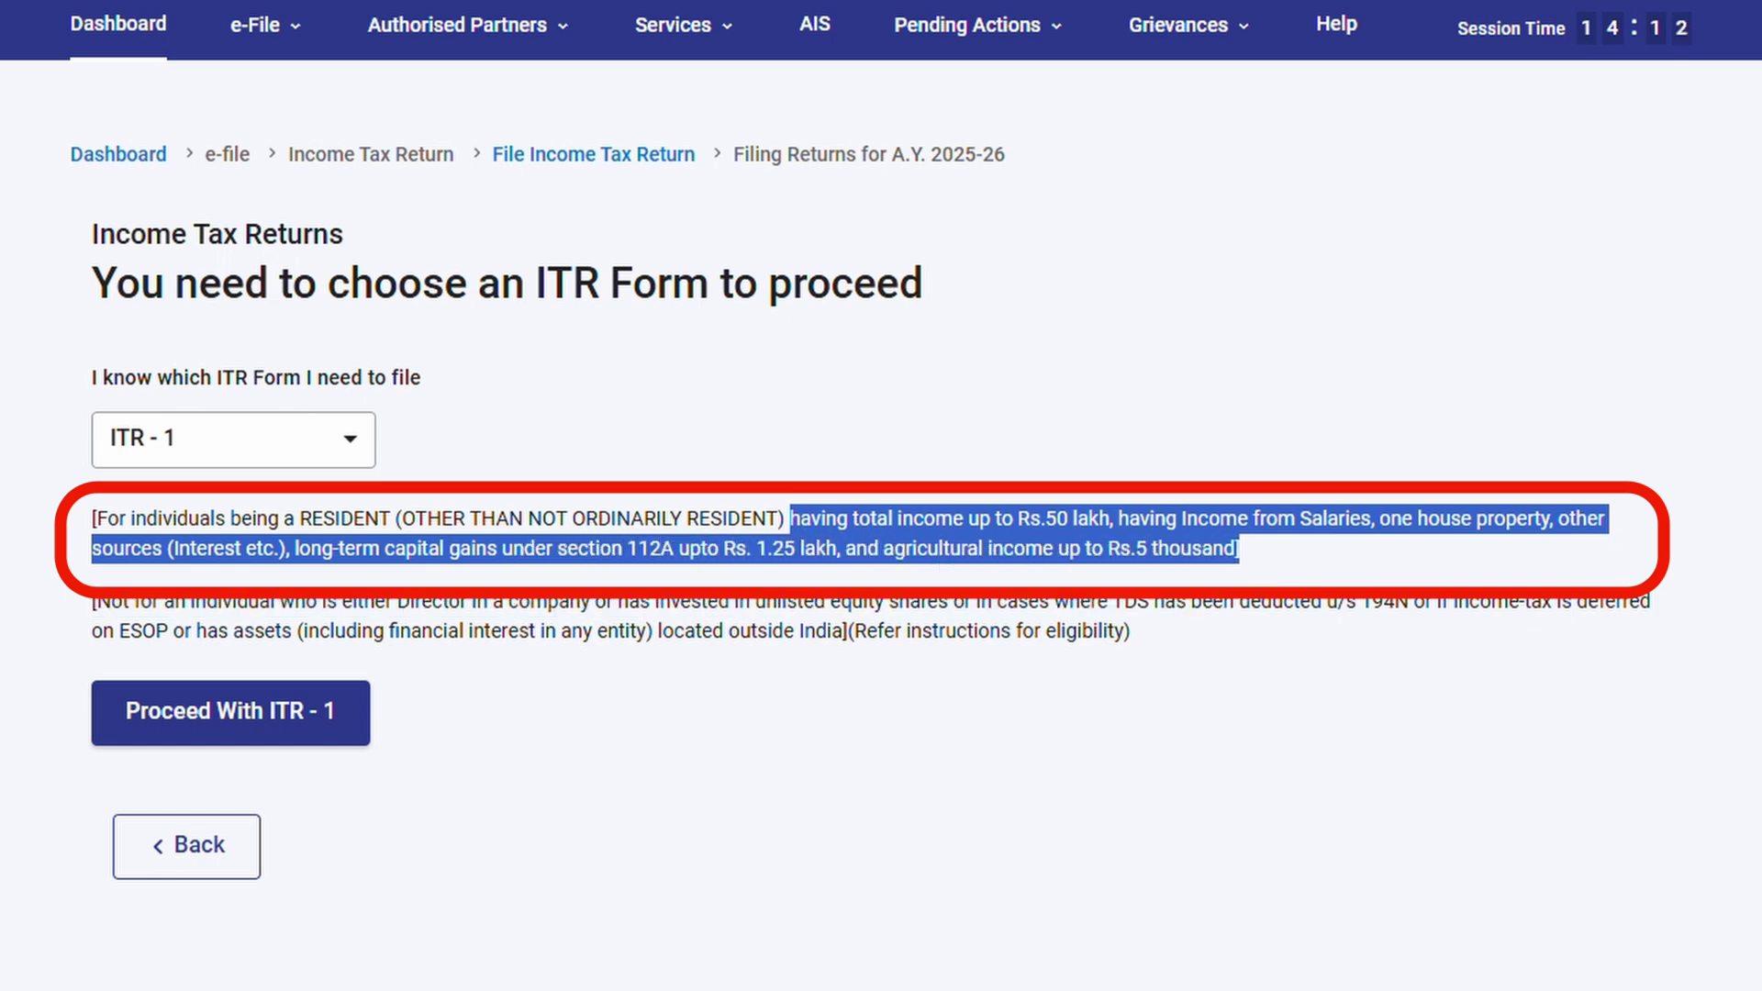
pyautogui.click(275, 731)
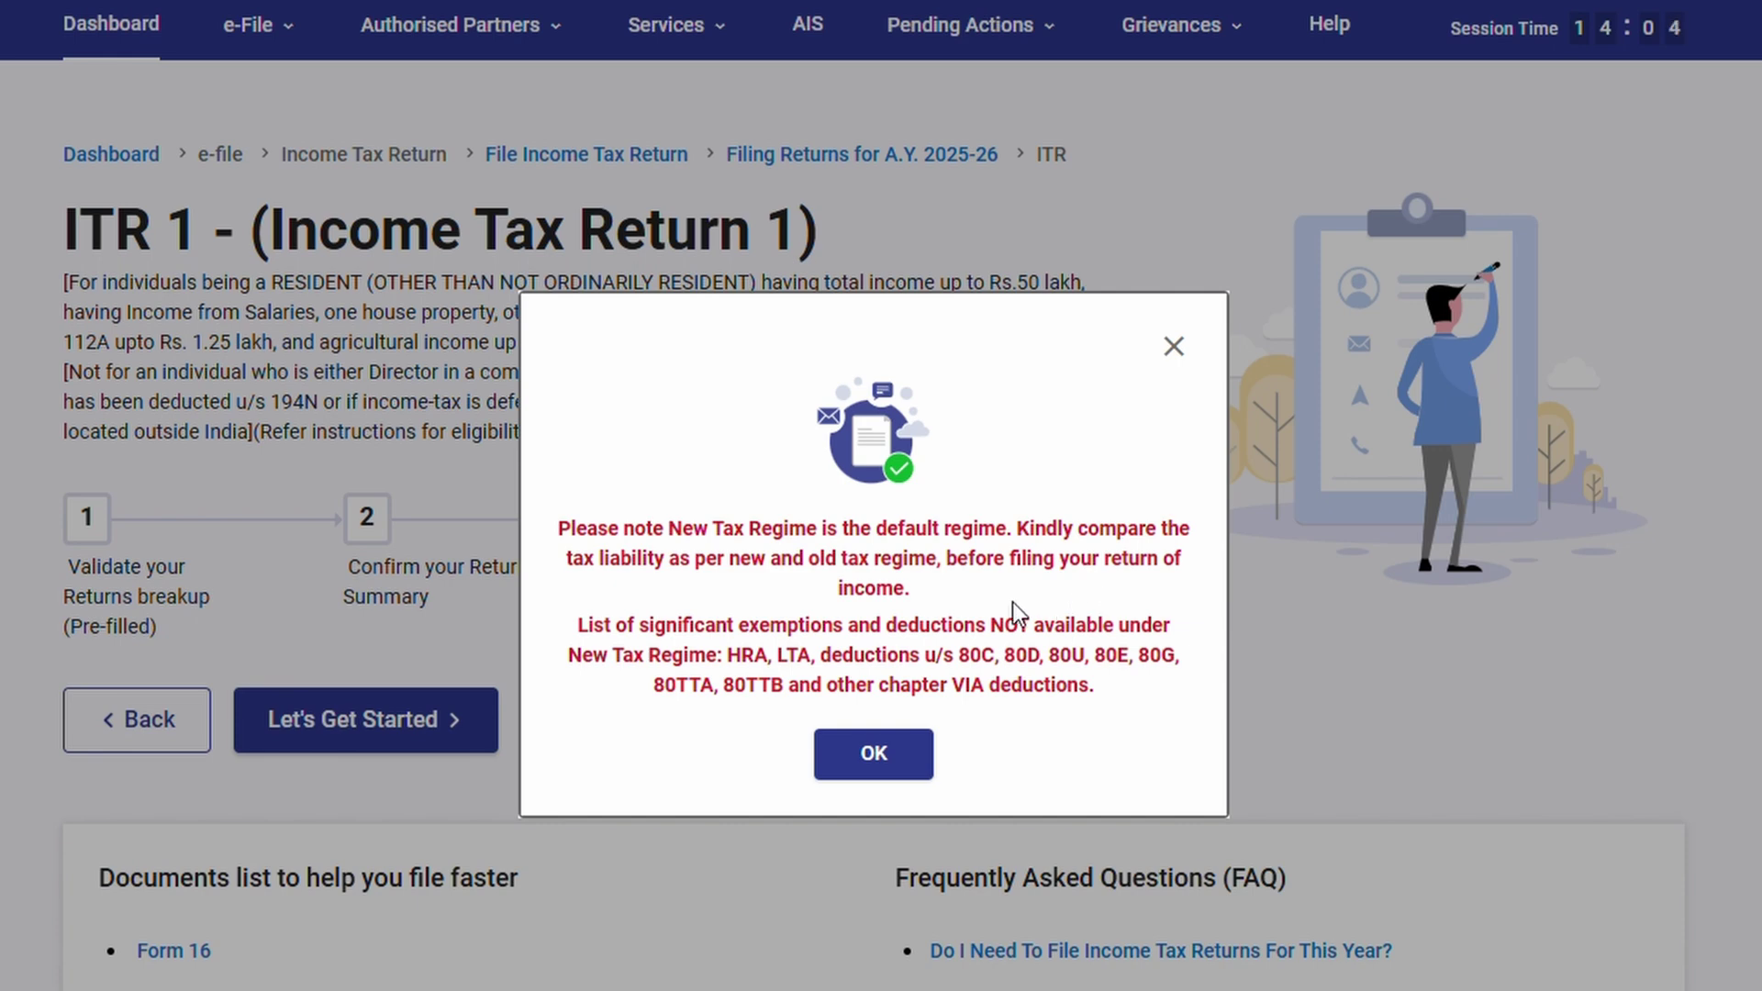
# Dismiss the New Tax Regime notice, begin filing, and give Others as the filing reason
pyautogui.click(876, 755)
pyautogui.scroll(-2, 883, 765)
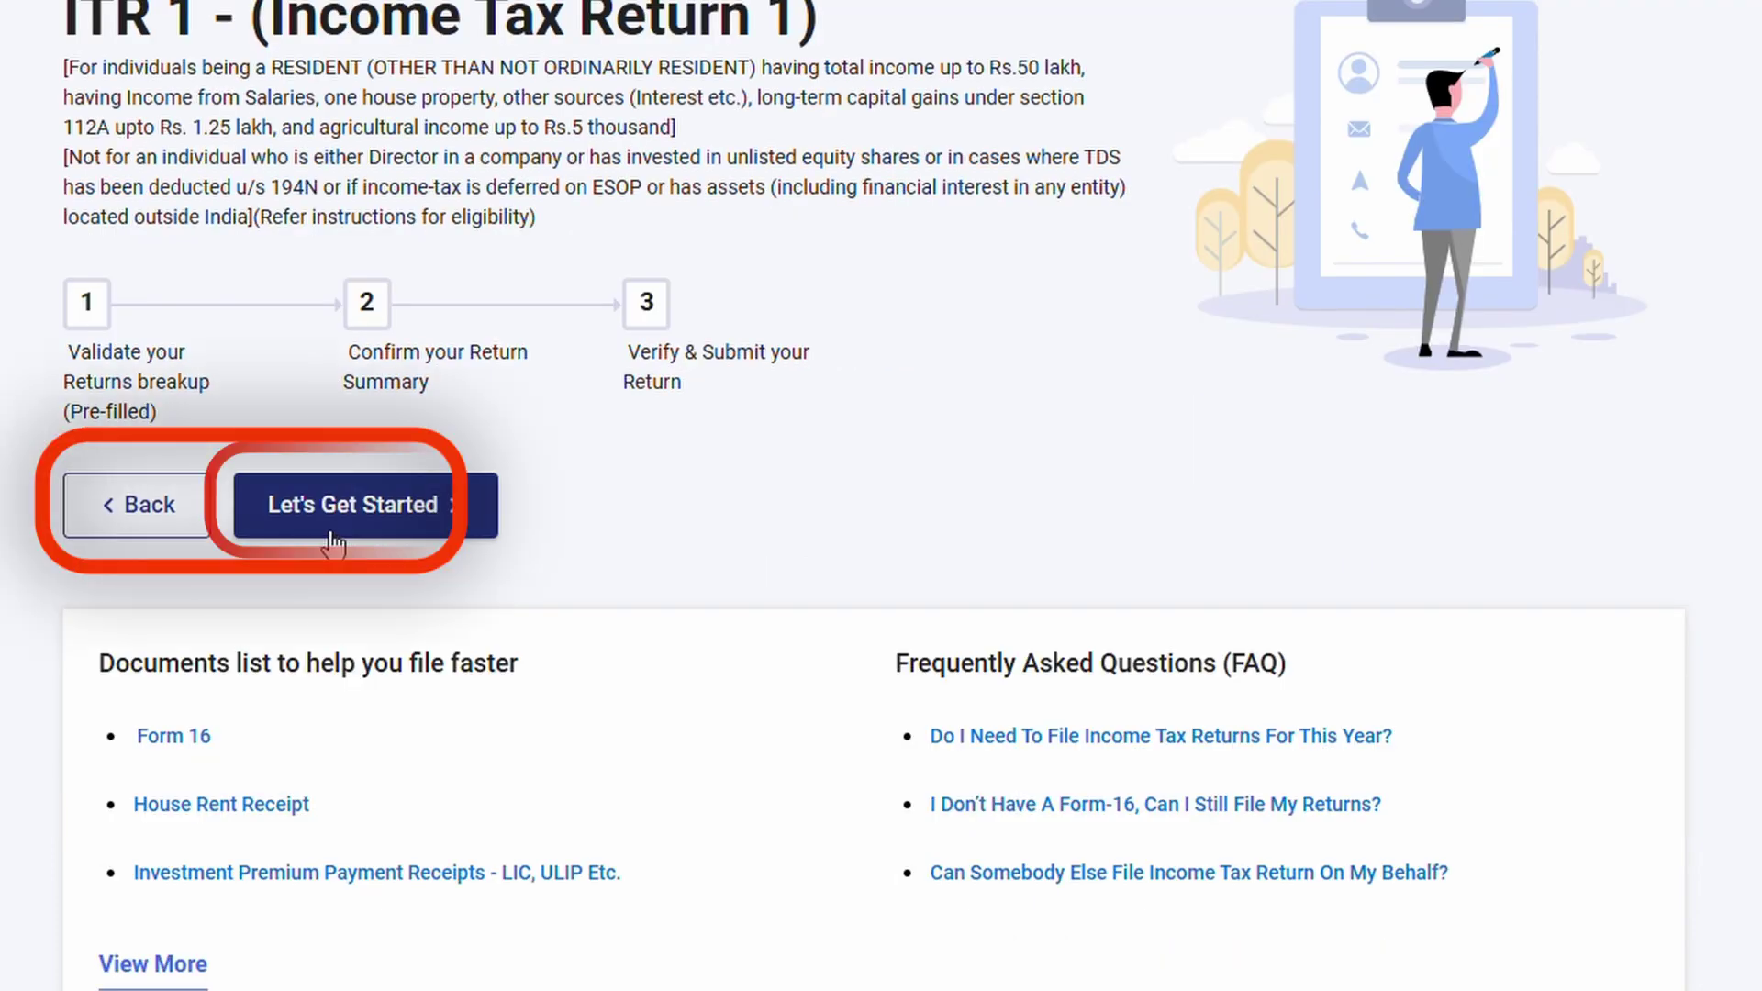
pyautogui.click(332, 530)
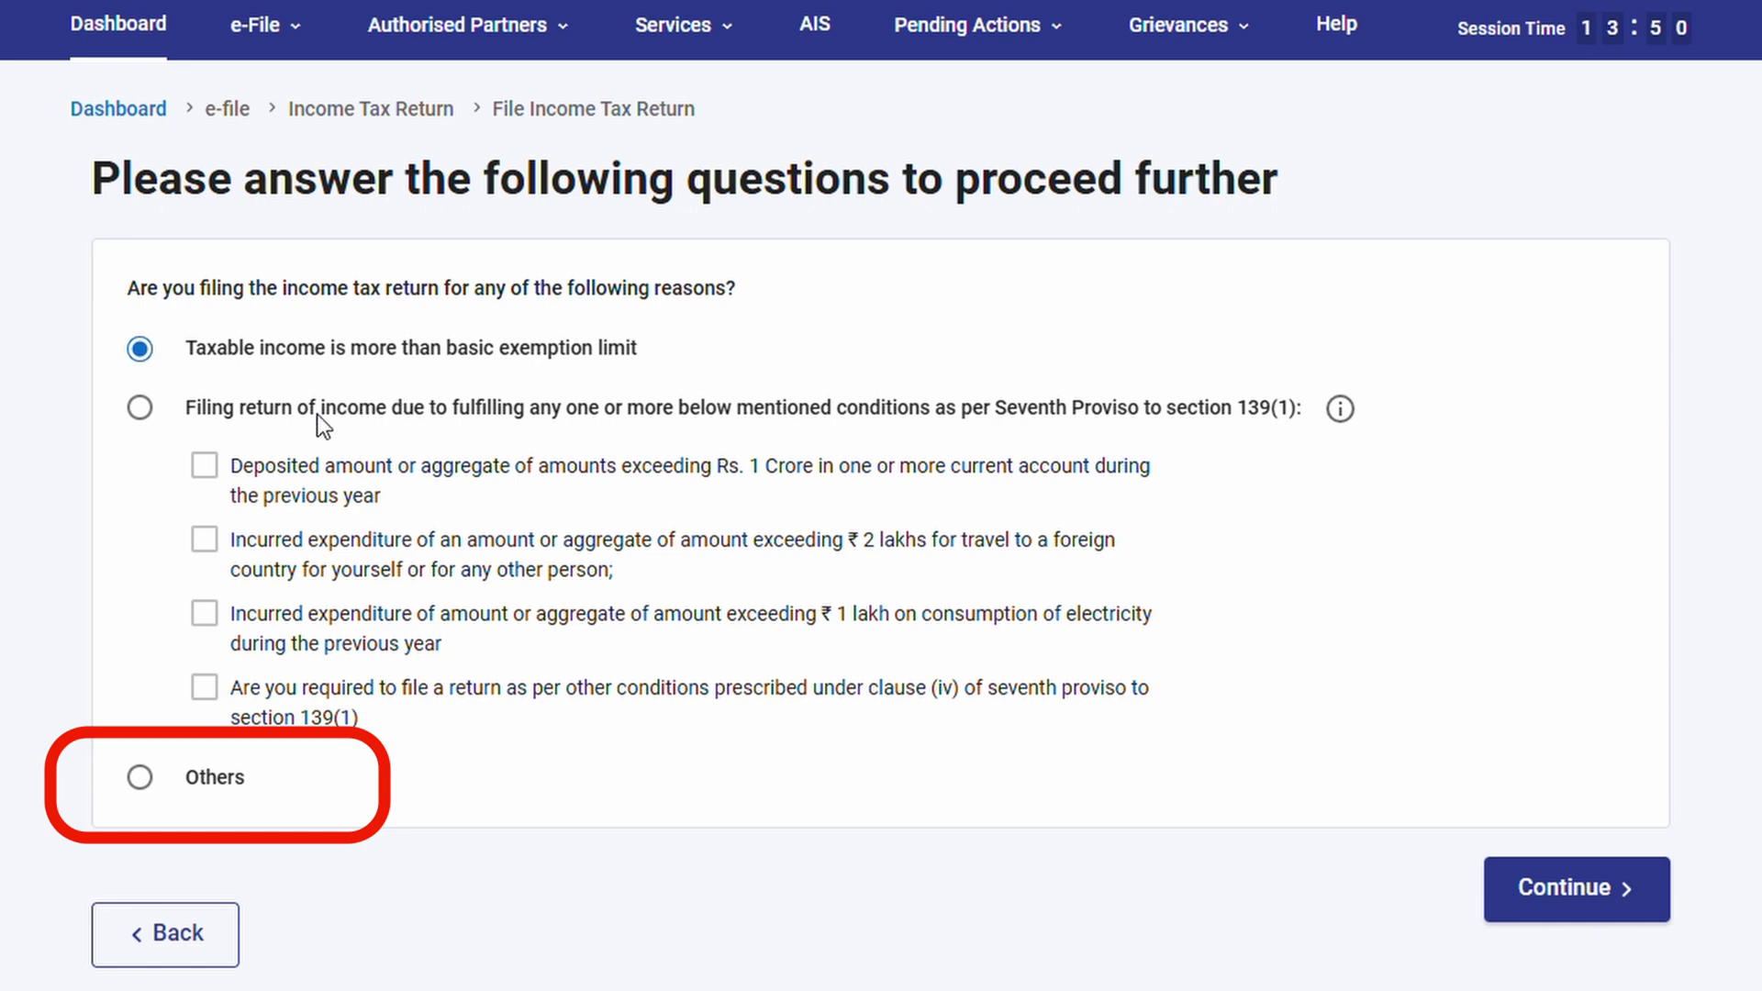
pyautogui.click(141, 779)
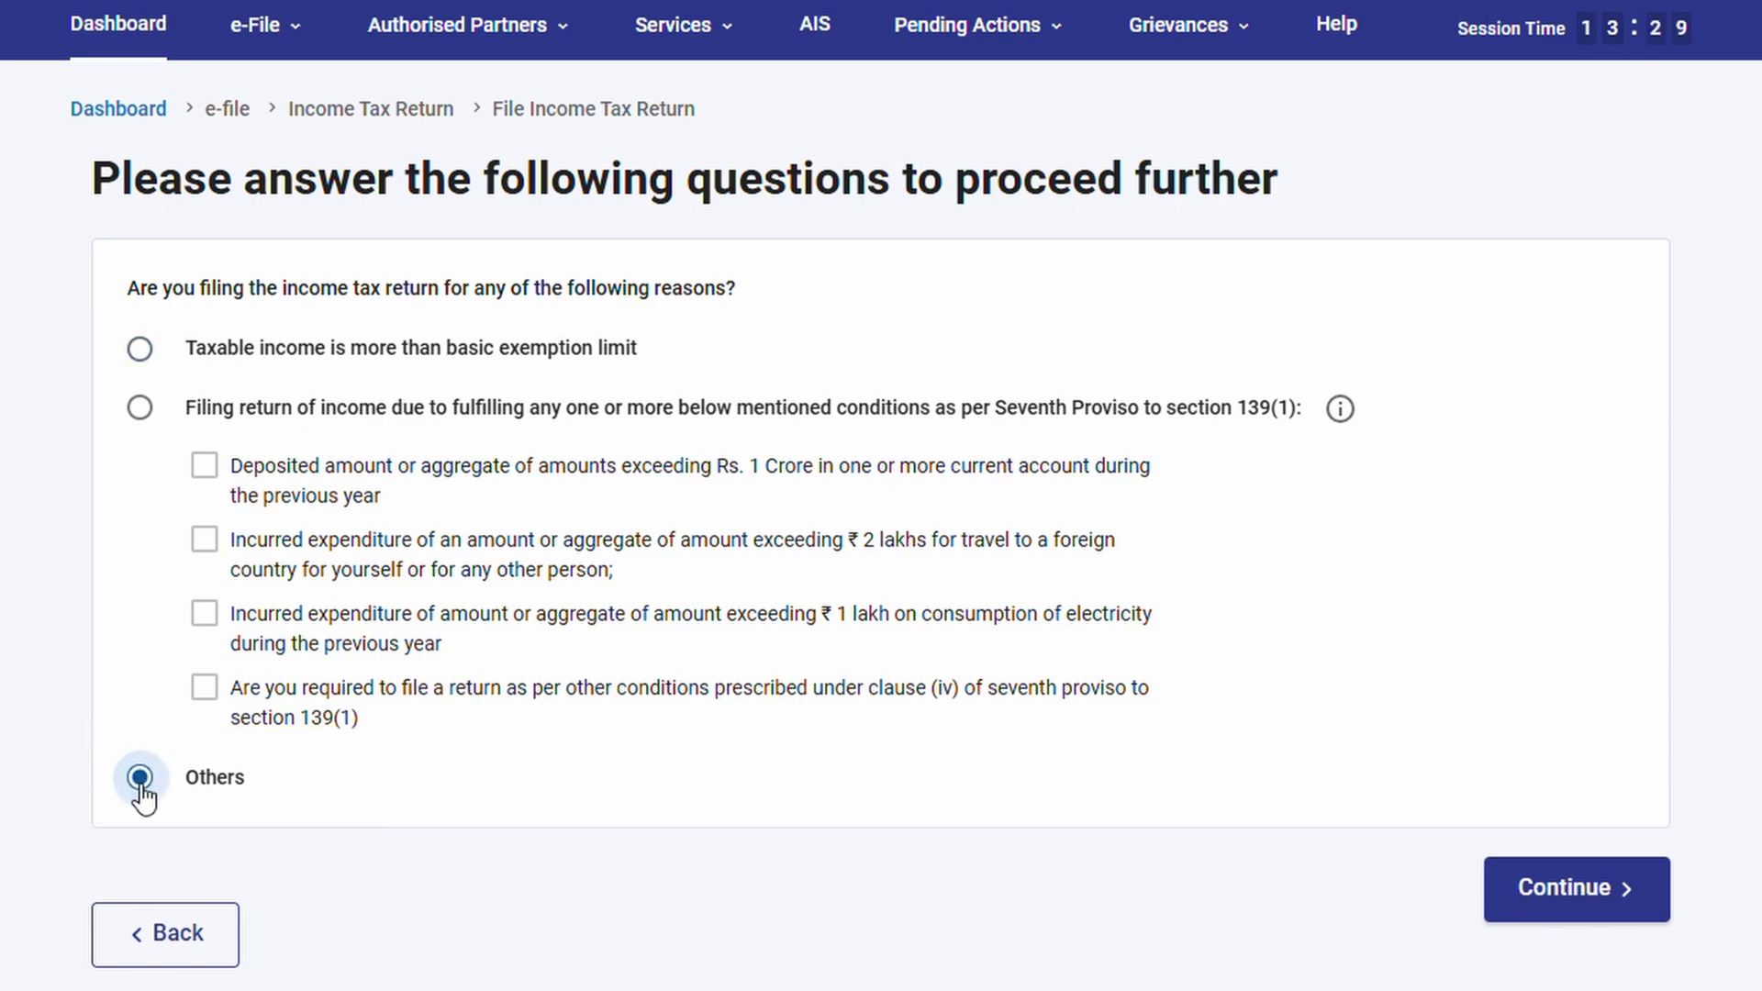
pyautogui.click(1601, 897)
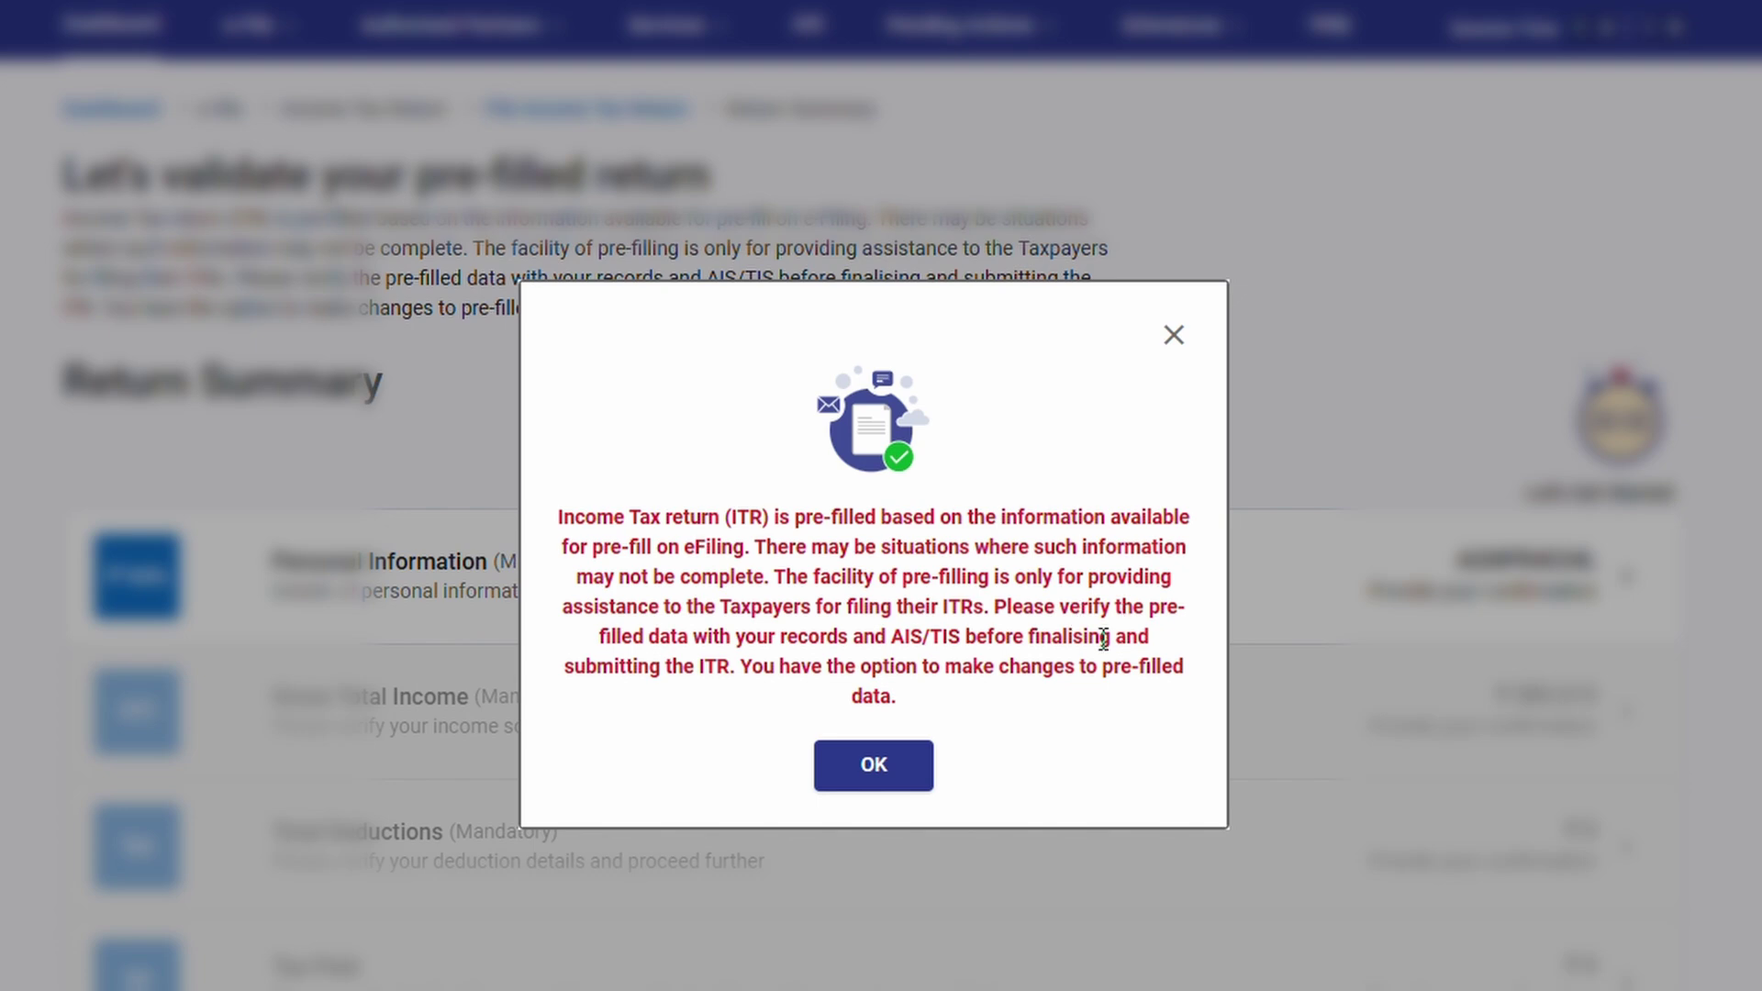
# Dismiss the pre-fill notice and go to the AIS on the Compliance Portal
pyautogui.click(874, 769)
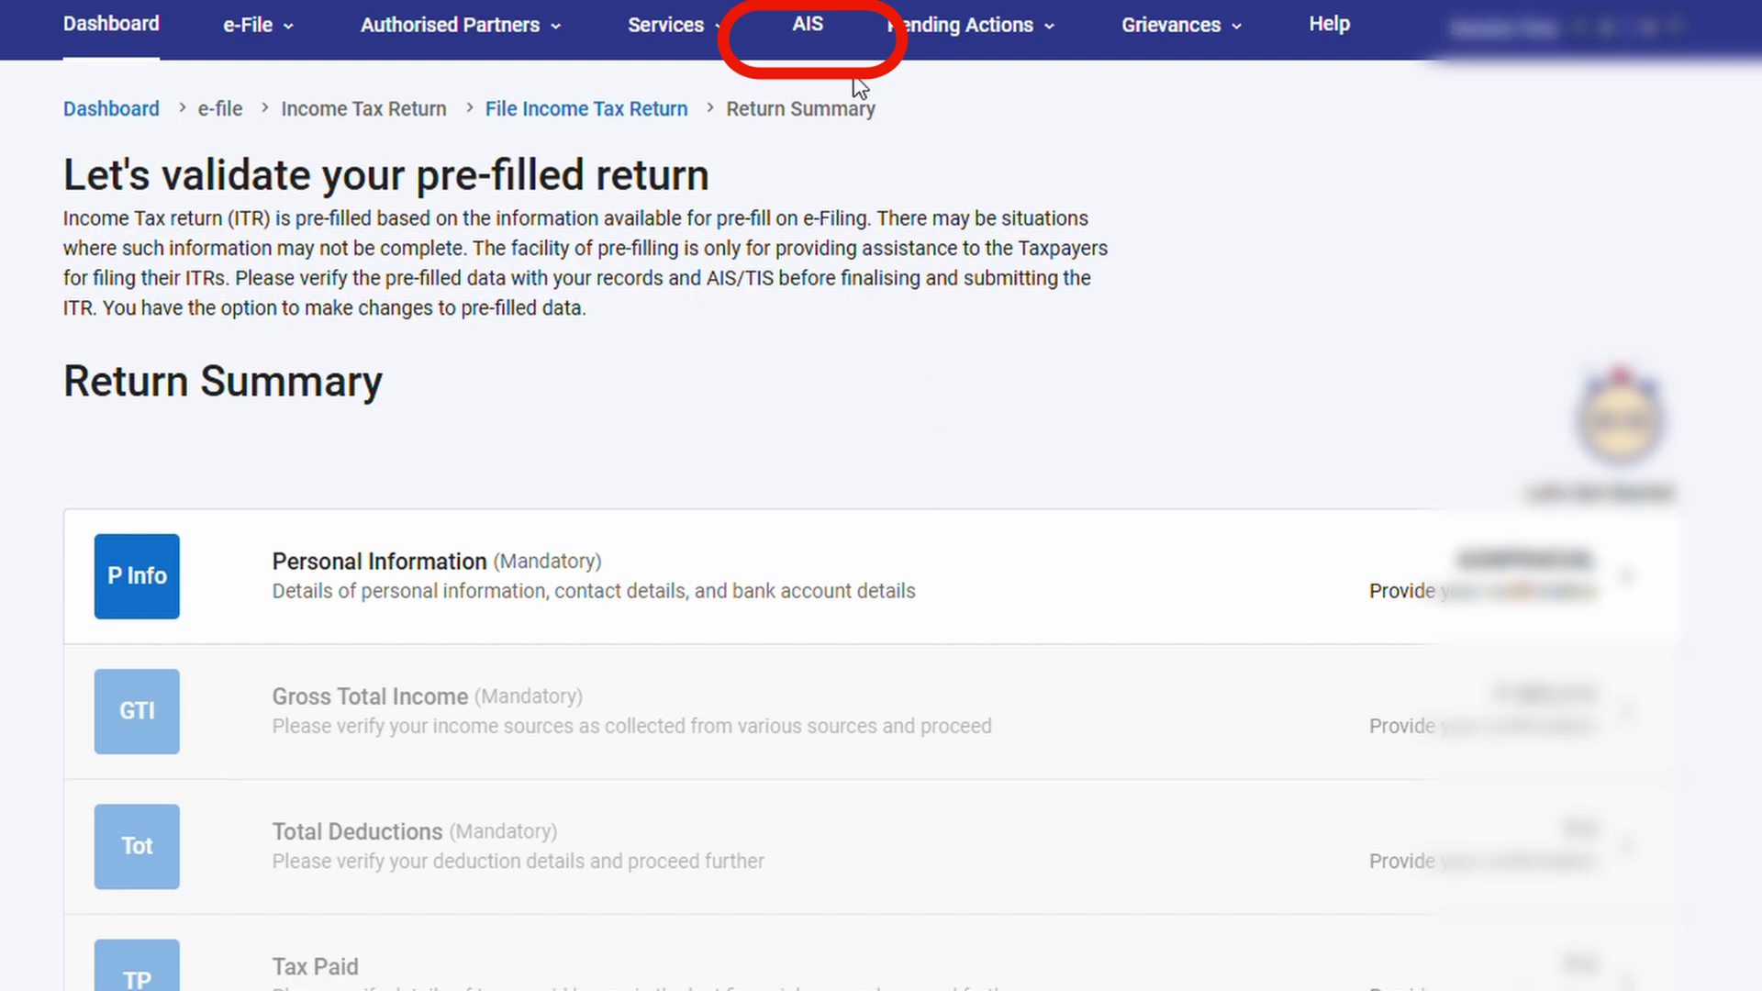
pyautogui.click(814, 32)
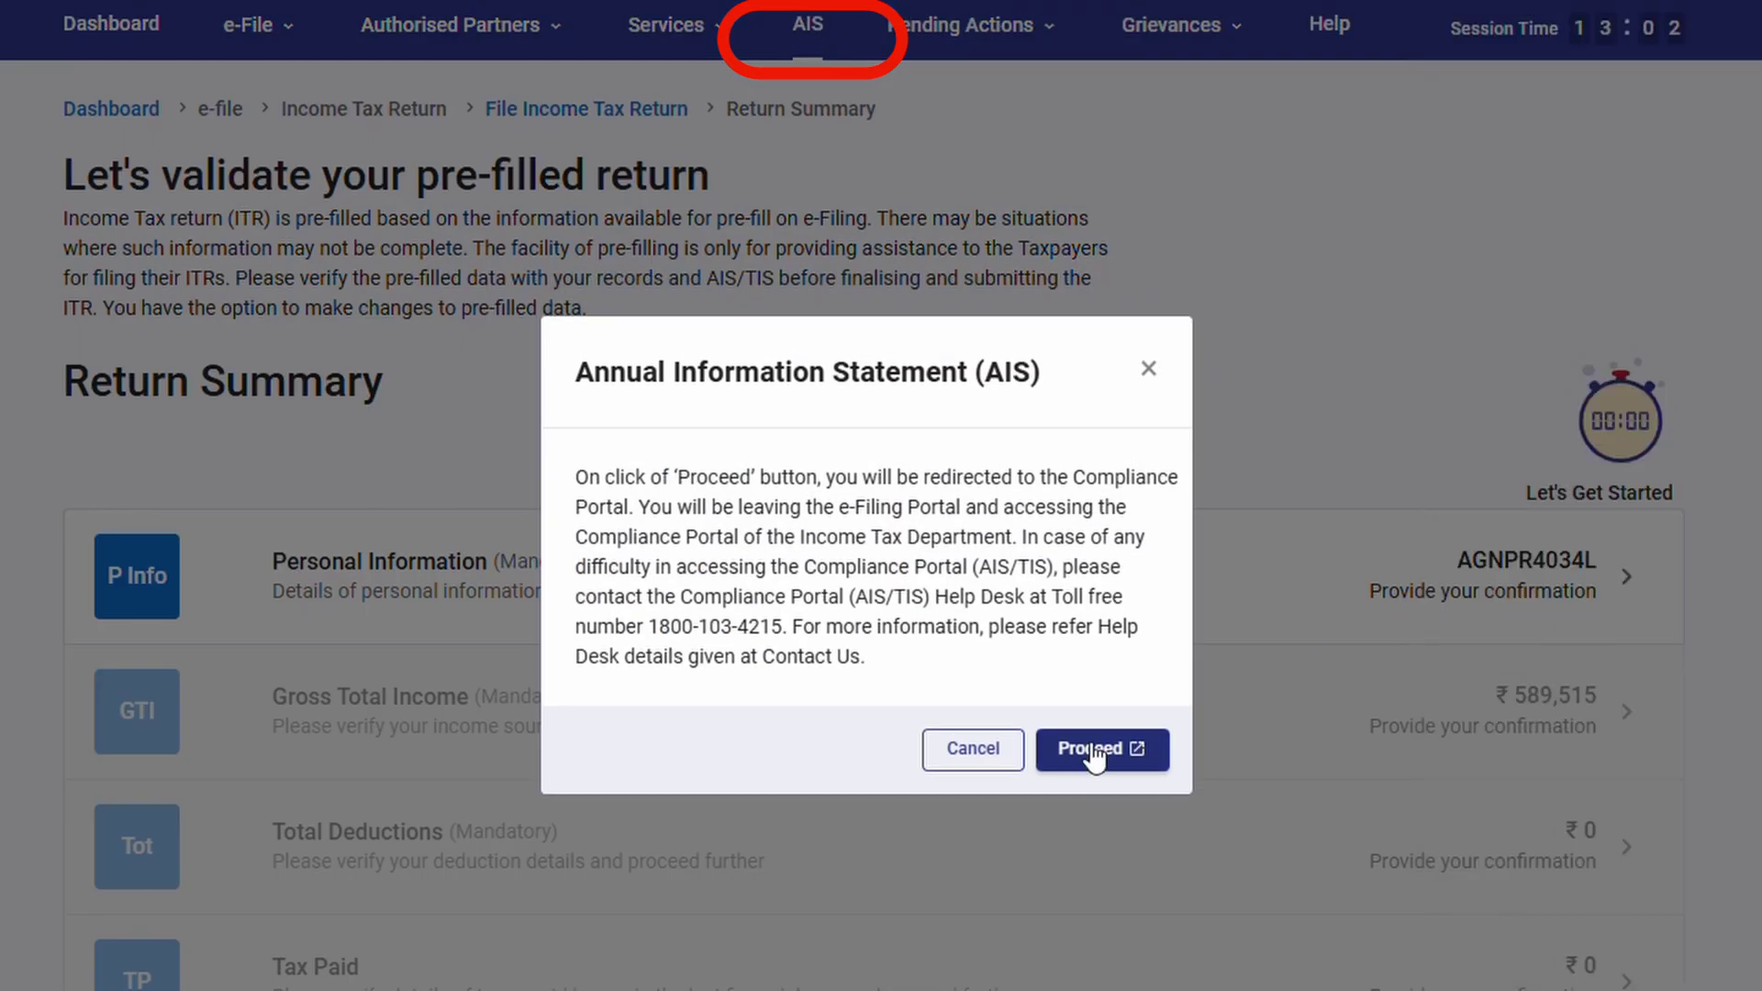
pyautogui.click(1093, 752)
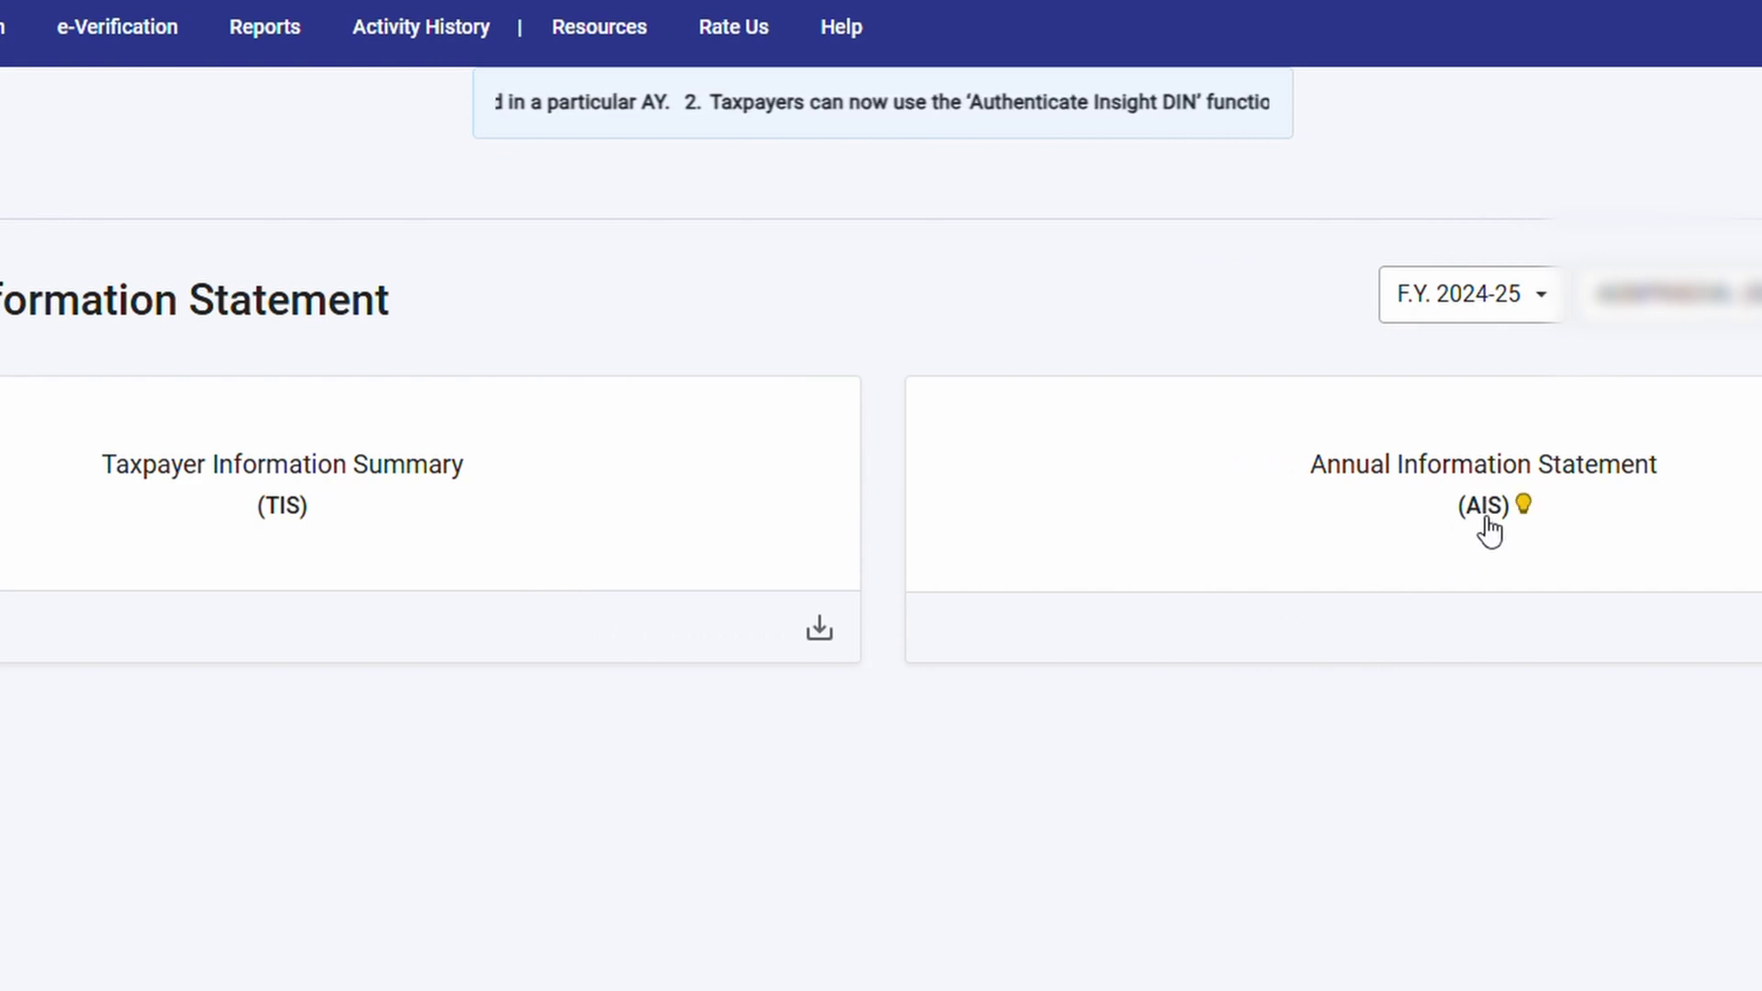
# Open the Taxpayer Information Summary and expand the Interest from savings bank entries
pyautogui.click(1486, 529)
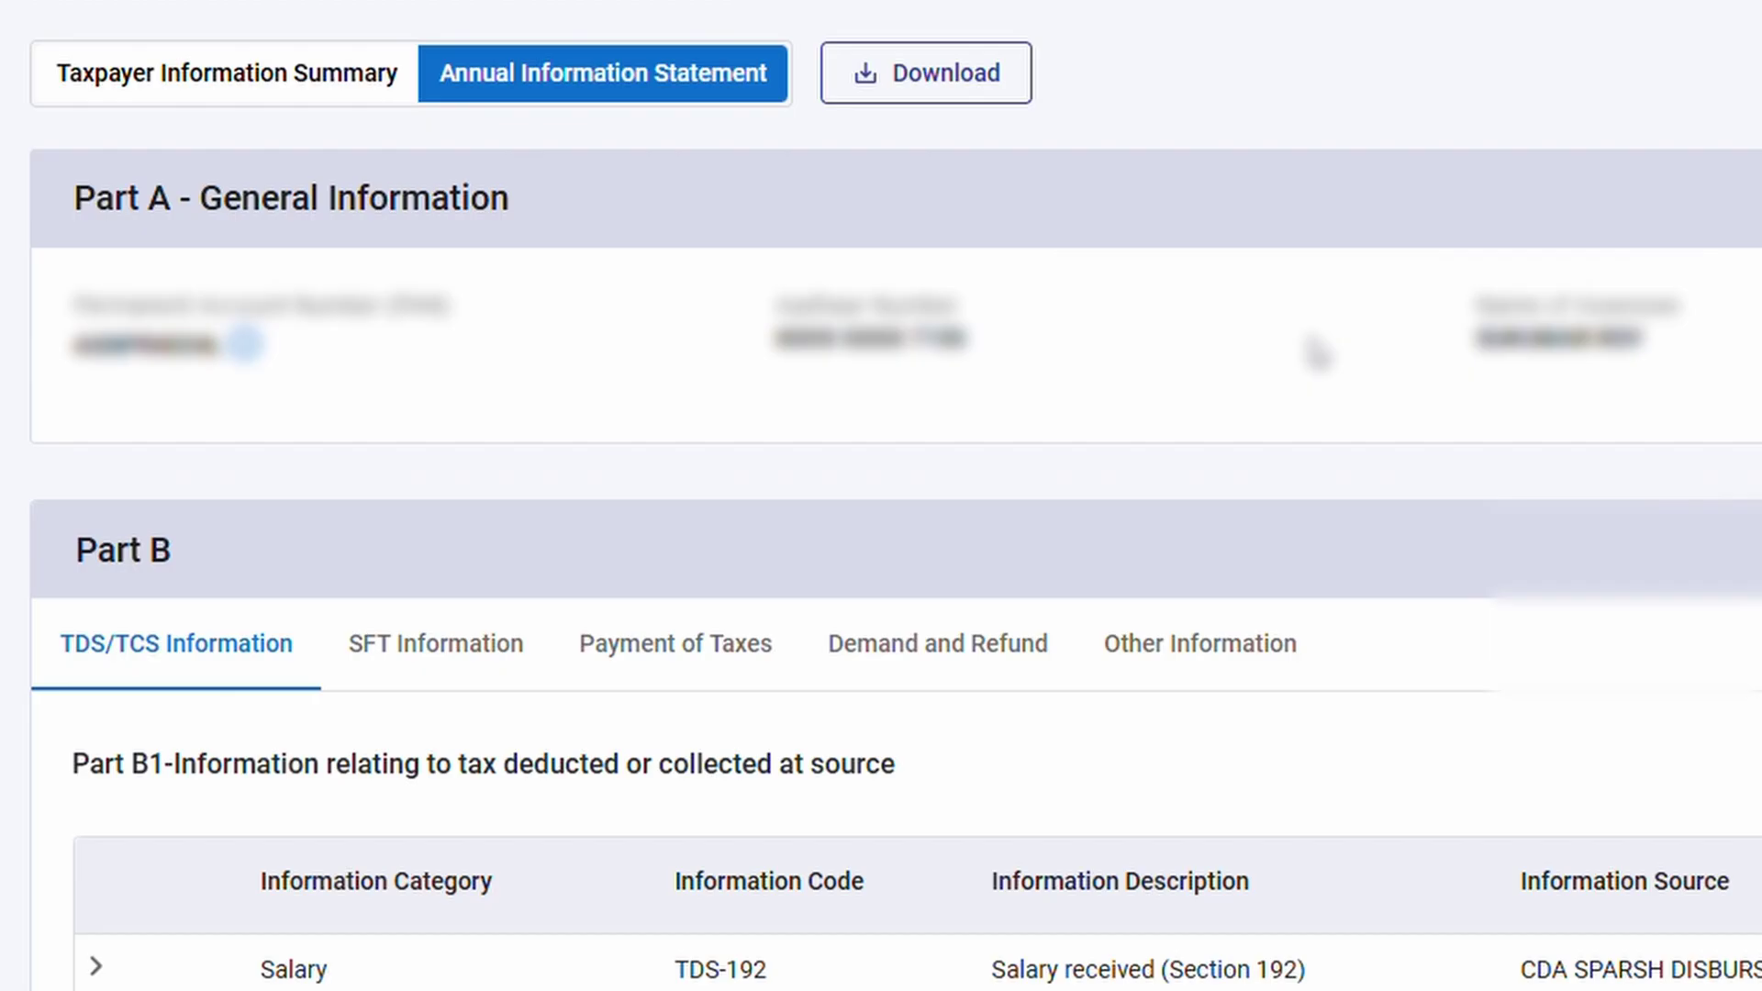
pyautogui.scroll(-4, 1312, 349)
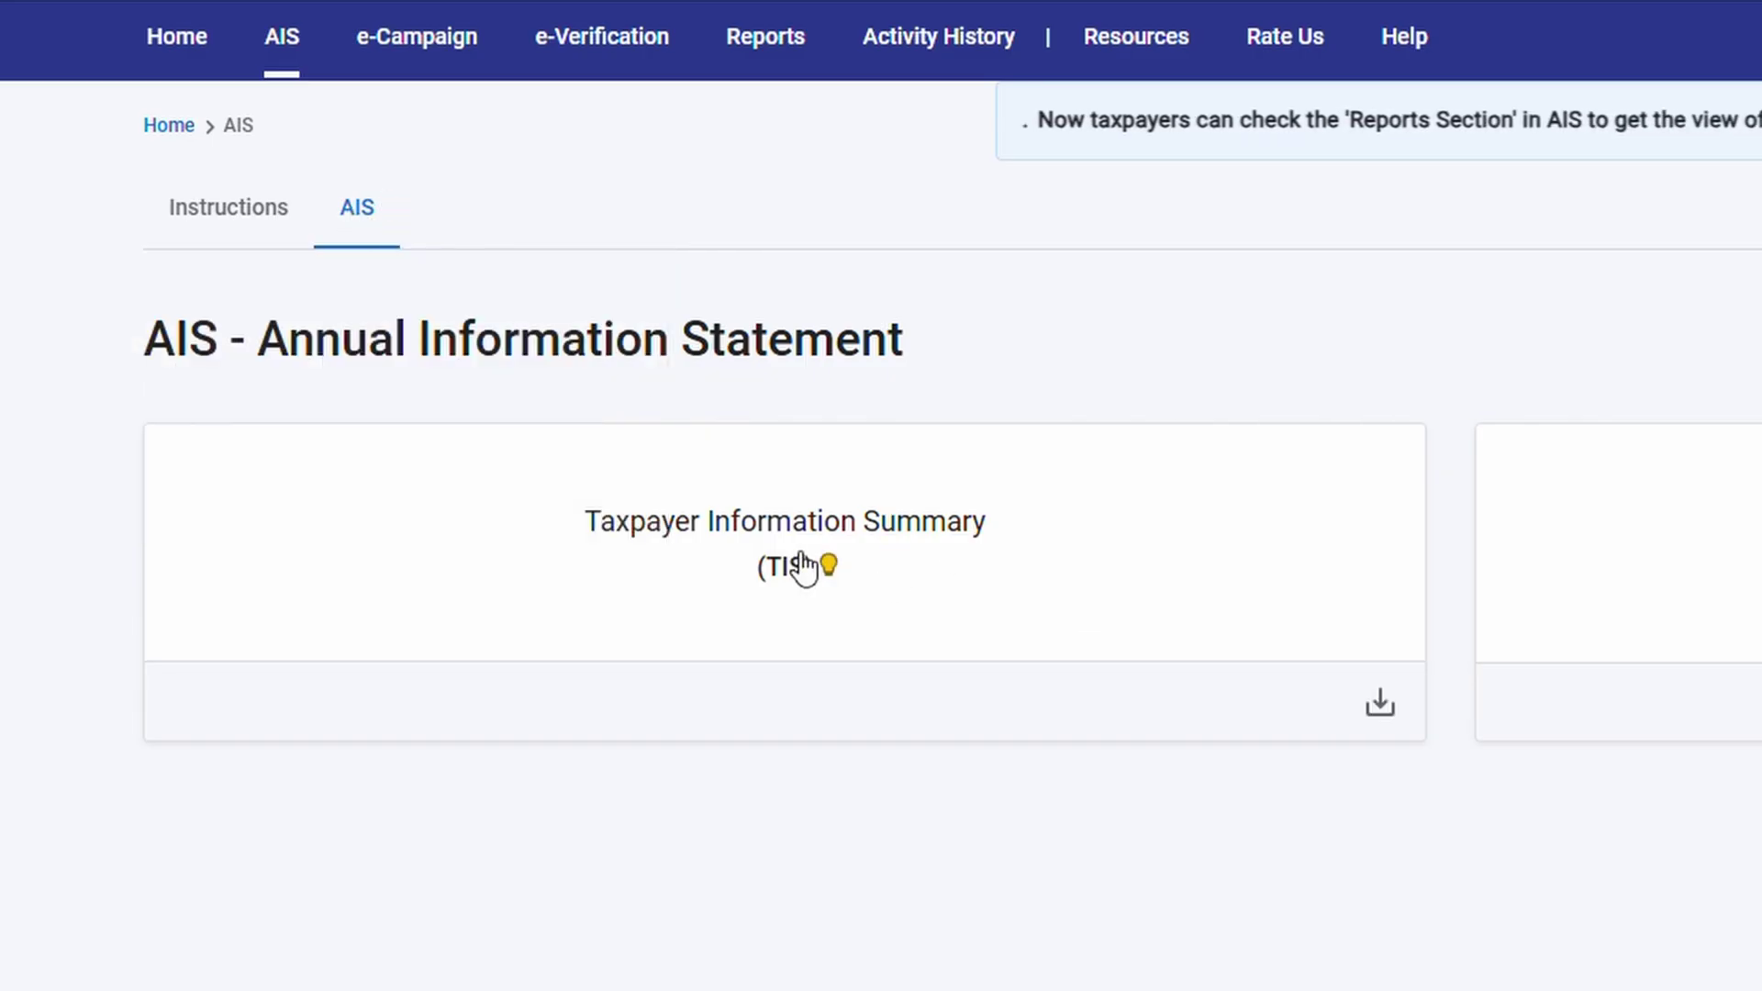
pyautogui.click(804, 567)
pyautogui.scroll(-2, 826, 587)
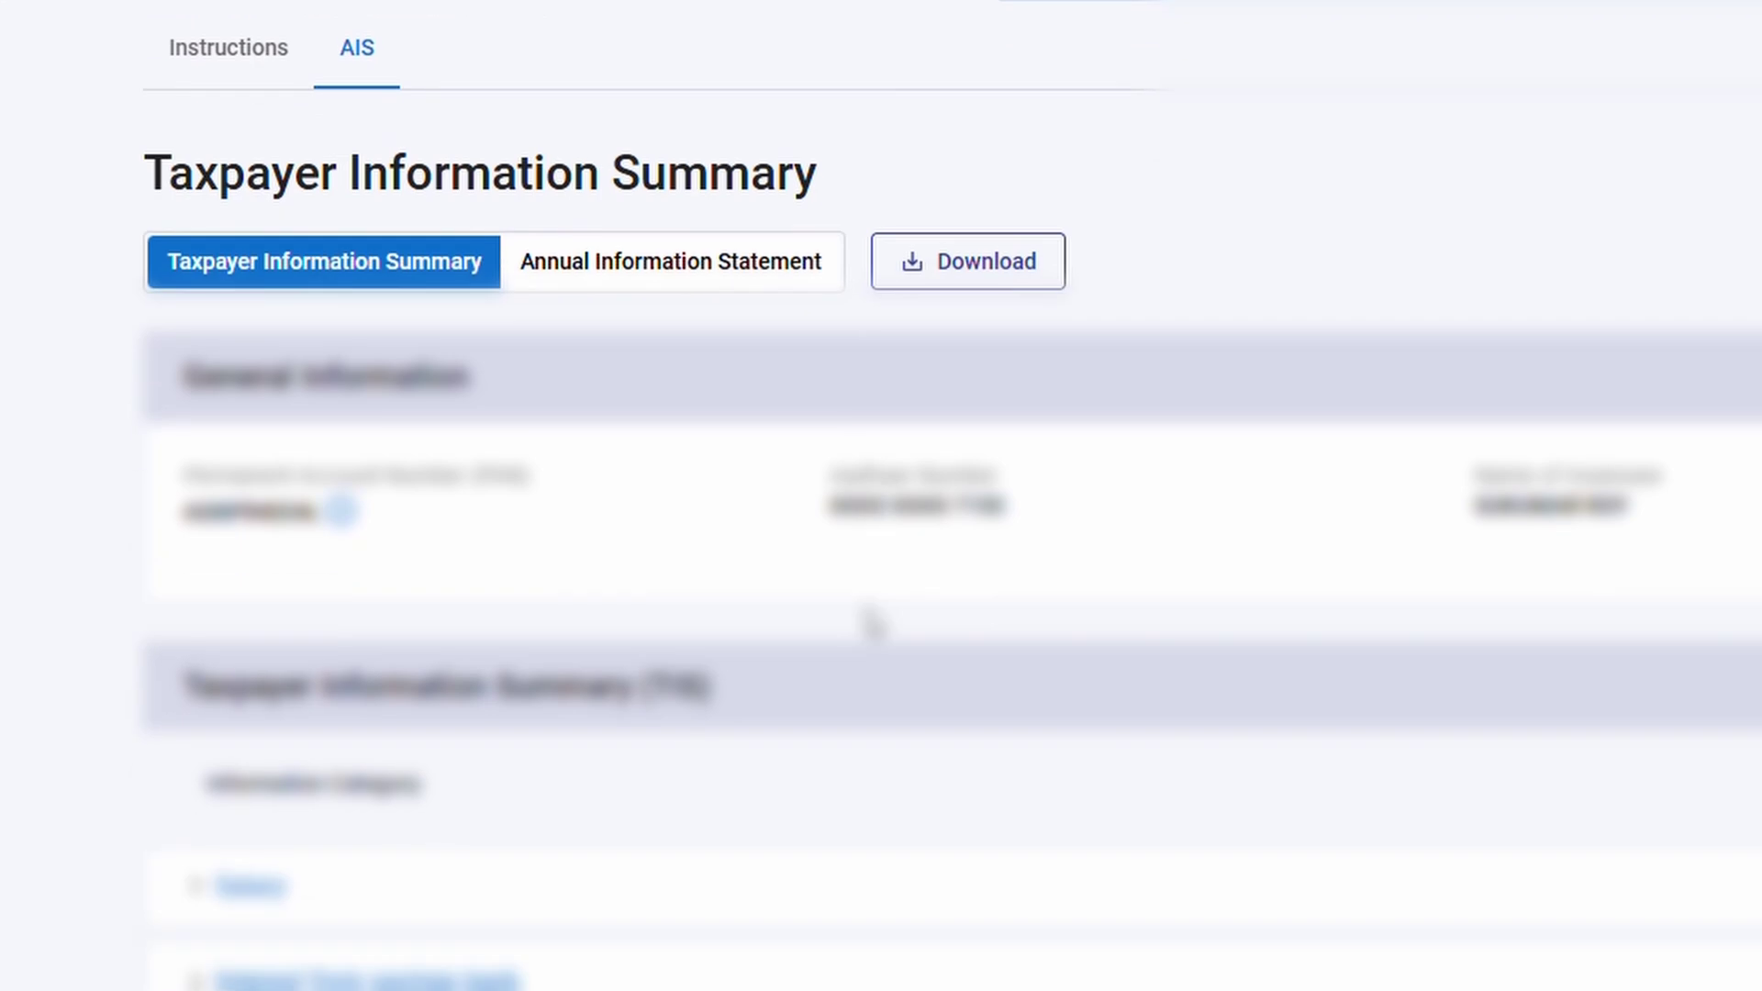
pyautogui.scroll(-5, 871, 624)
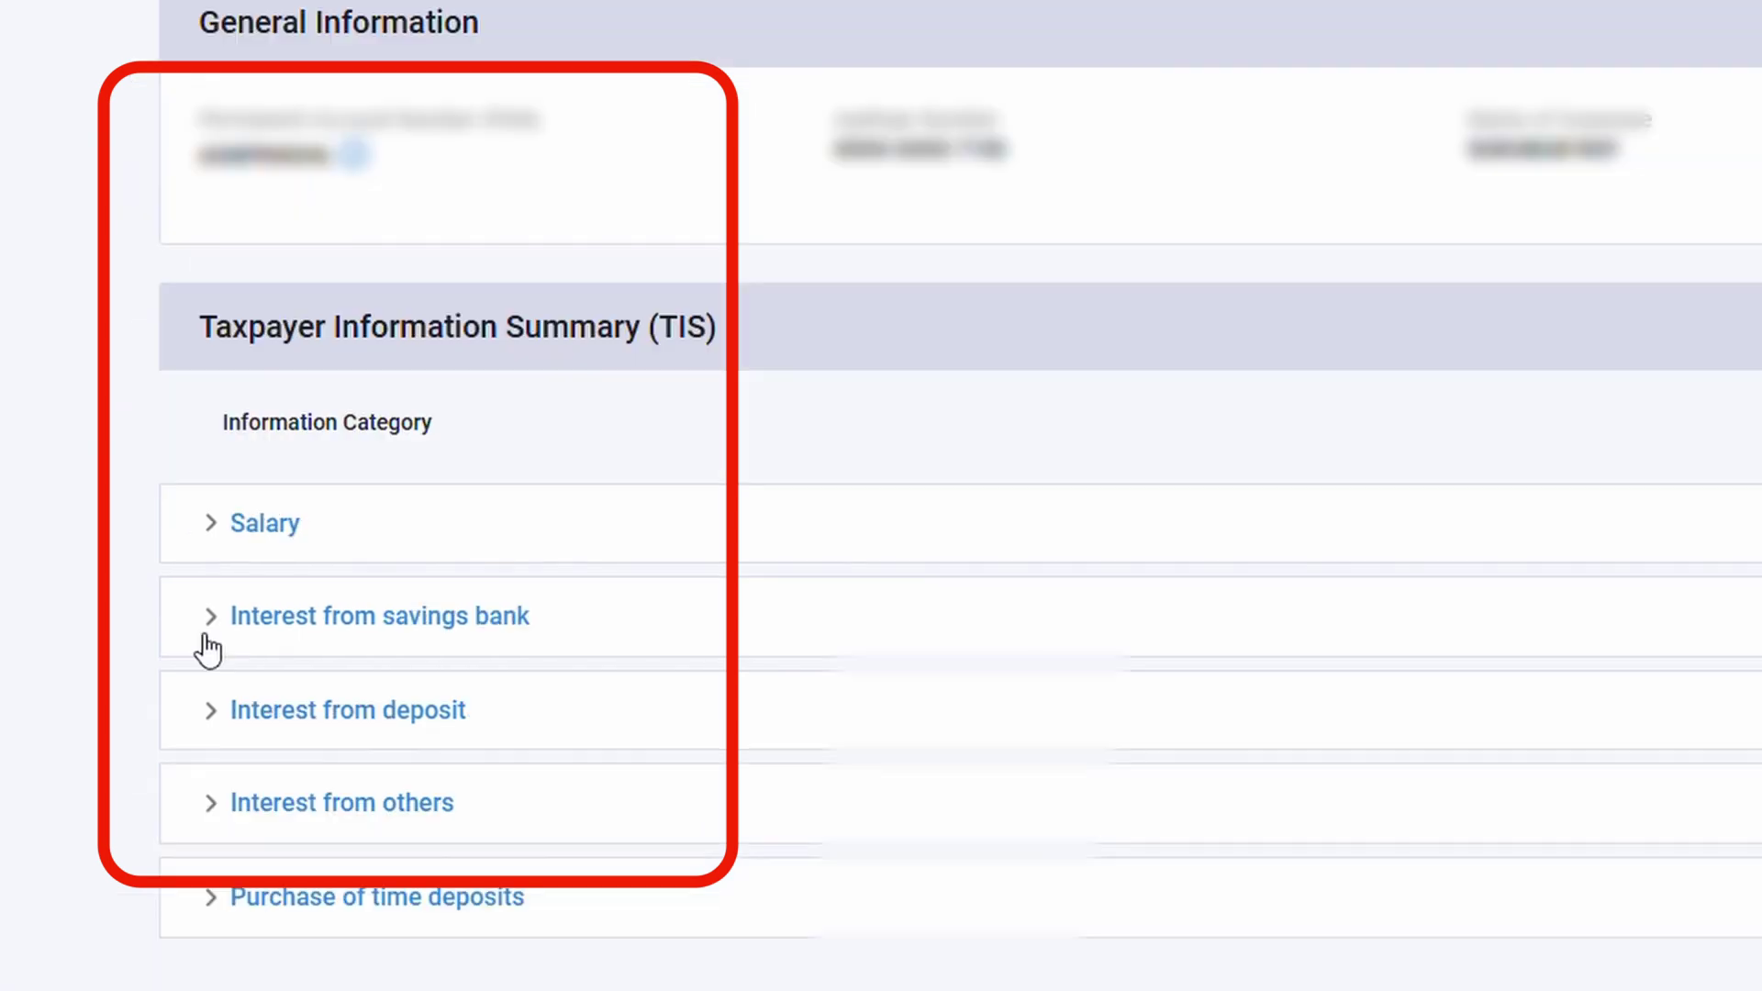
pyautogui.click(213, 640)
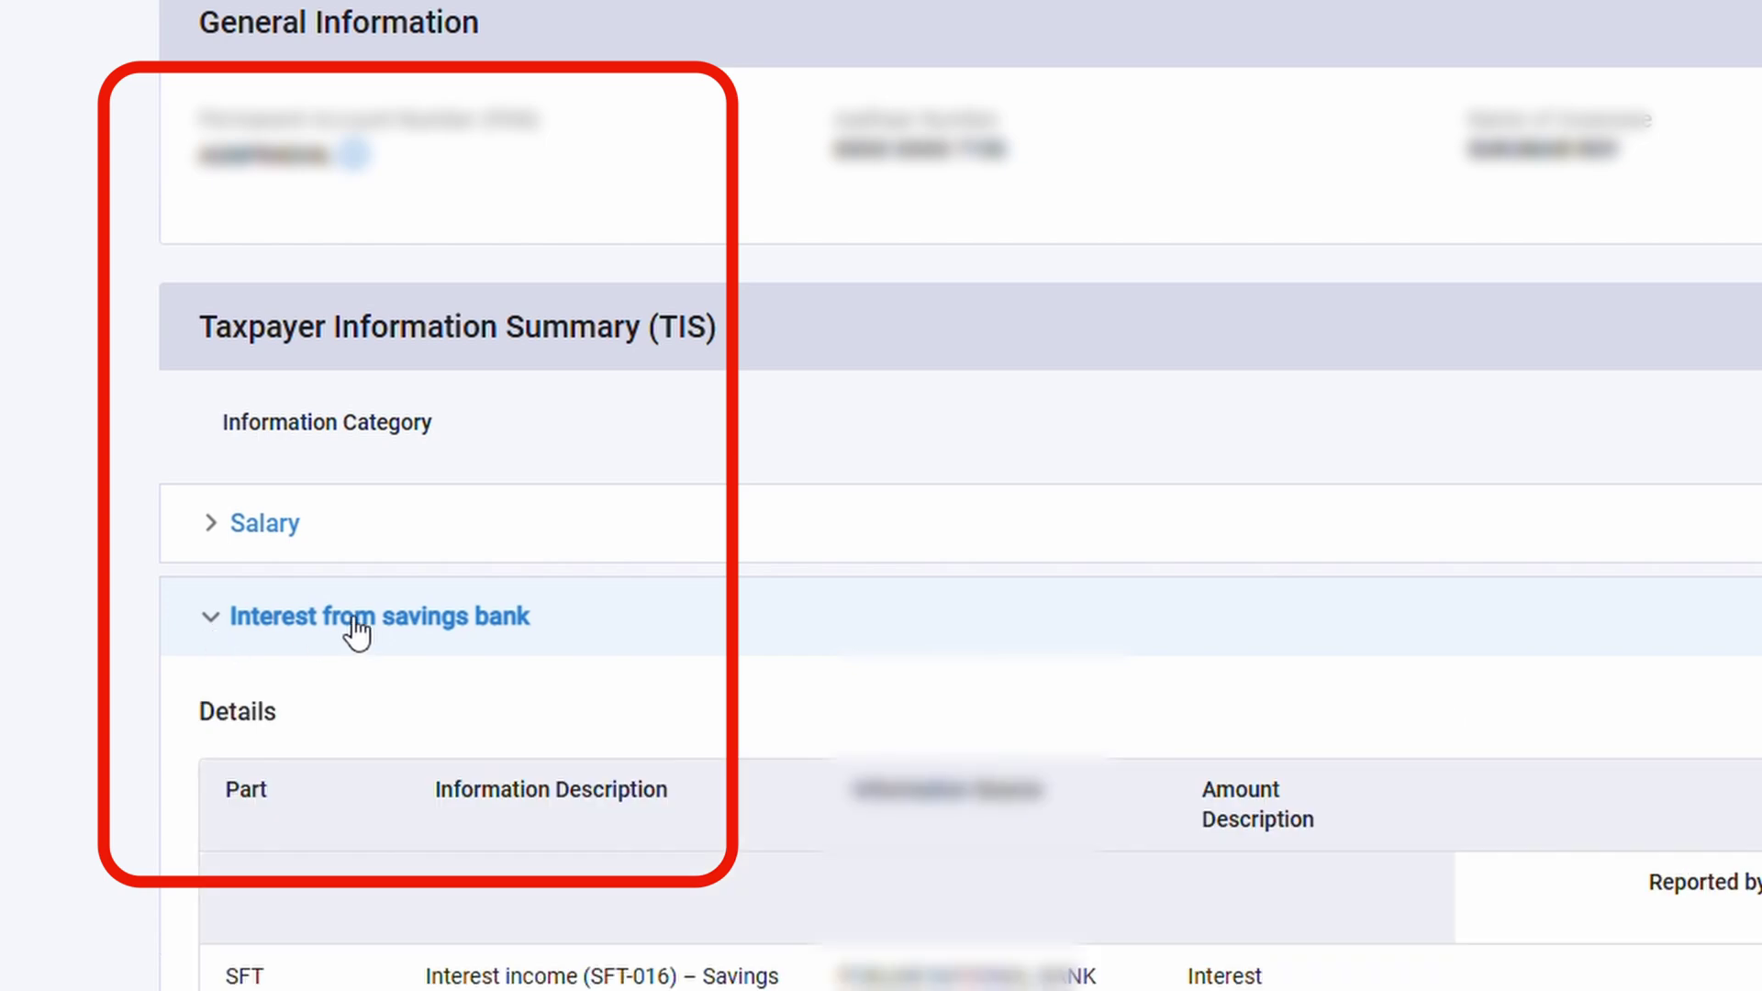
pyautogui.scroll(-3, 372, 631)
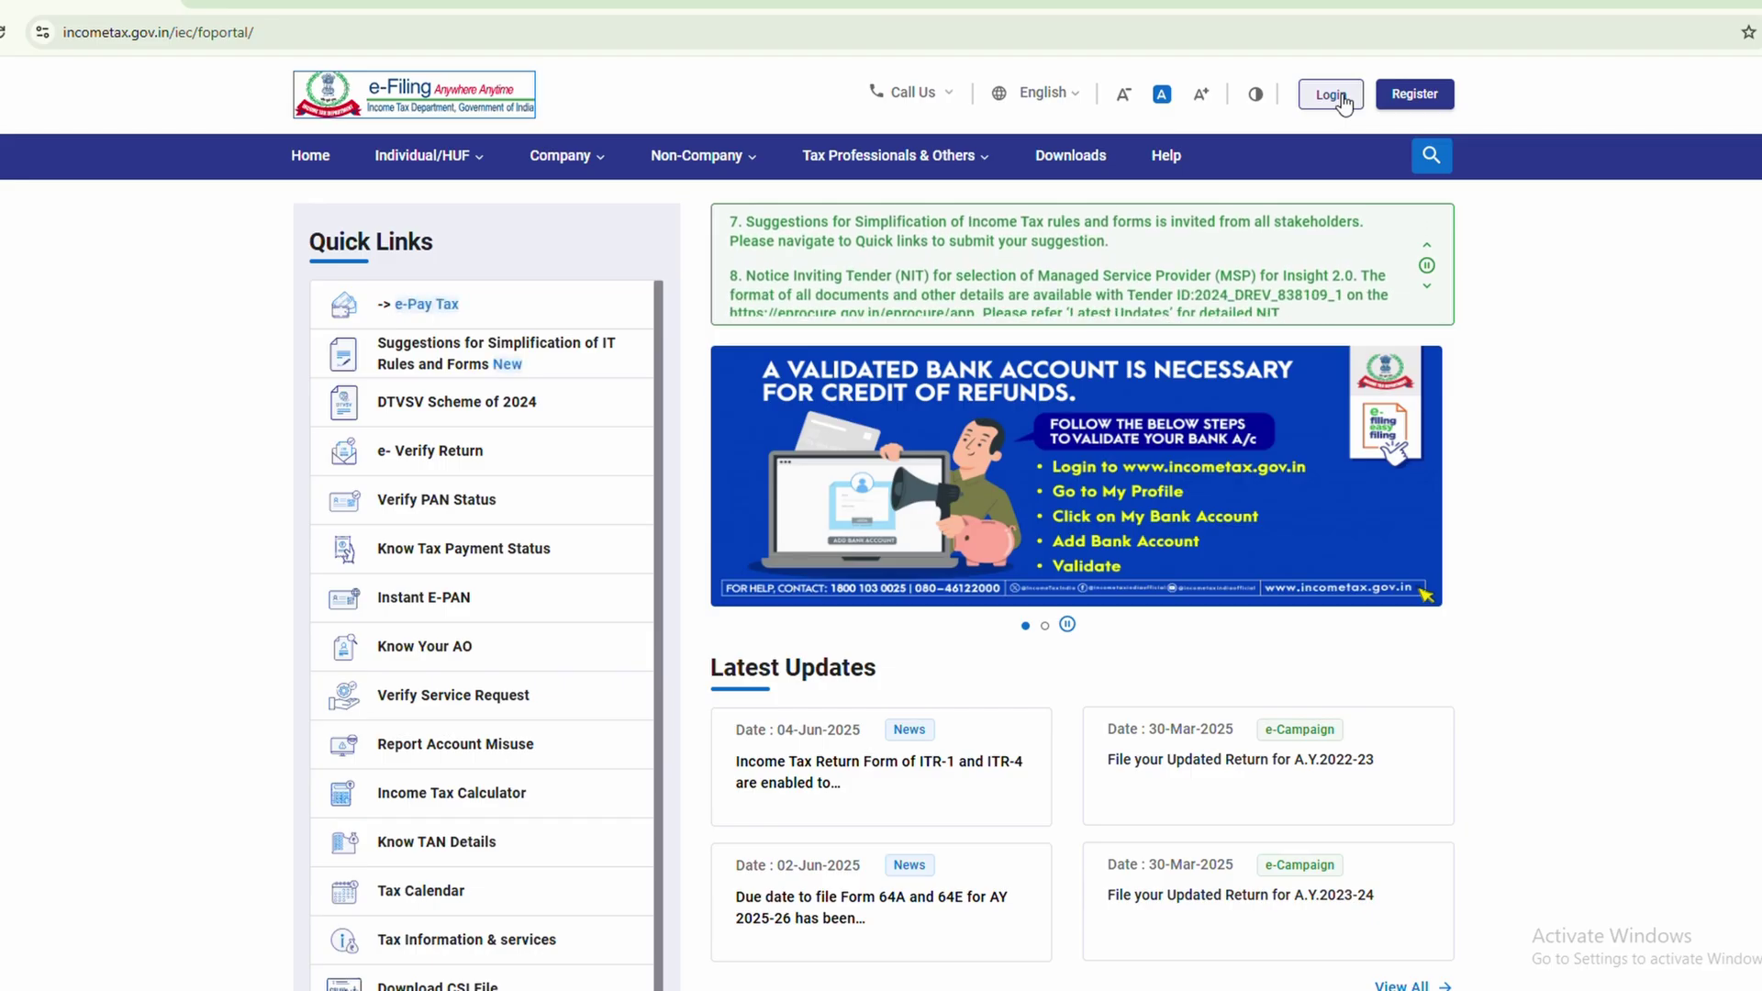
# Log back in to the e-Filing account with the user ID and password
pyautogui.click(1341, 97)
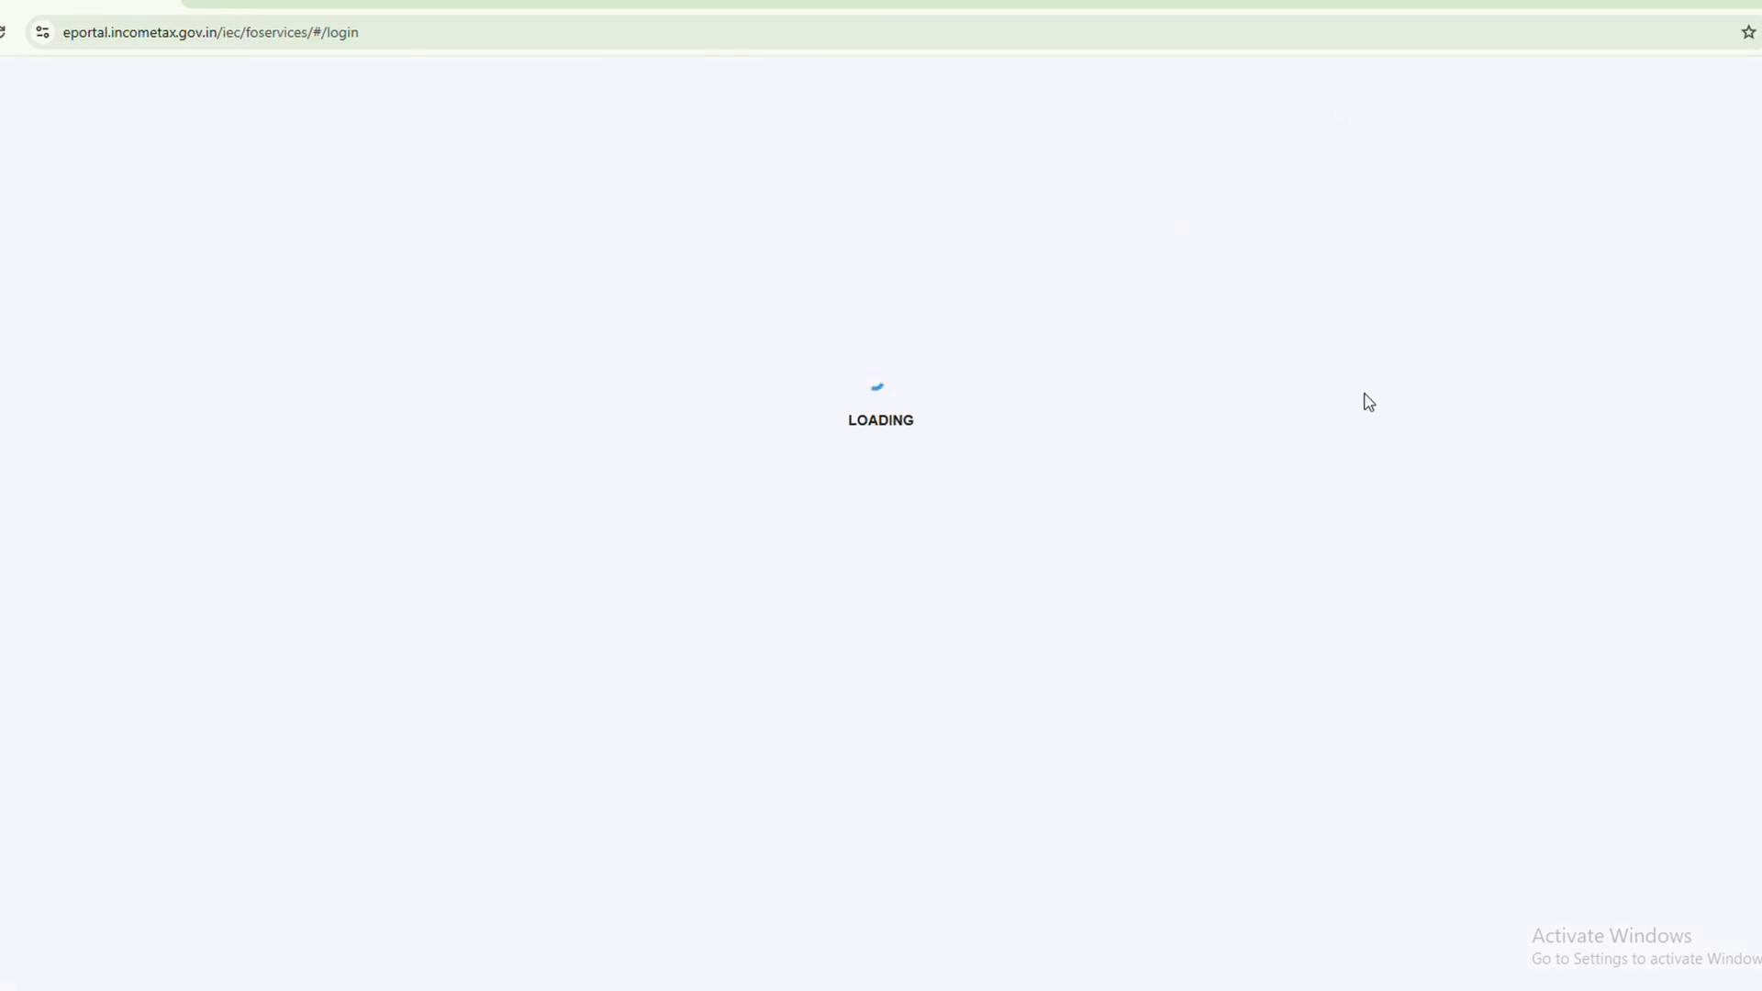
pyautogui.click(634, 426)
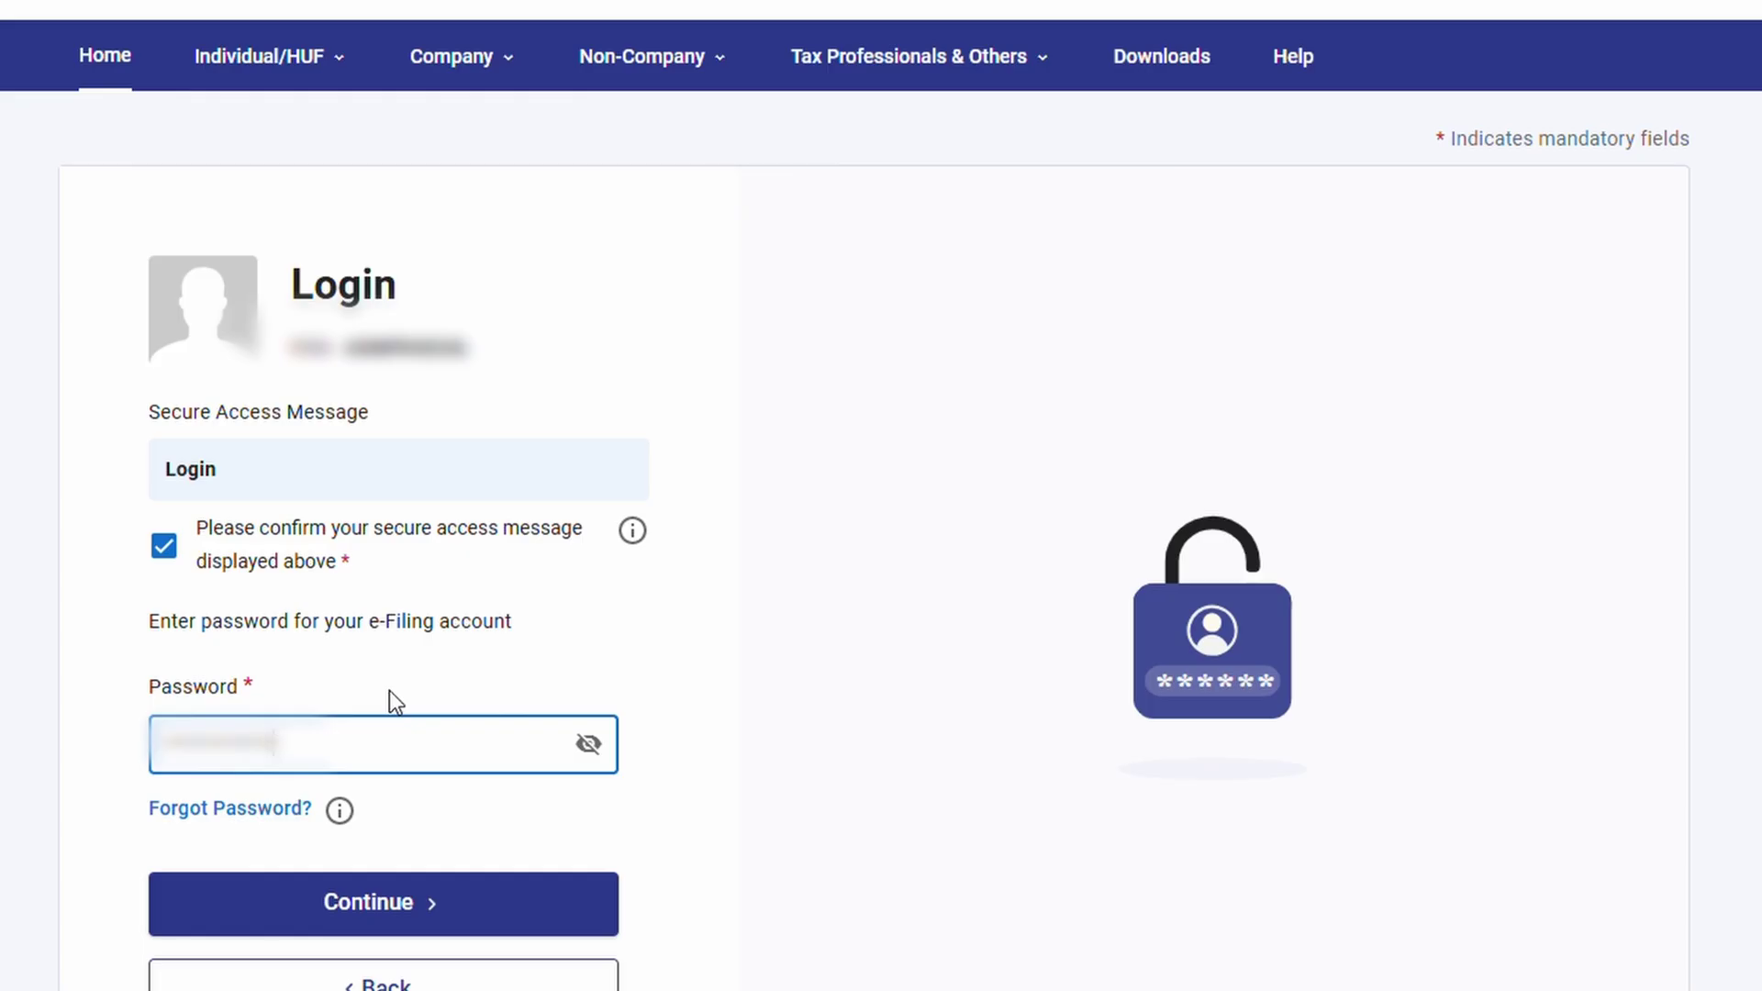
pyautogui.click(406, 902)
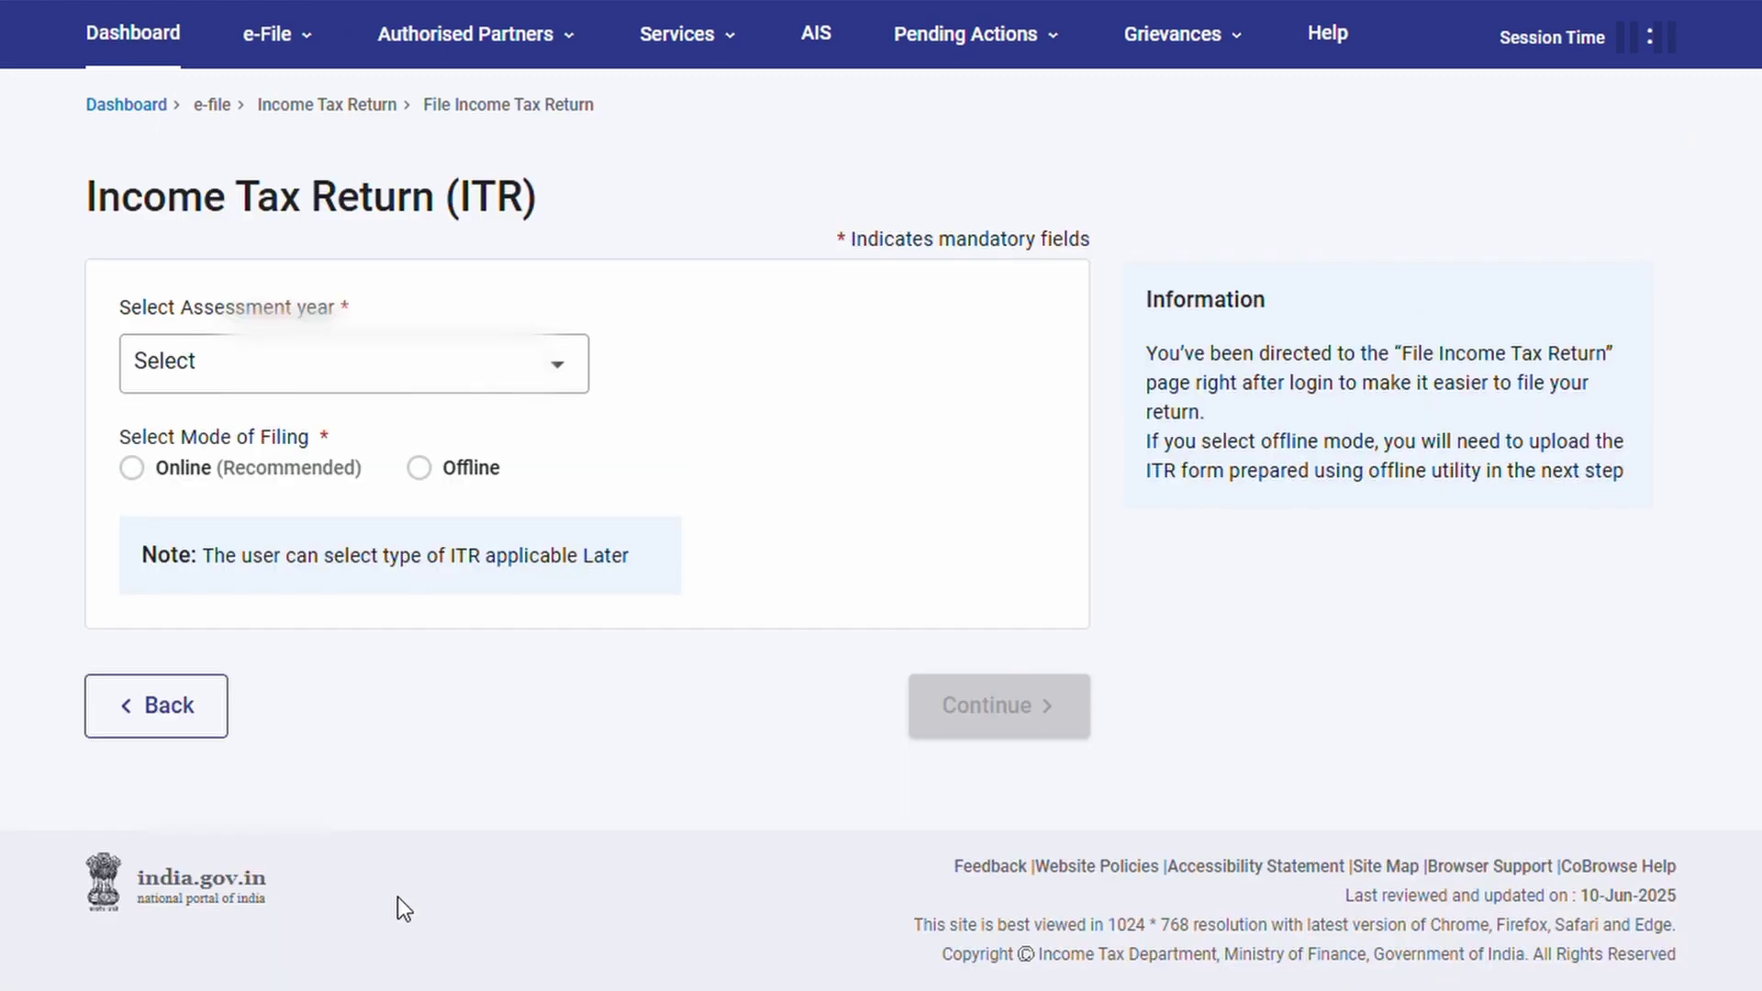
# Choose the current A.Y. 2025-26 and online filing mode
pyautogui.click(302, 365)
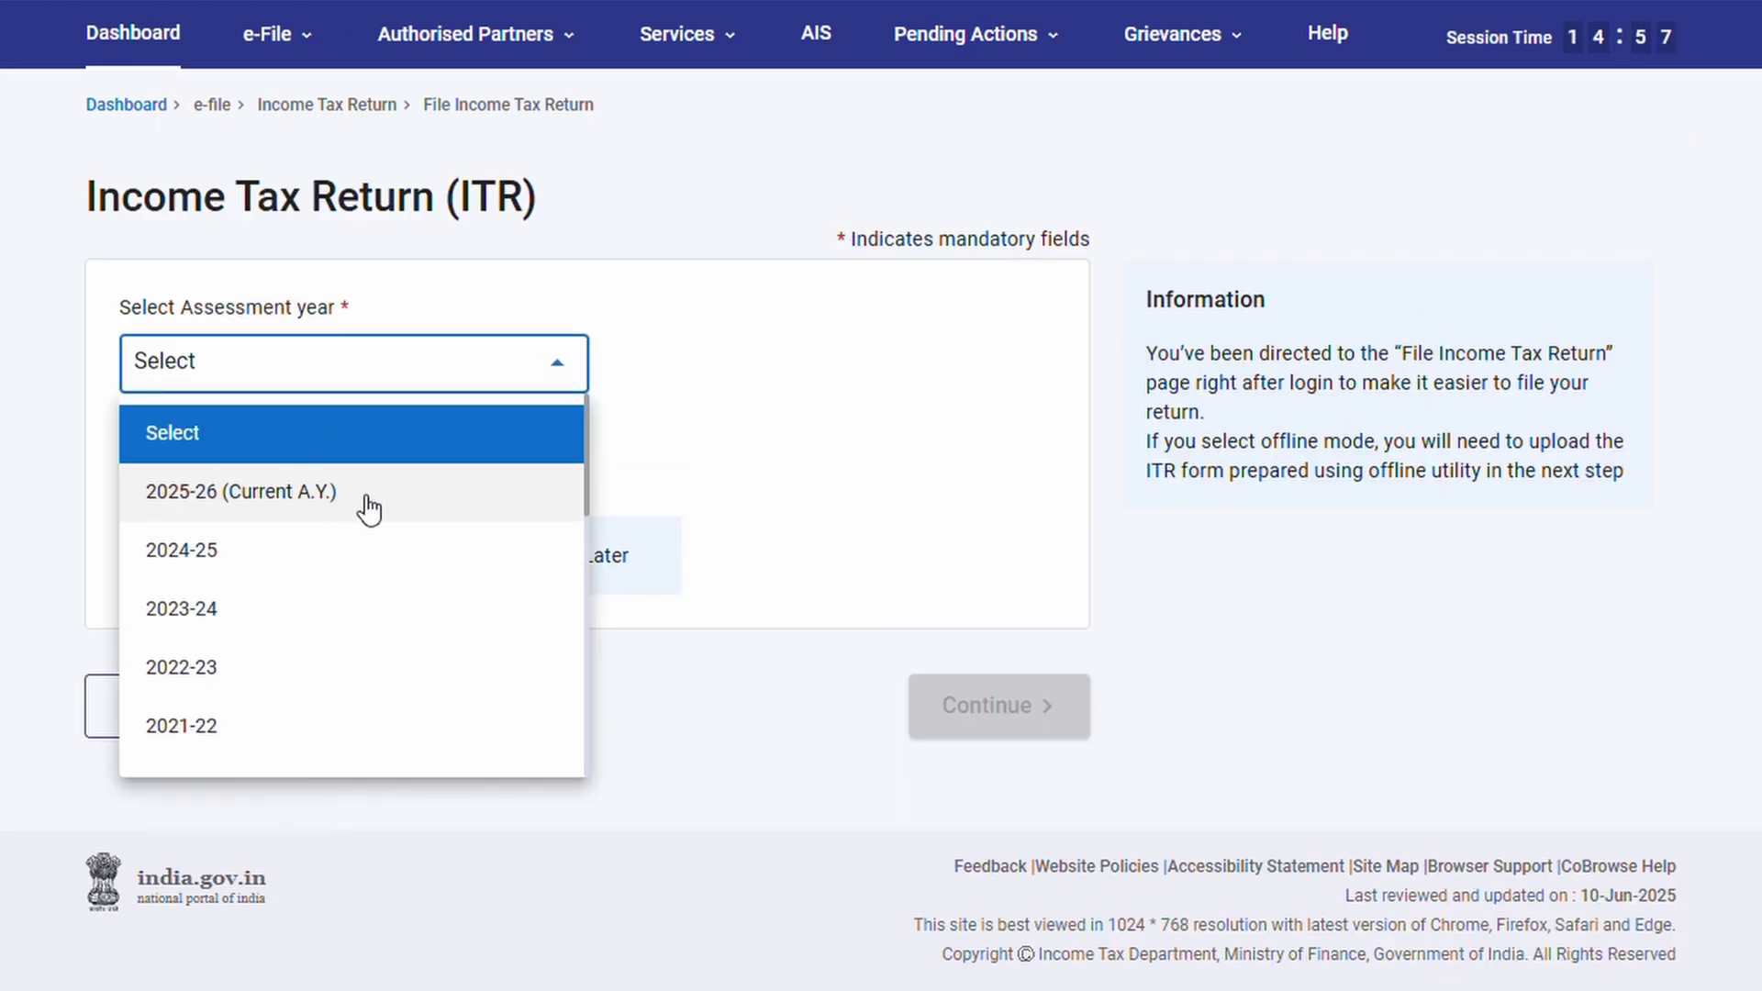
pyautogui.click(337, 500)
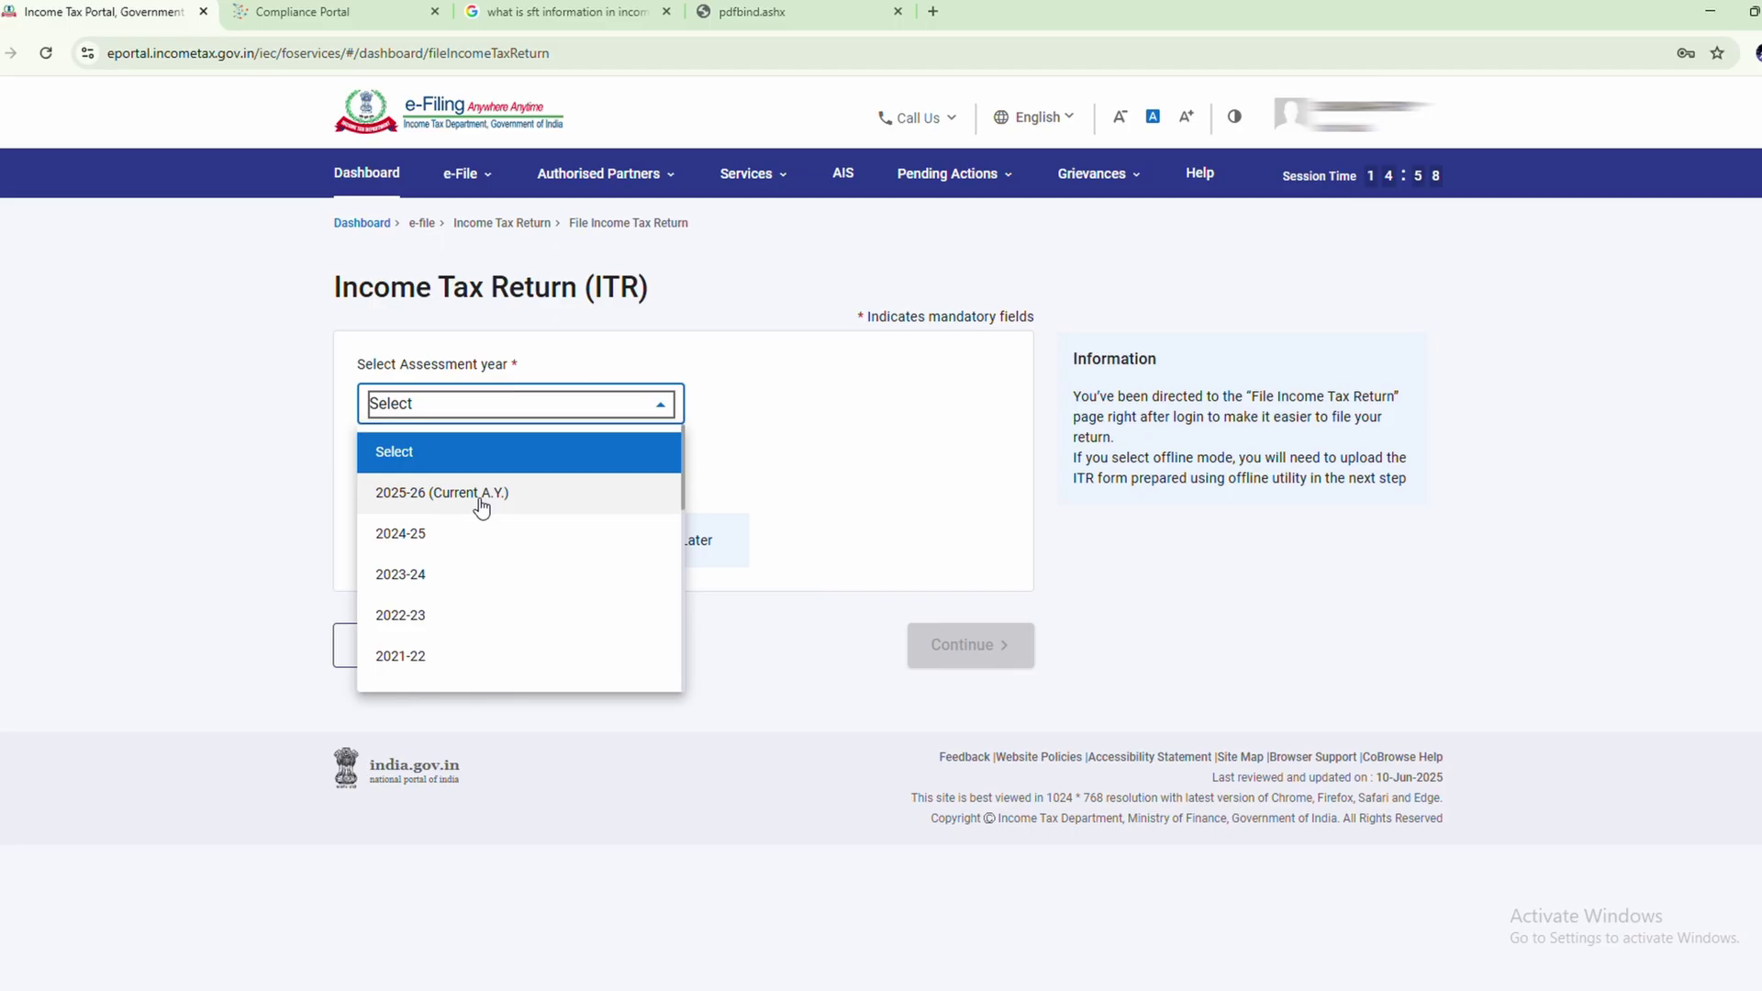
pyautogui.click(527, 496)
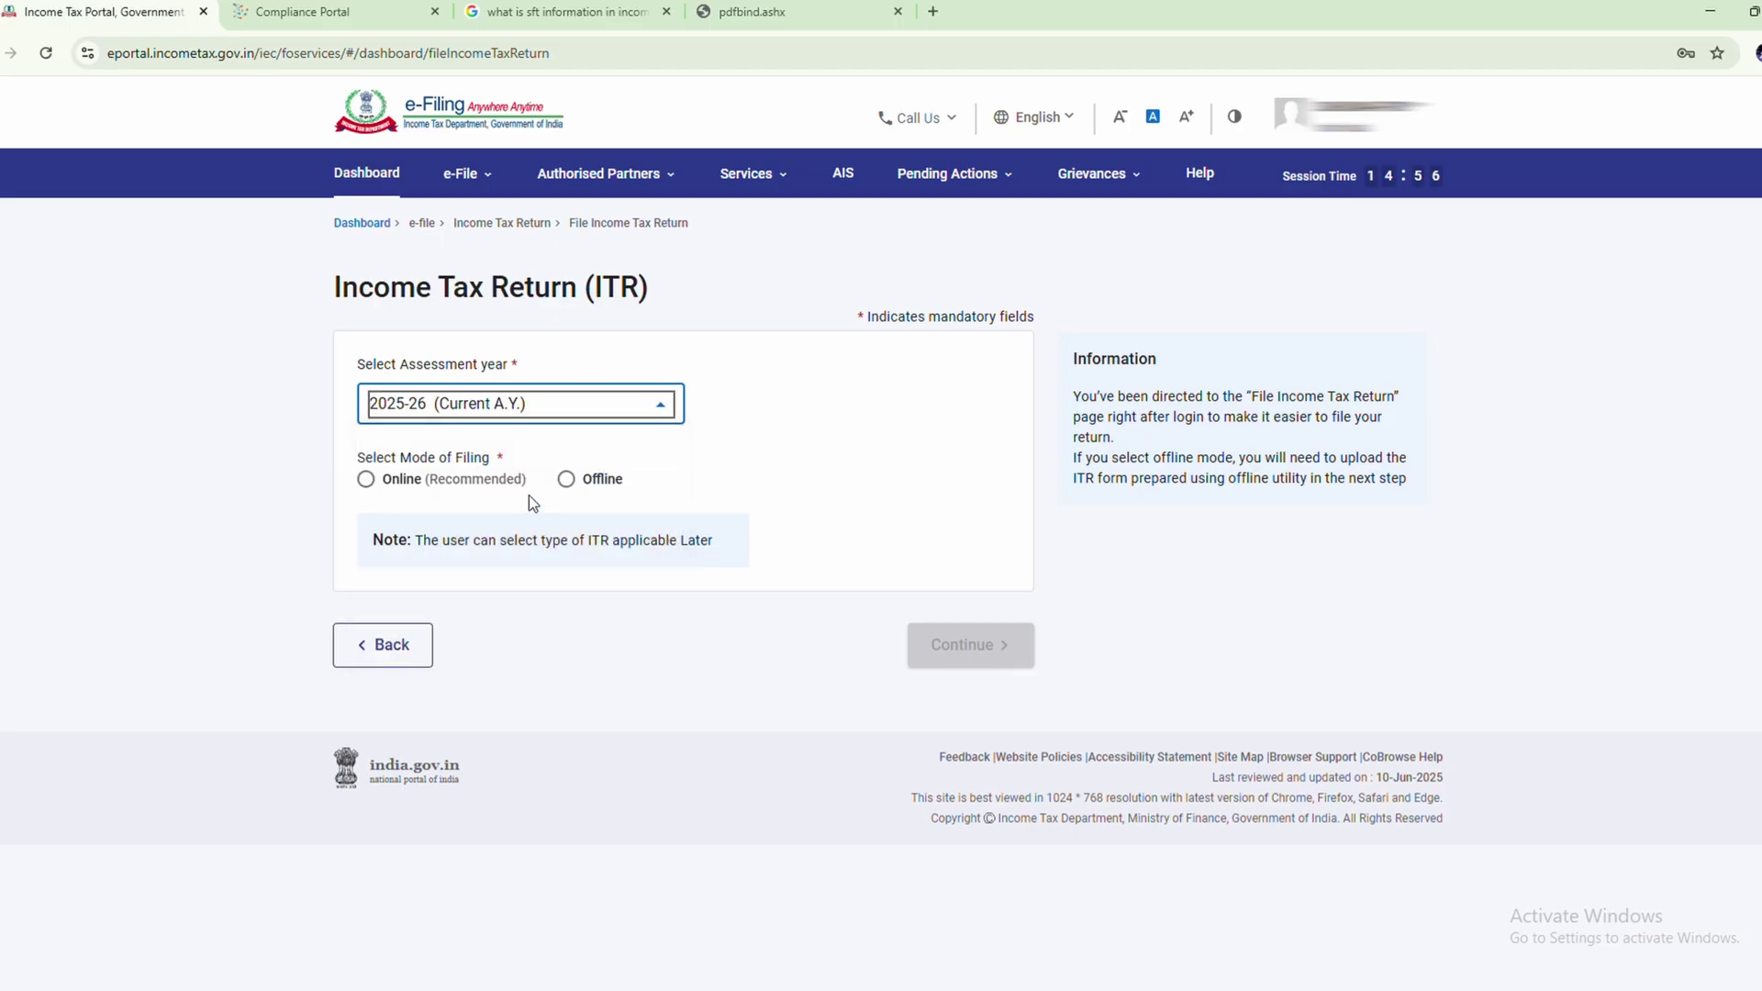
pyautogui.click(366, 479)
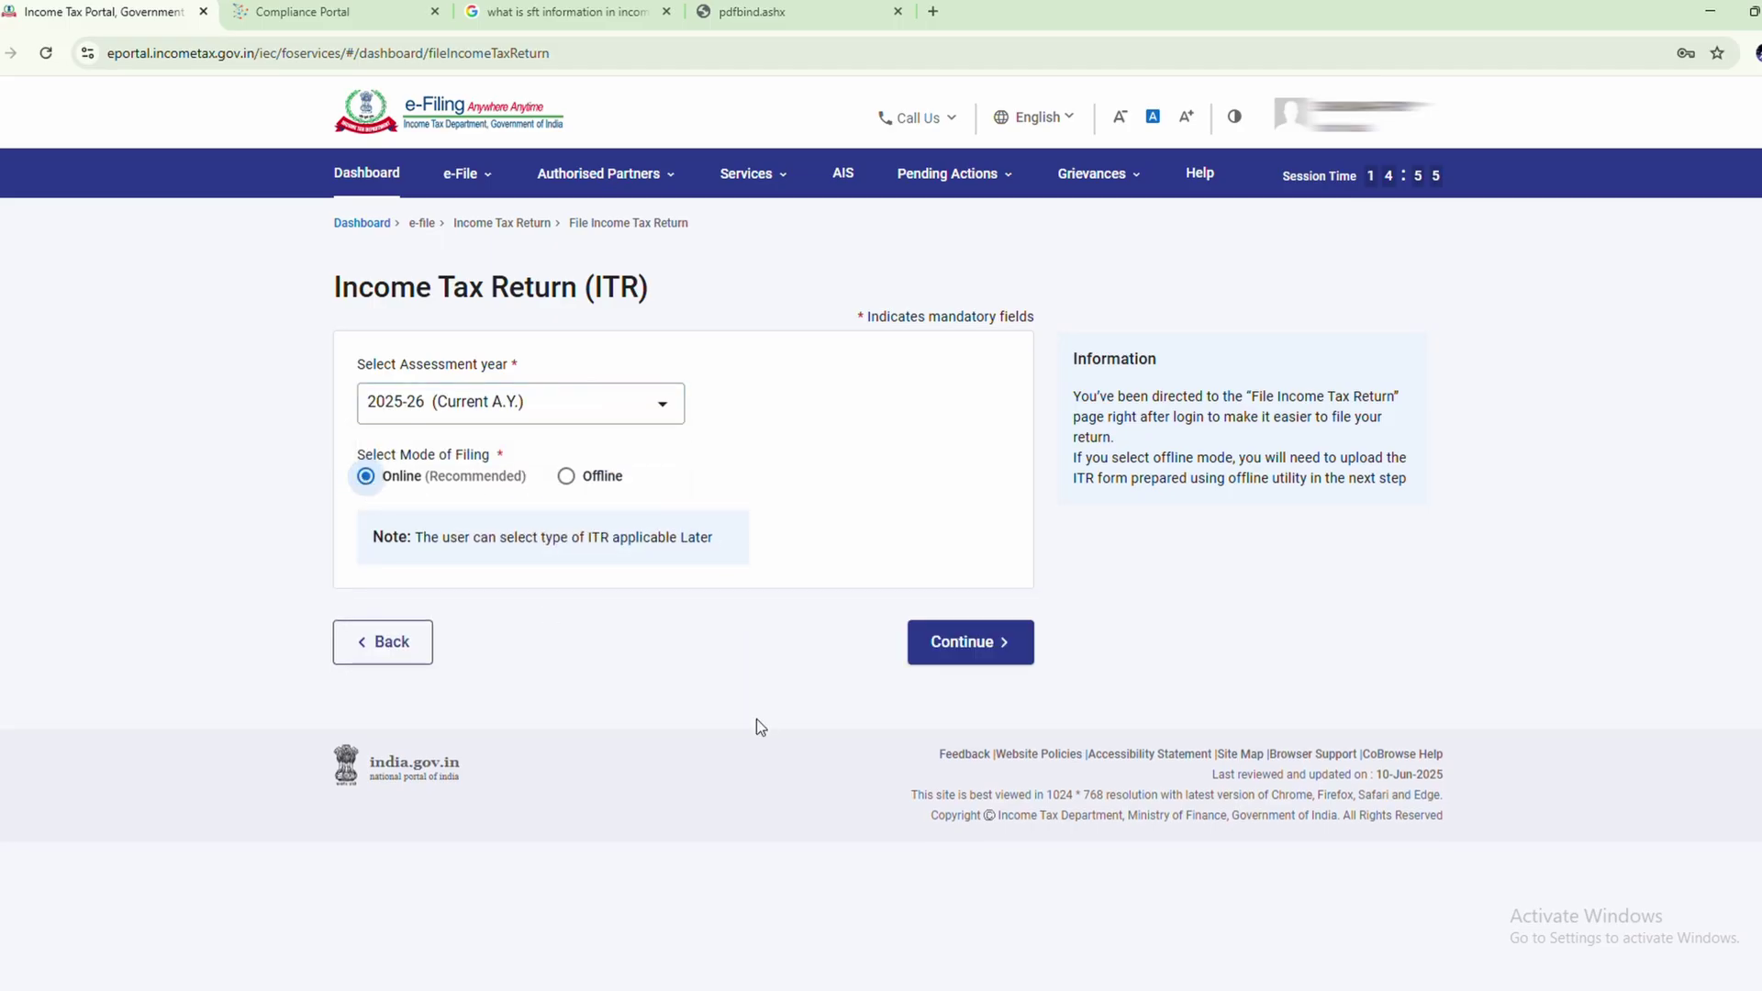
pyautogui.click(966, 647)
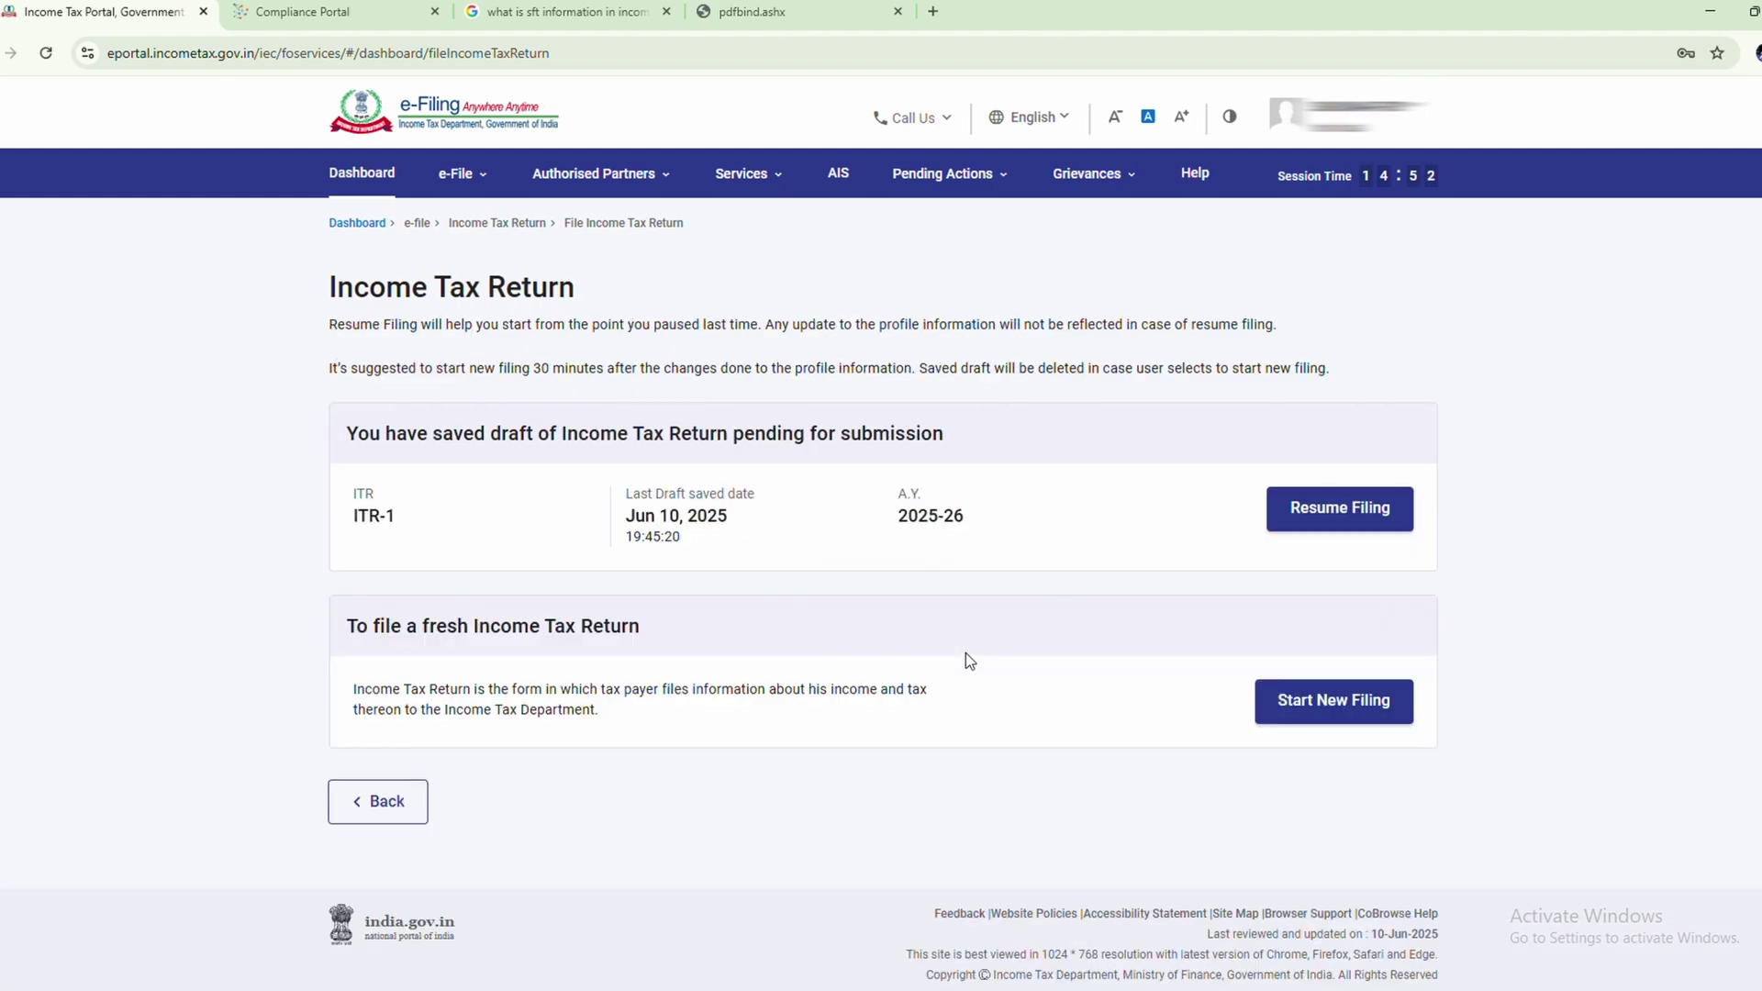
# Resume the saved ITR-1 draft, review Personal Information, and confirm it
pyautogui.click(1360, 523)
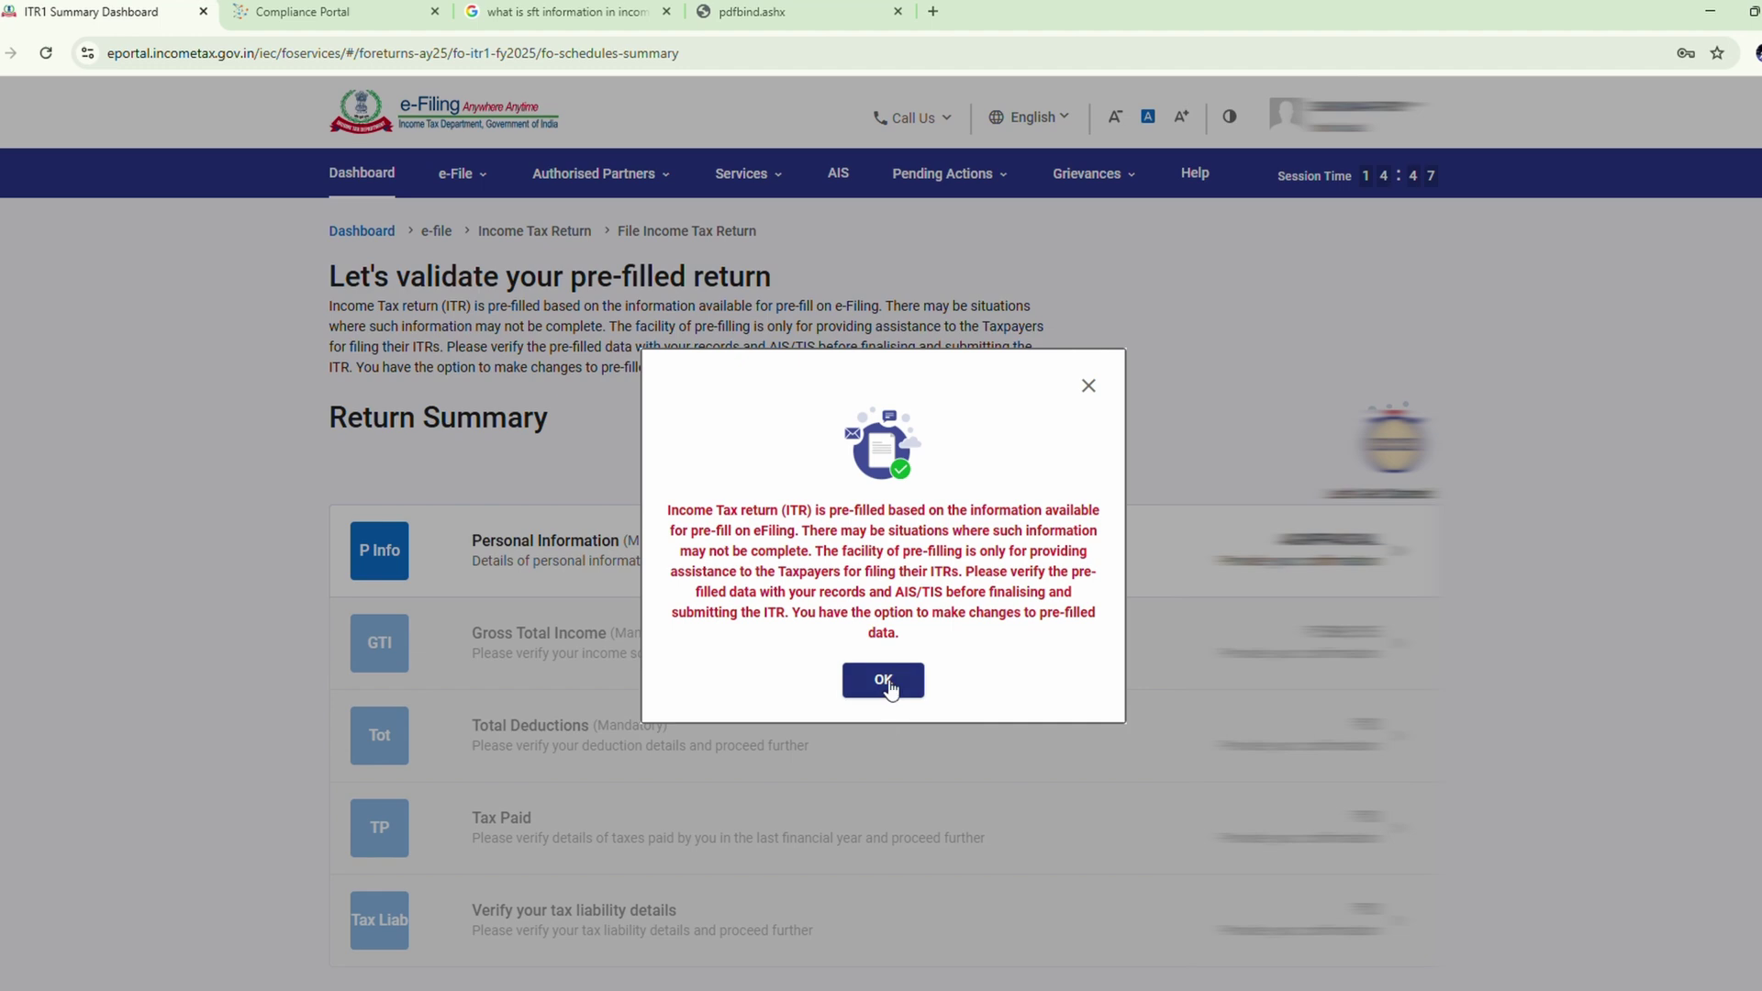
pyautogui.click(902, 687)
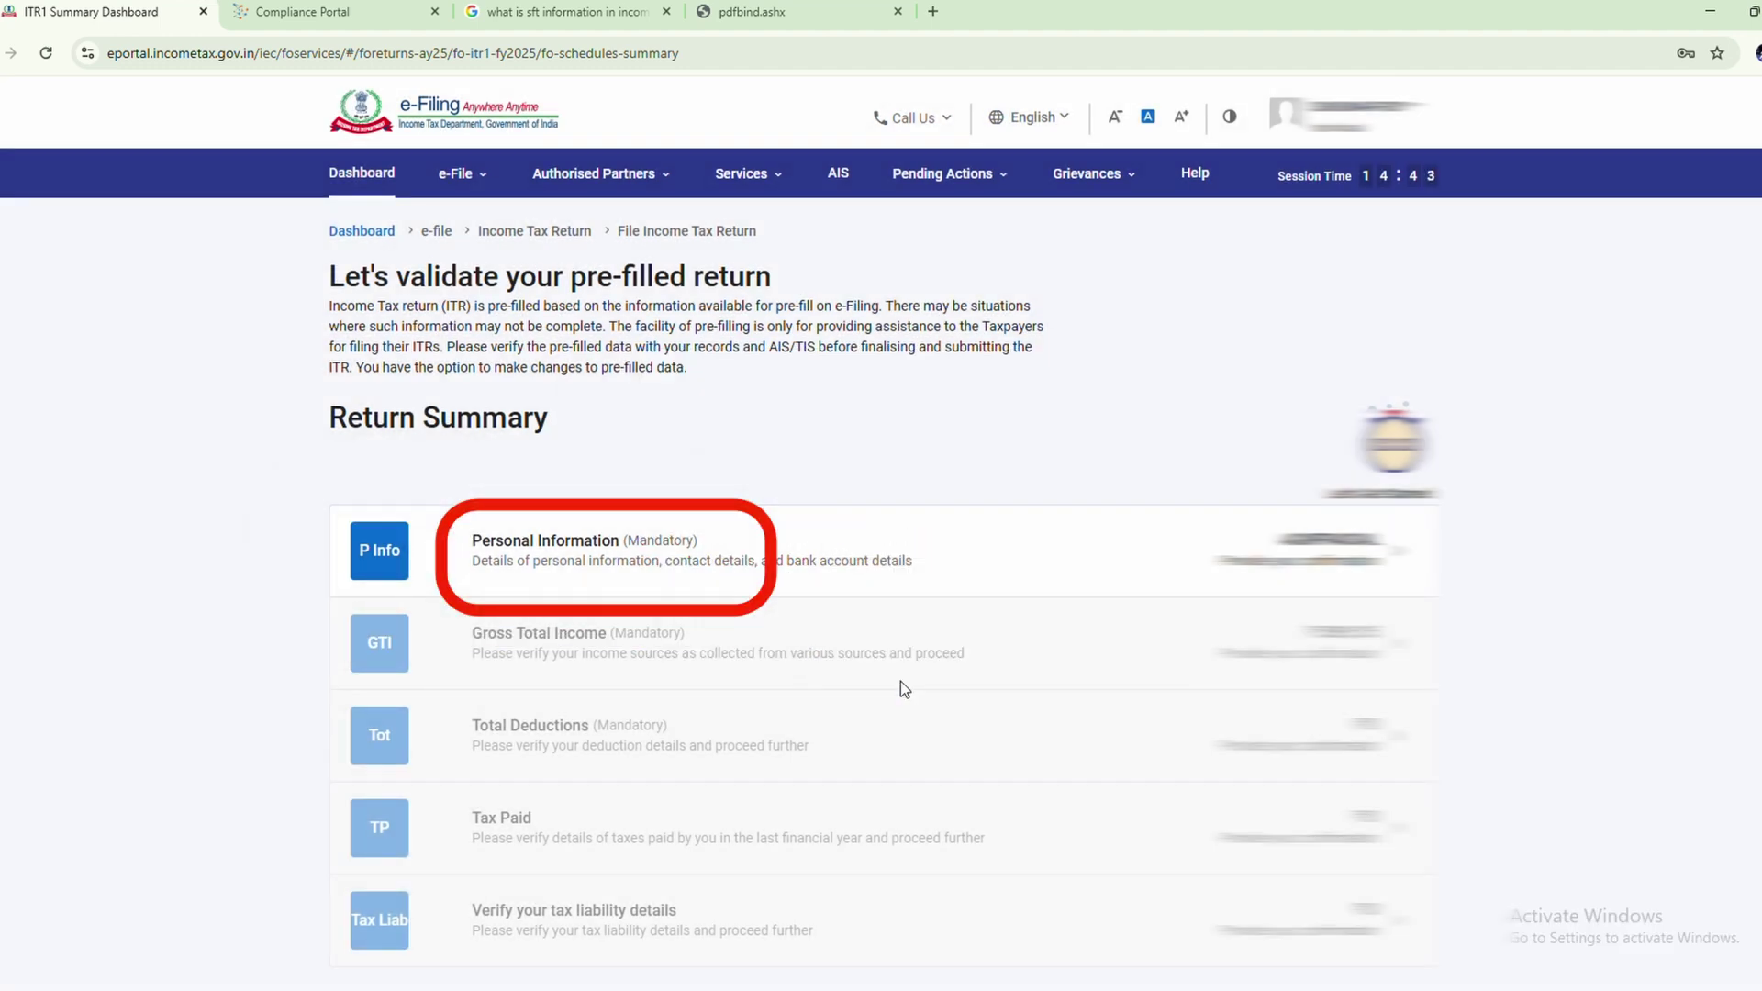
pyautogui.click(1029, 570)
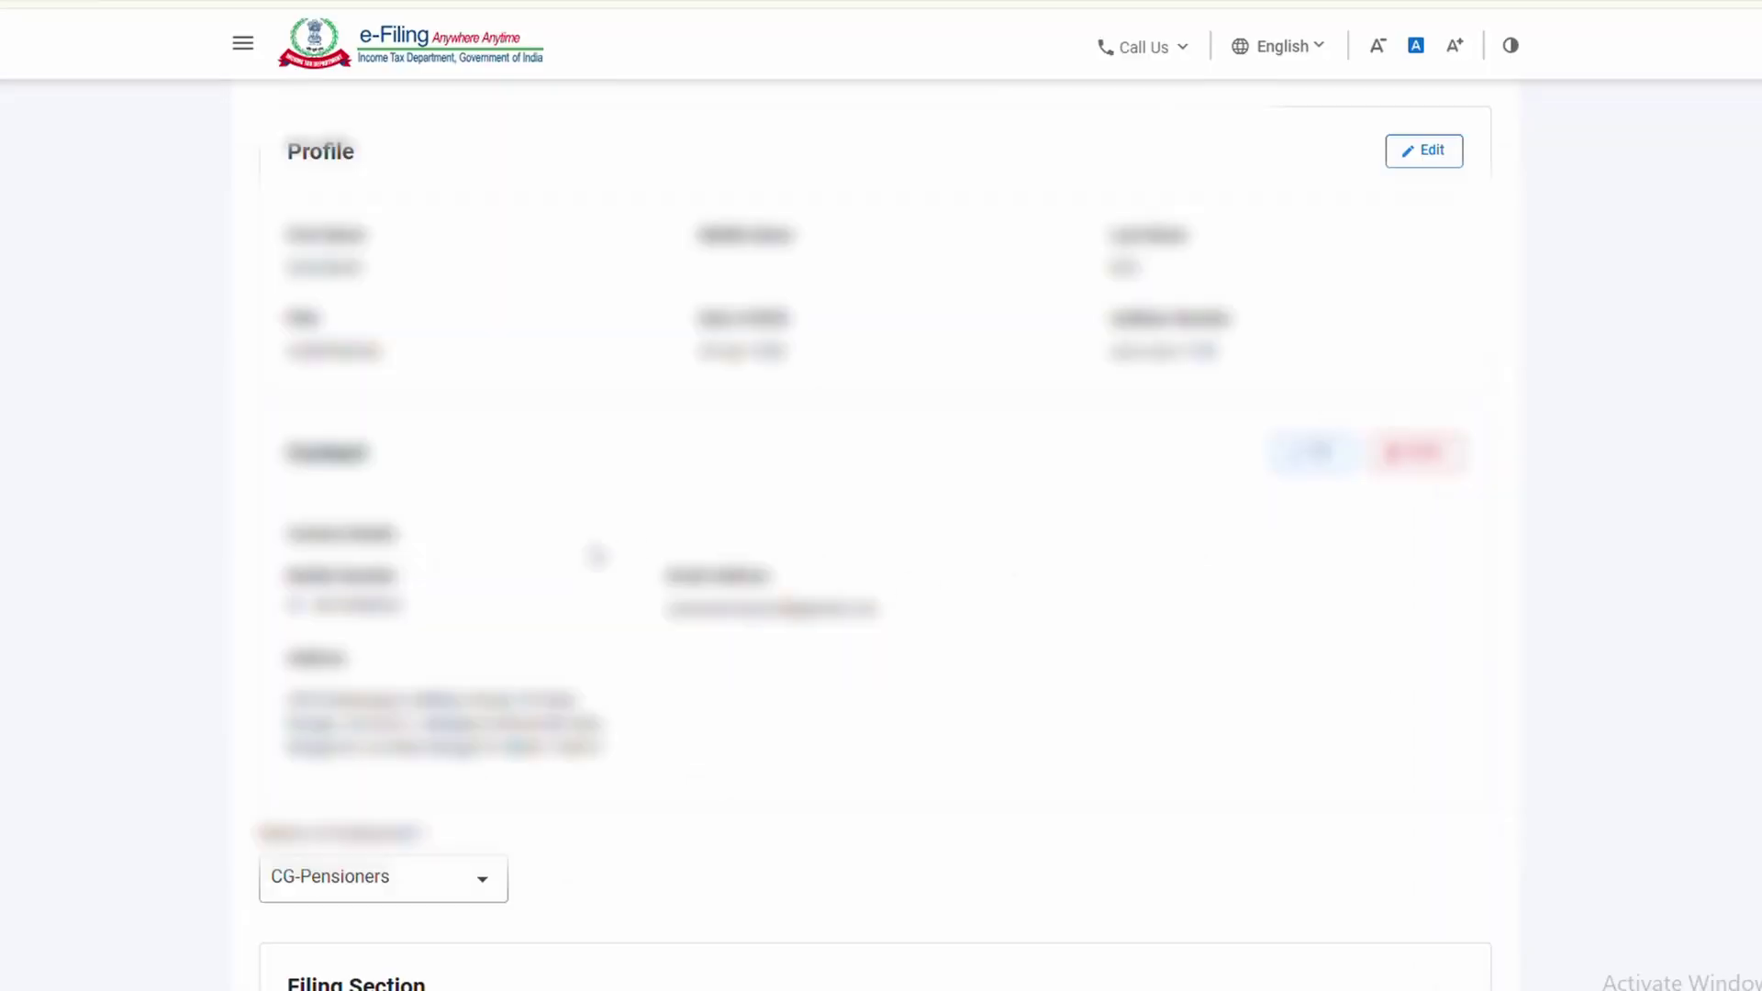
pyautogui.scroll(-5, 596, 555)
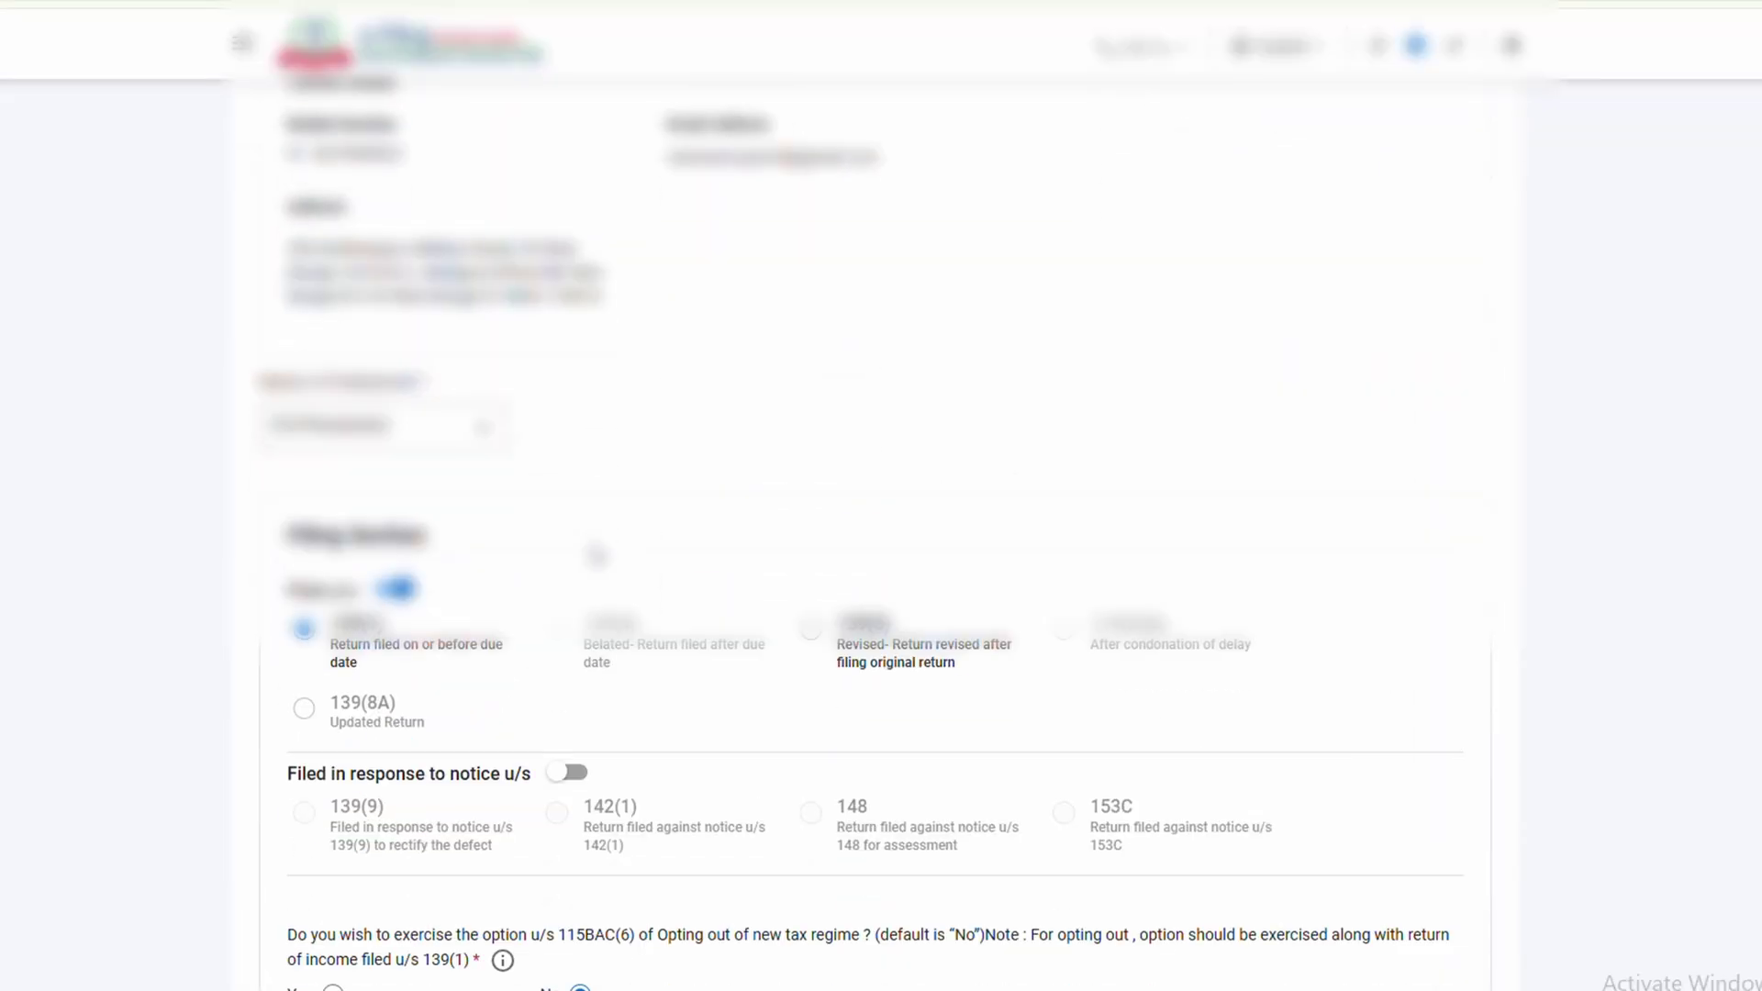
pyautogui.scroll(2, 596, 555)
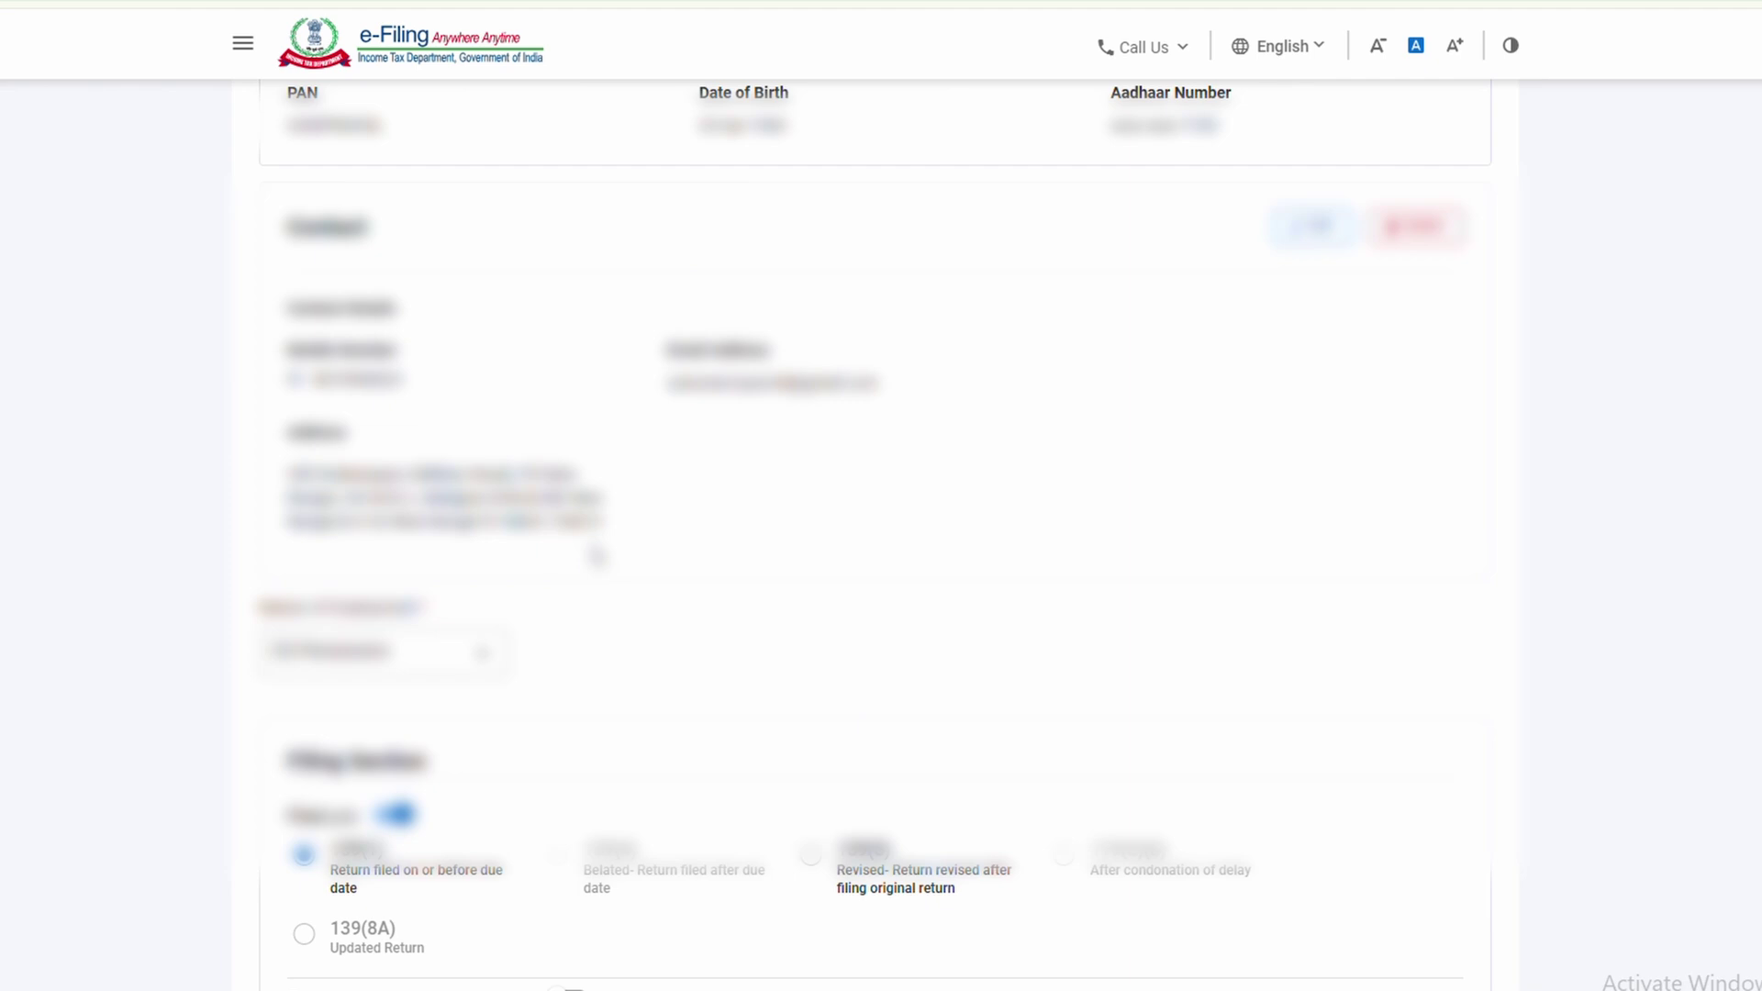
pyautogui.scroll(-5, 597, 555)
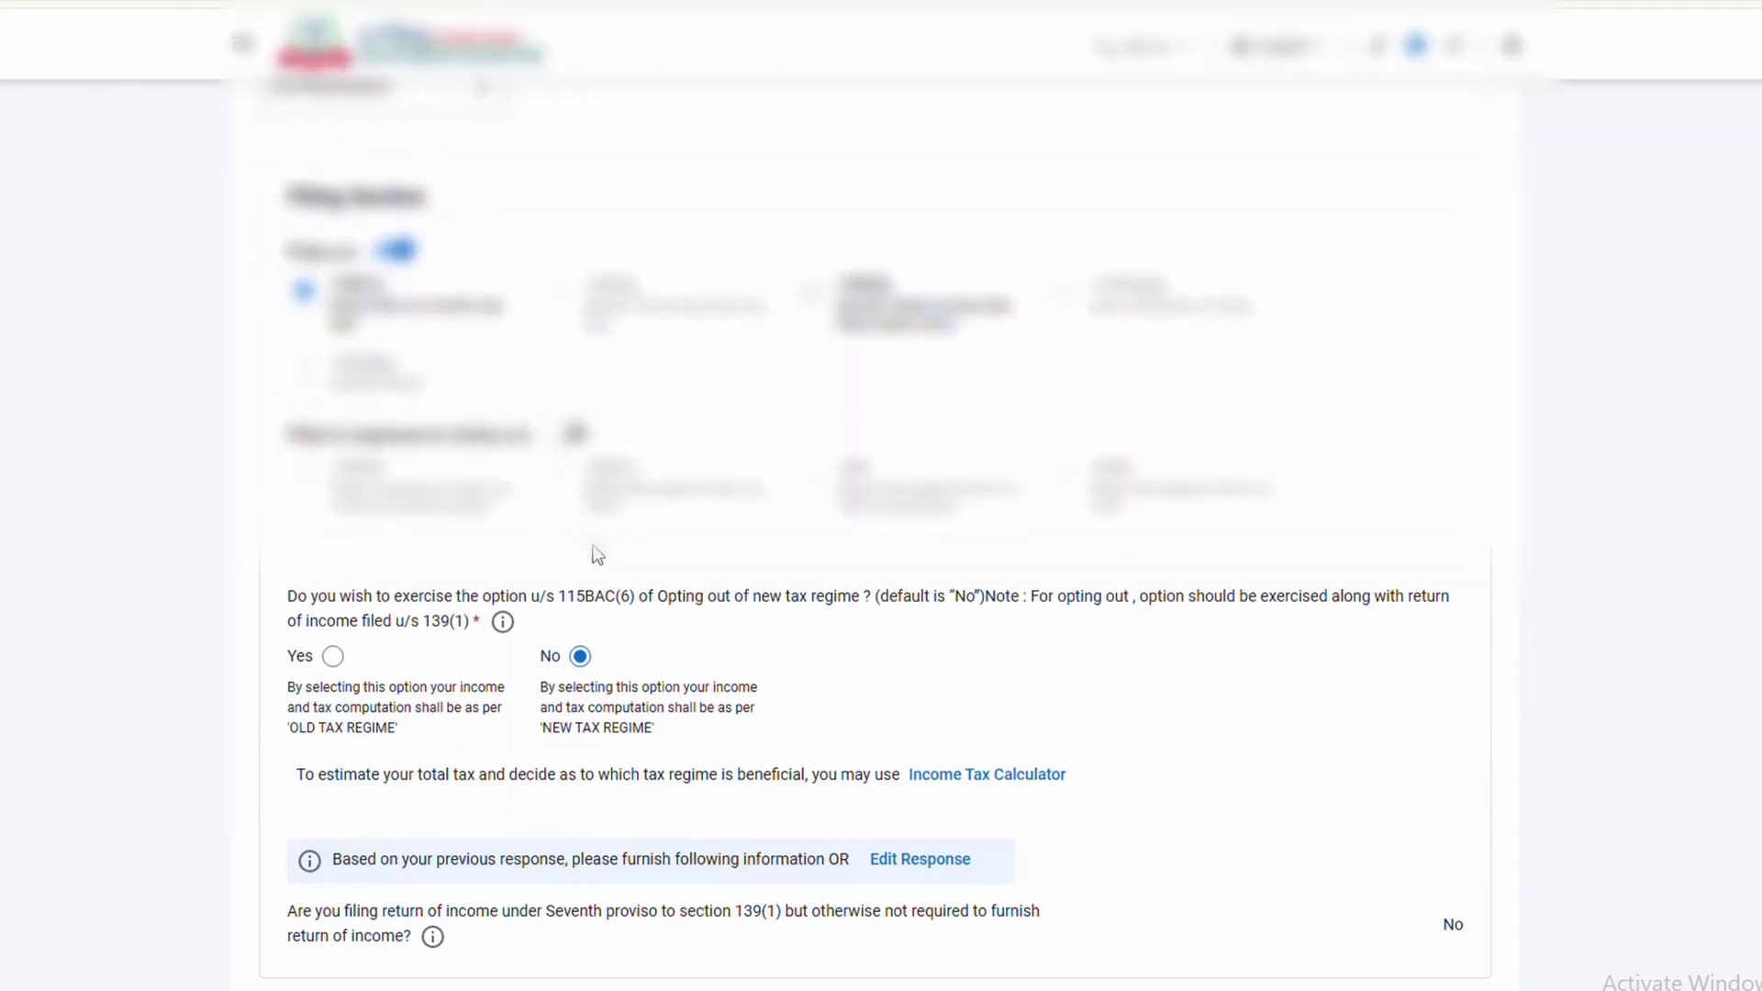
pyautogui.moveTo(332, 287); pyautogui.dragTo(385, 287)
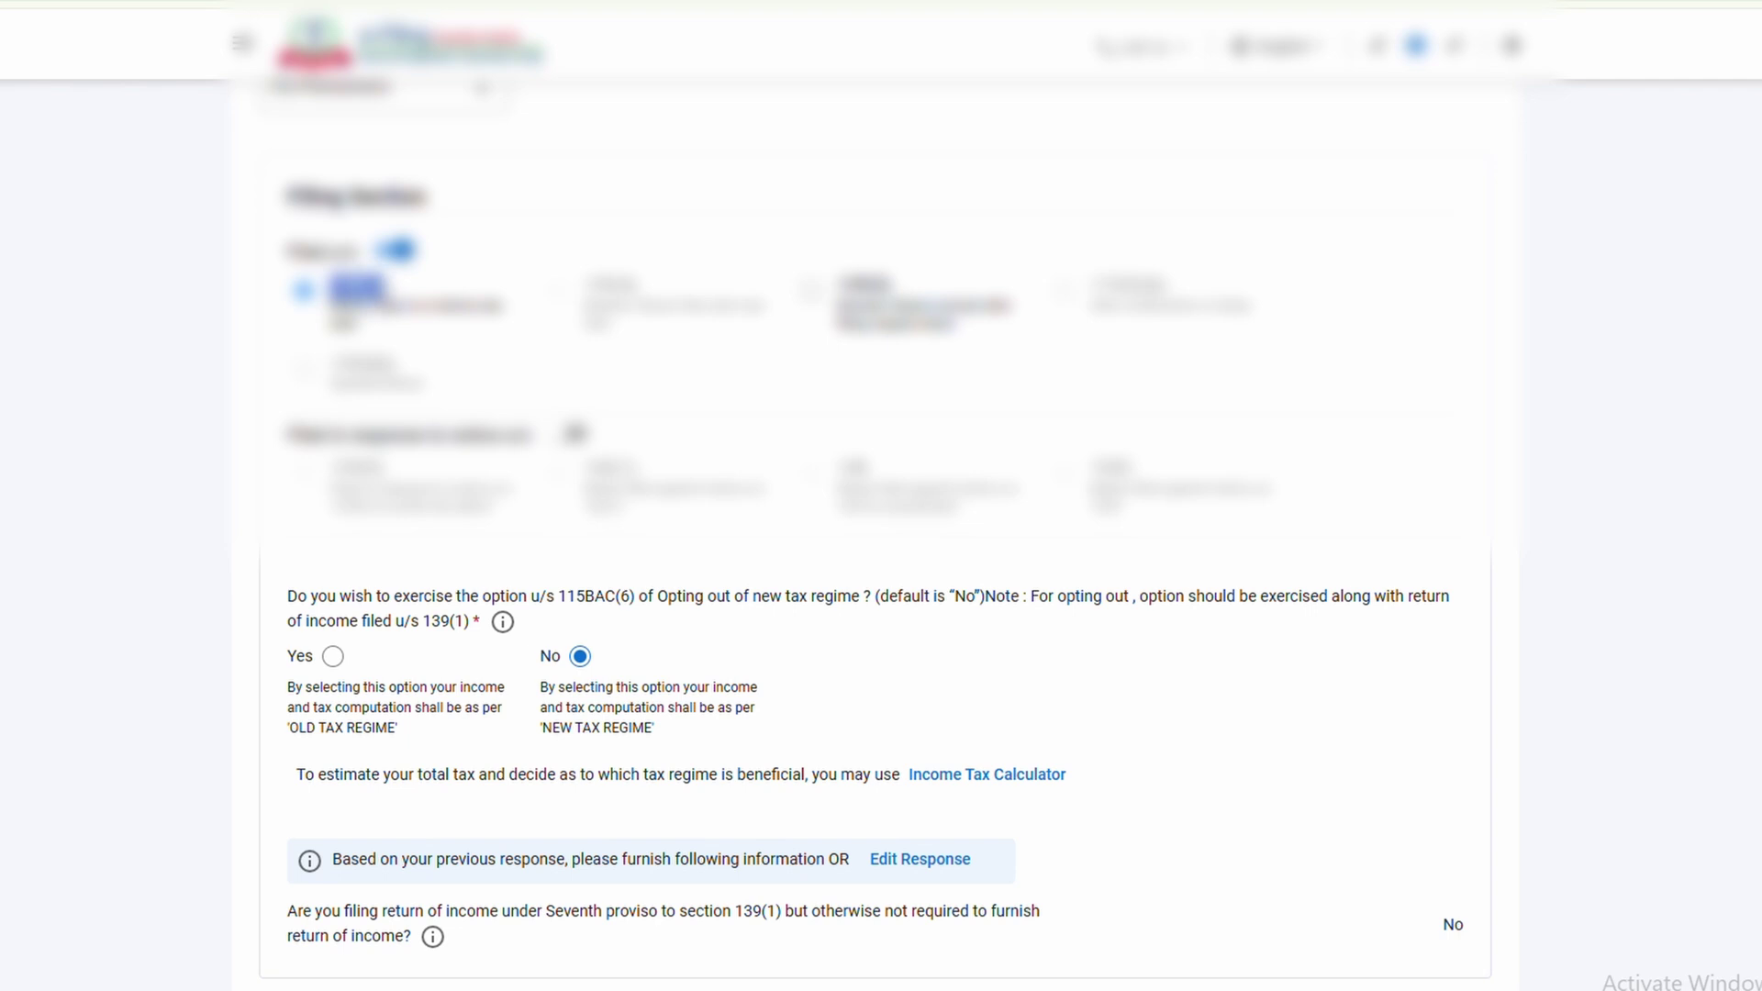
pyautogui.scroll(-1, 644, 596)
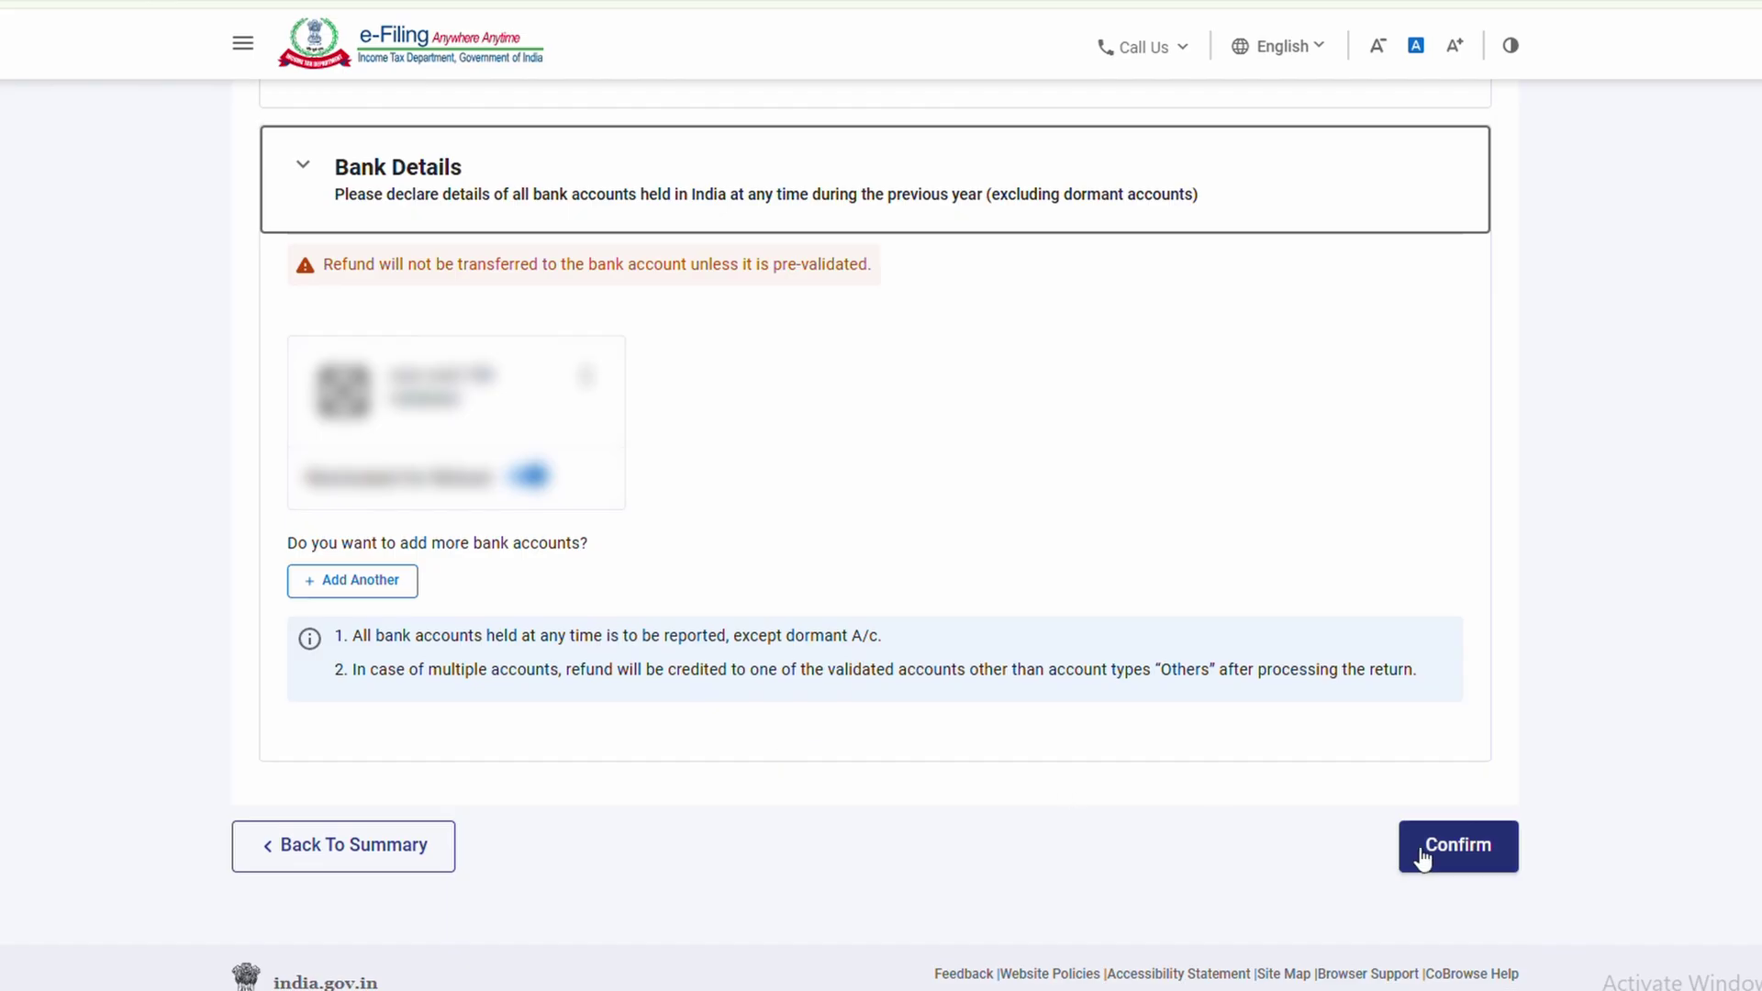
pyautogui.click(1469, 857)
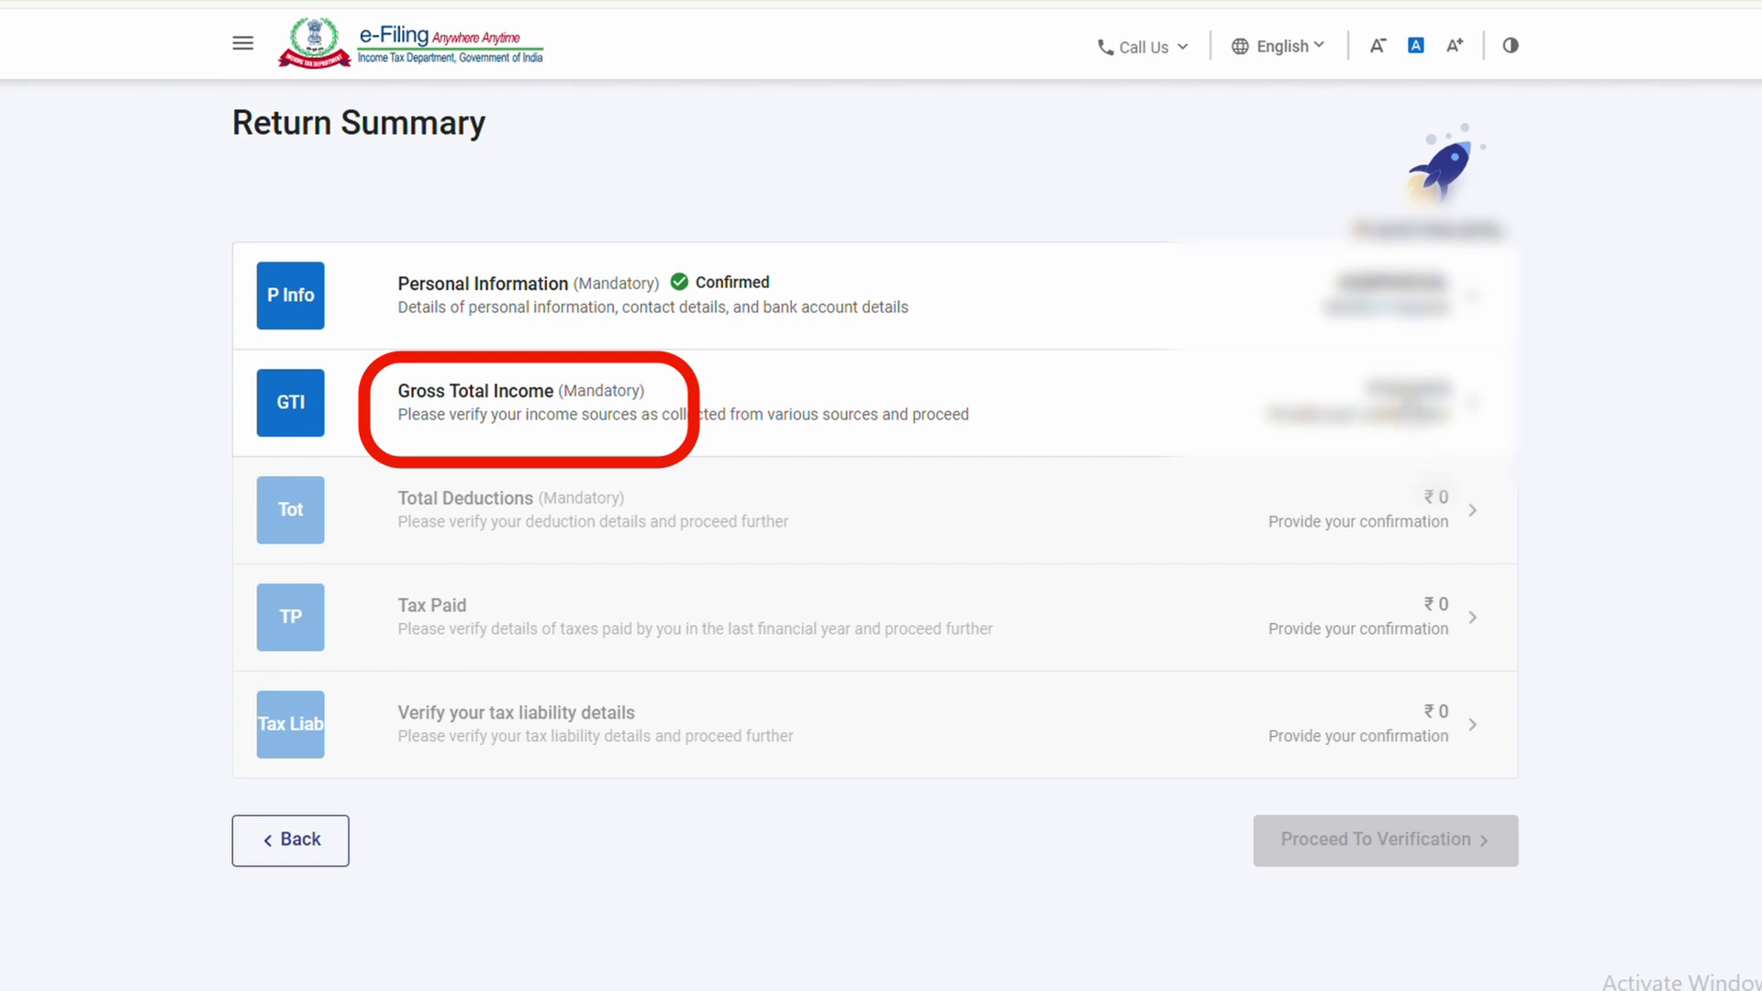
# Open Gross Total Income and set the section 17(1) salary to 50000
pyautogui.click(1409, 404)
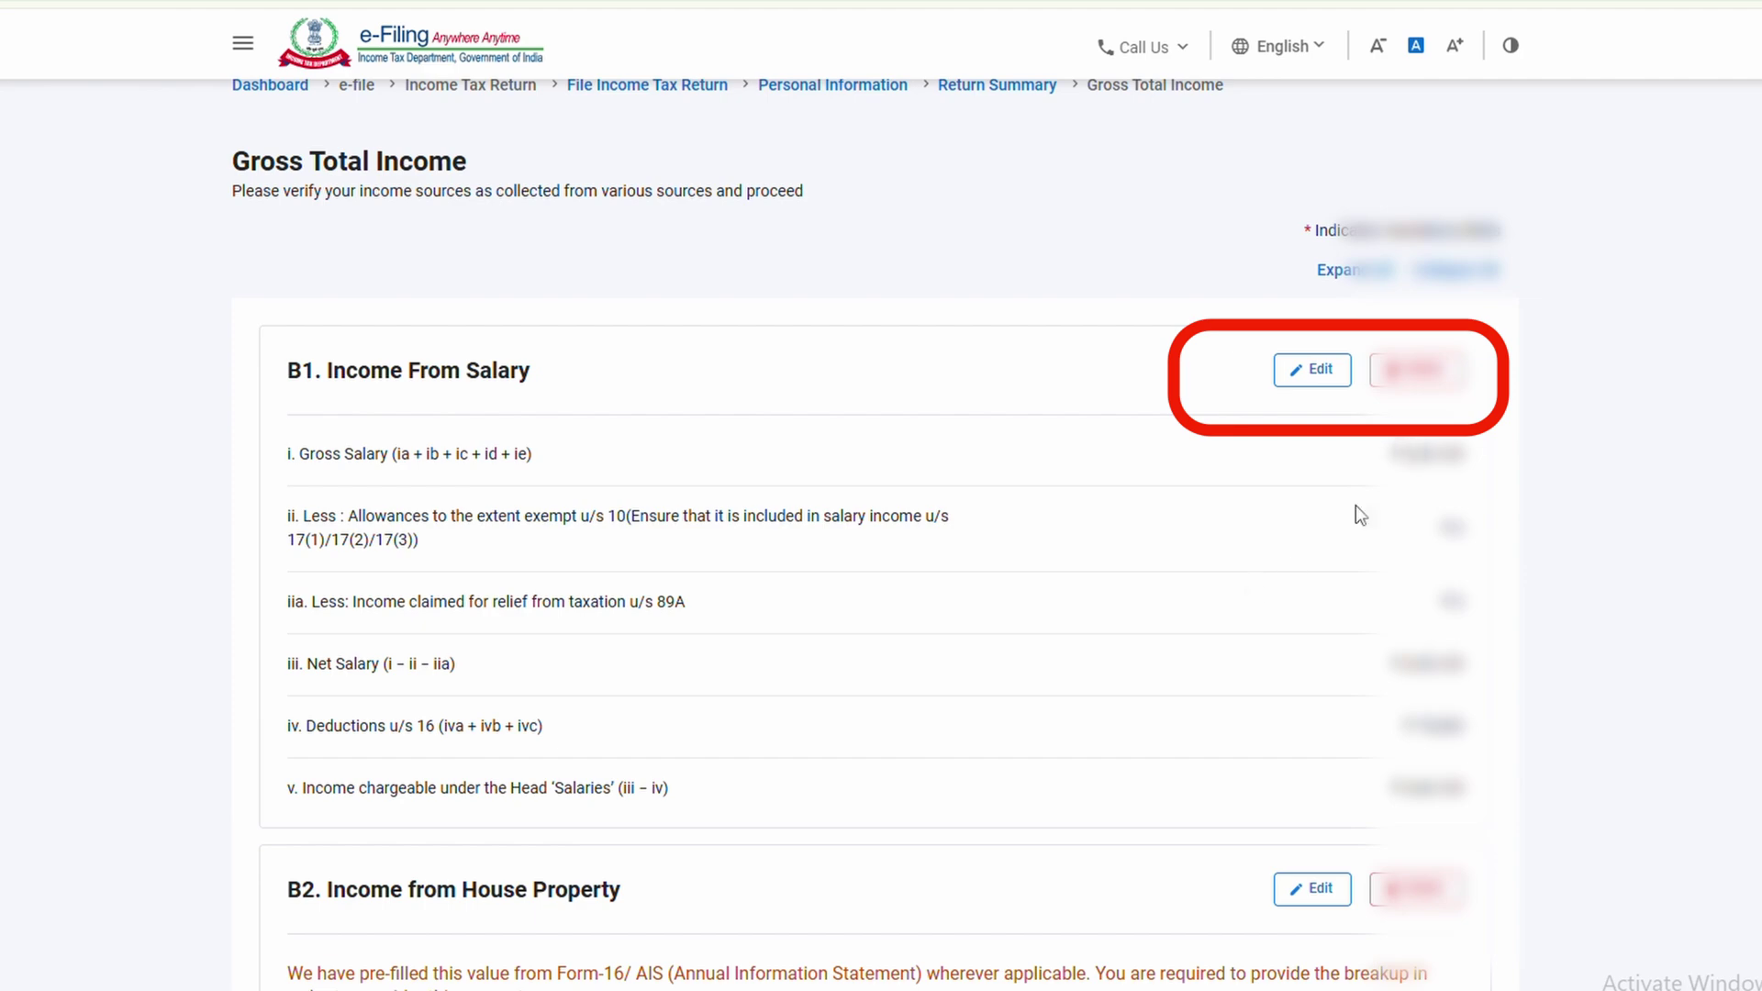
pyautogui.scroll(-10, 1303, 568)
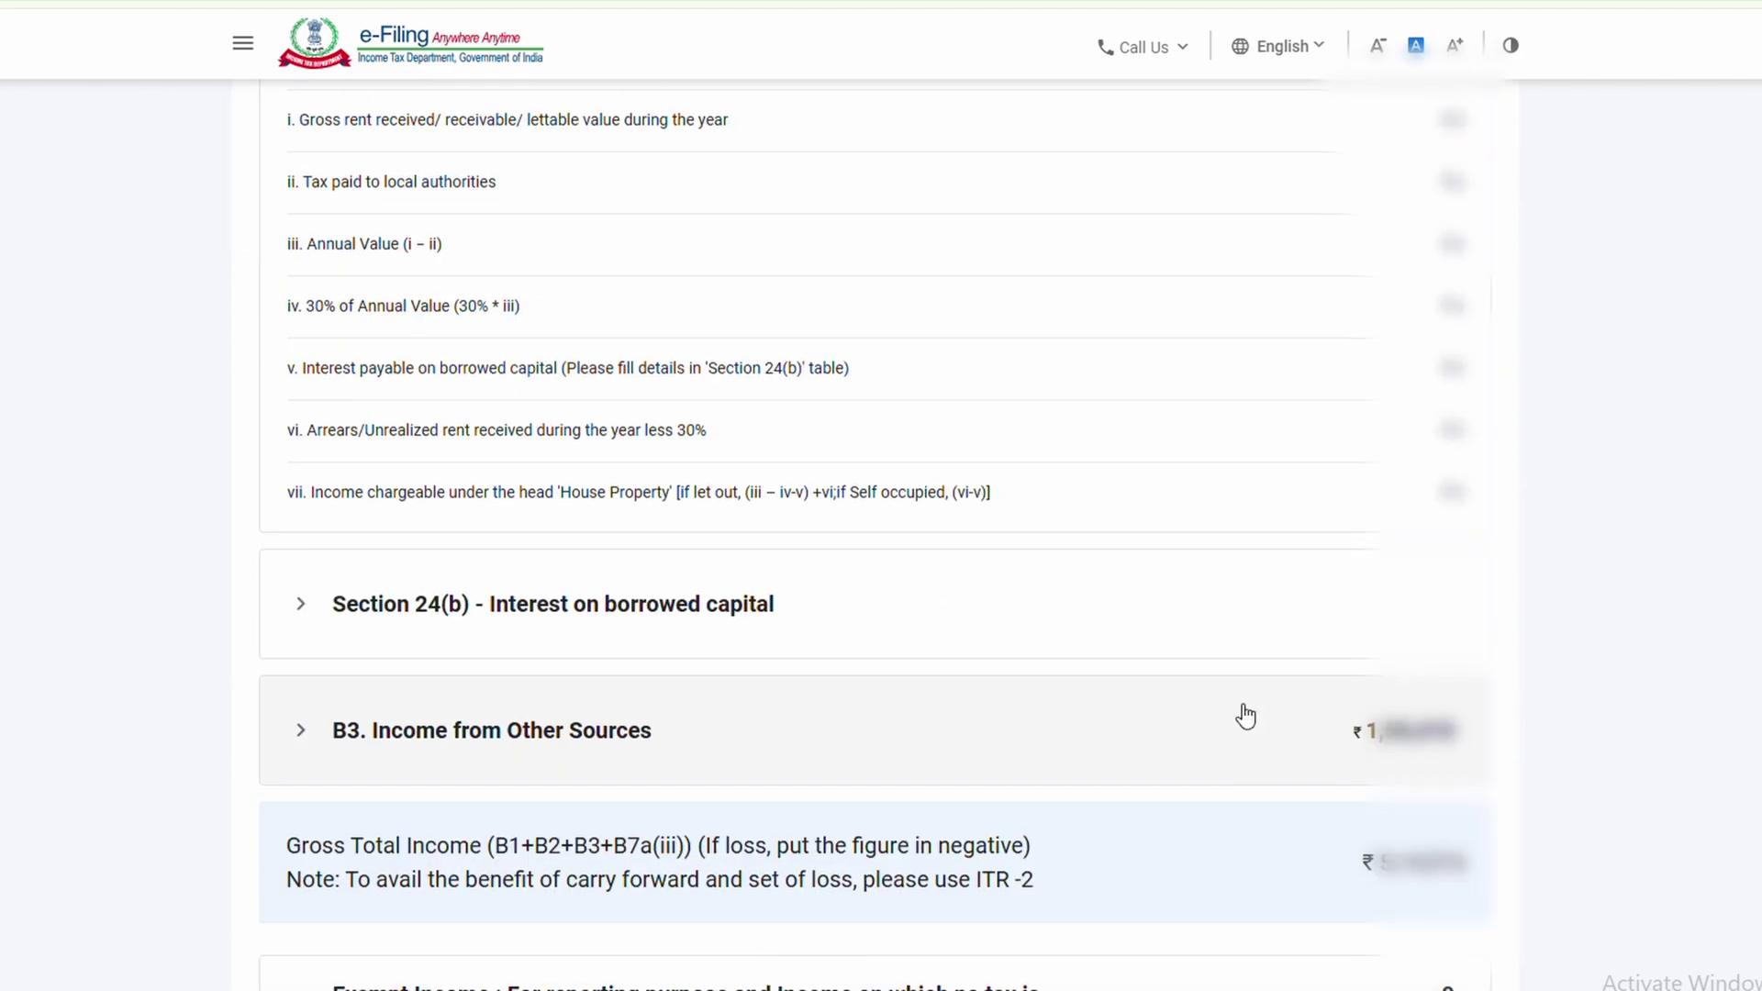
pyautogui.scroll(12, 1245, 715)
pyautogui.click(1309, 398)
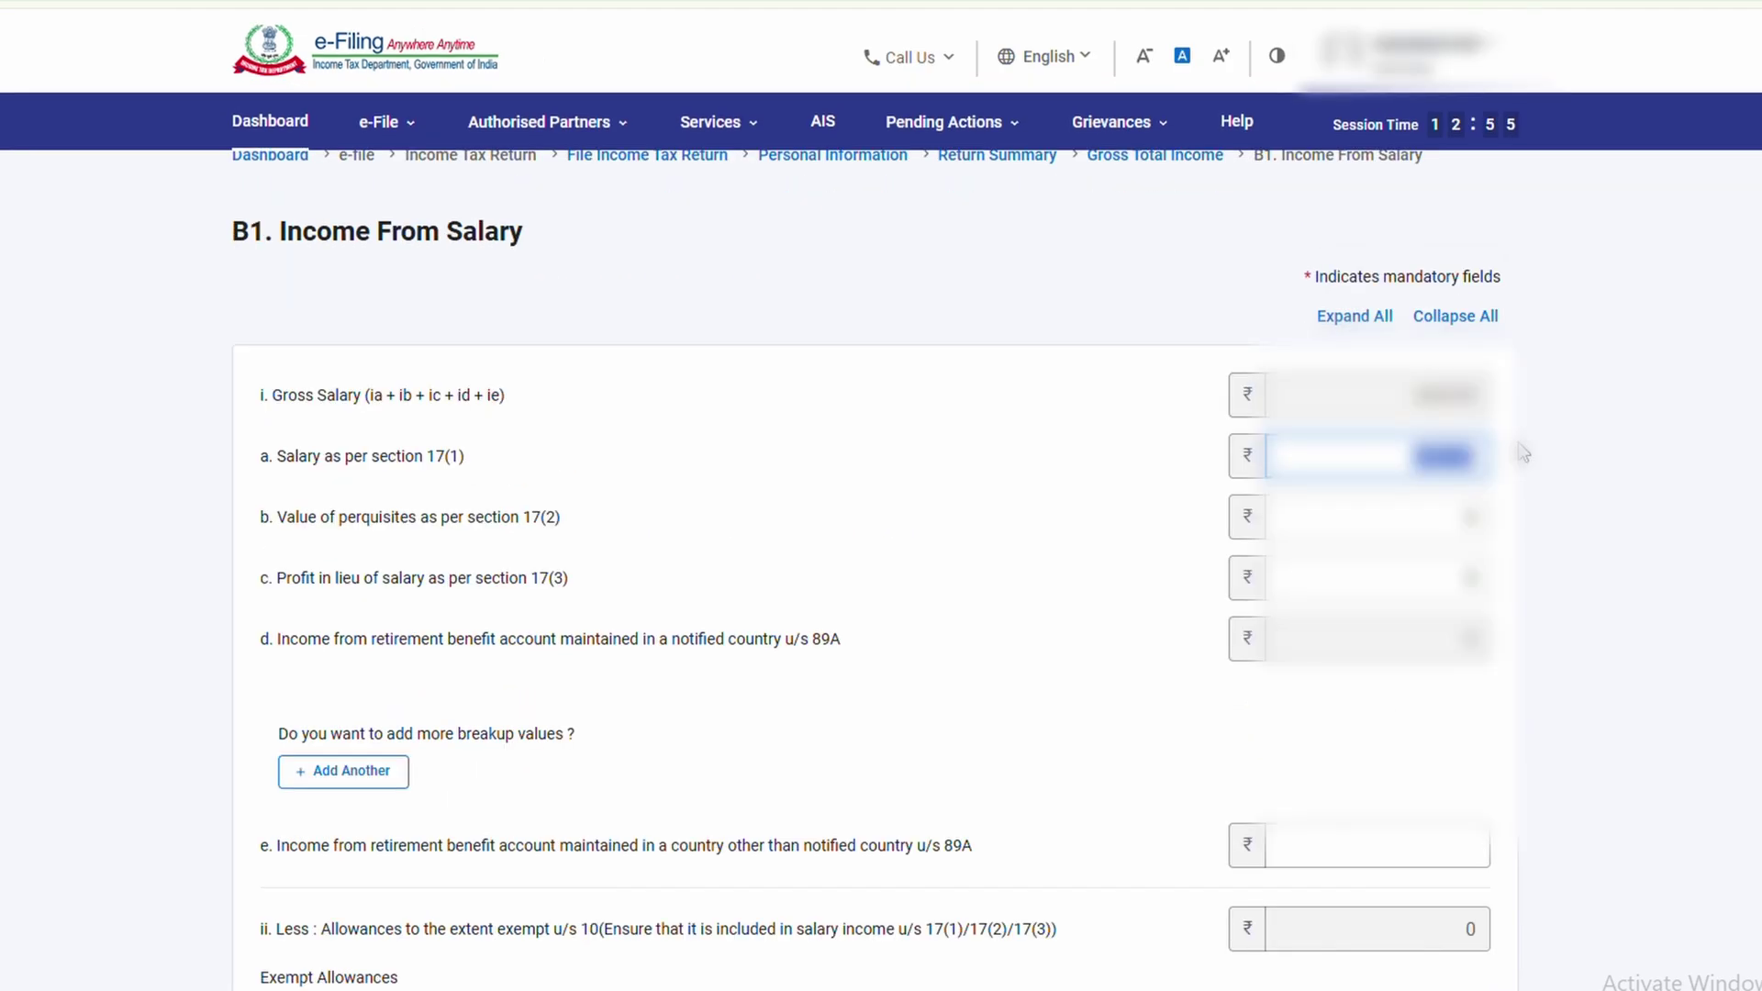
pyautogui.press('BackSpace')
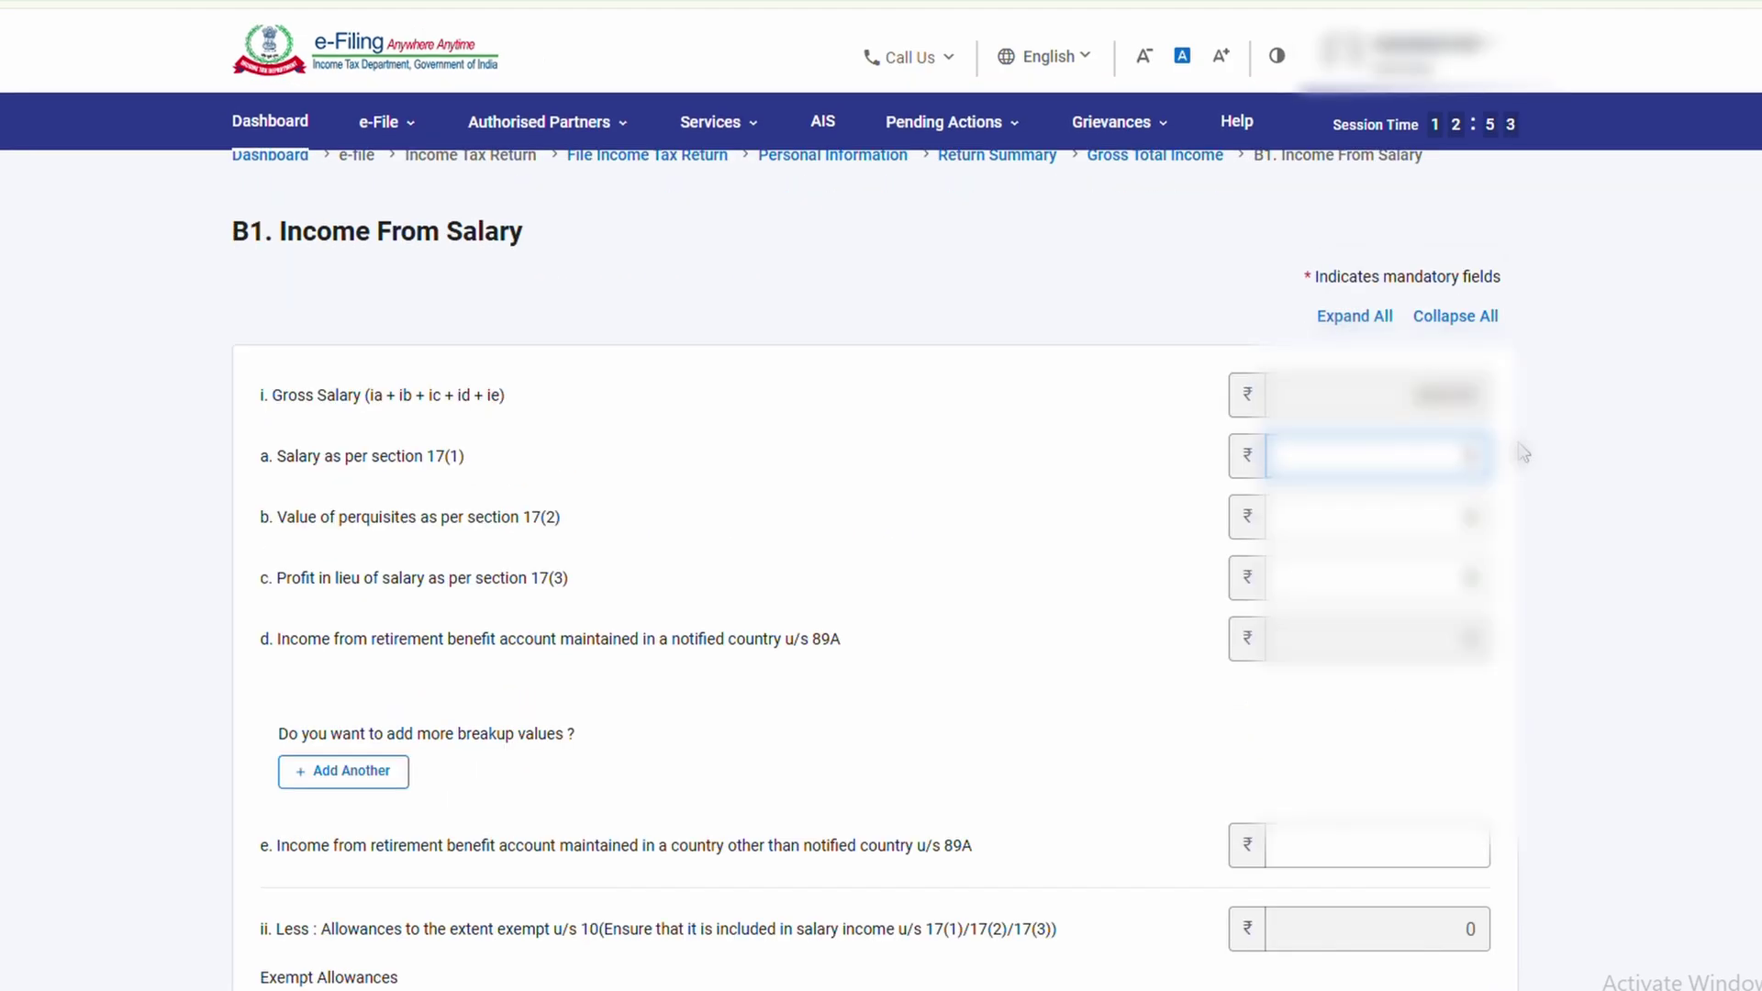
pyautogui.write('50000')
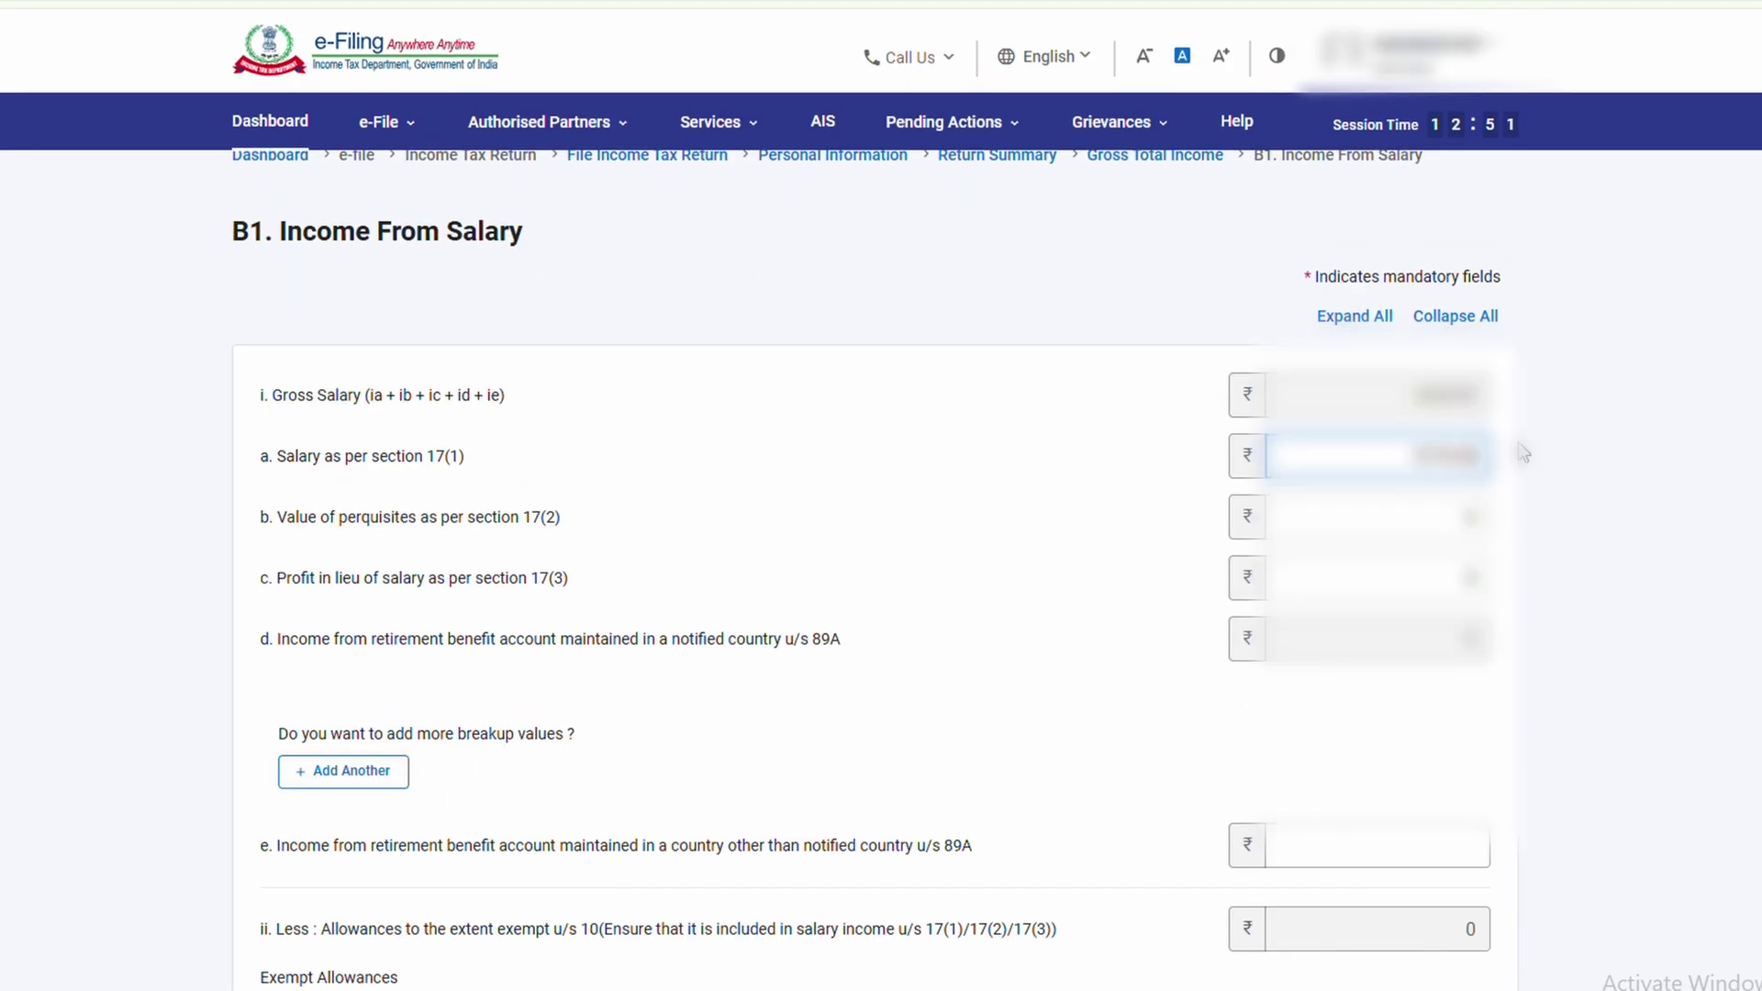
pyautogui.press('Tab')
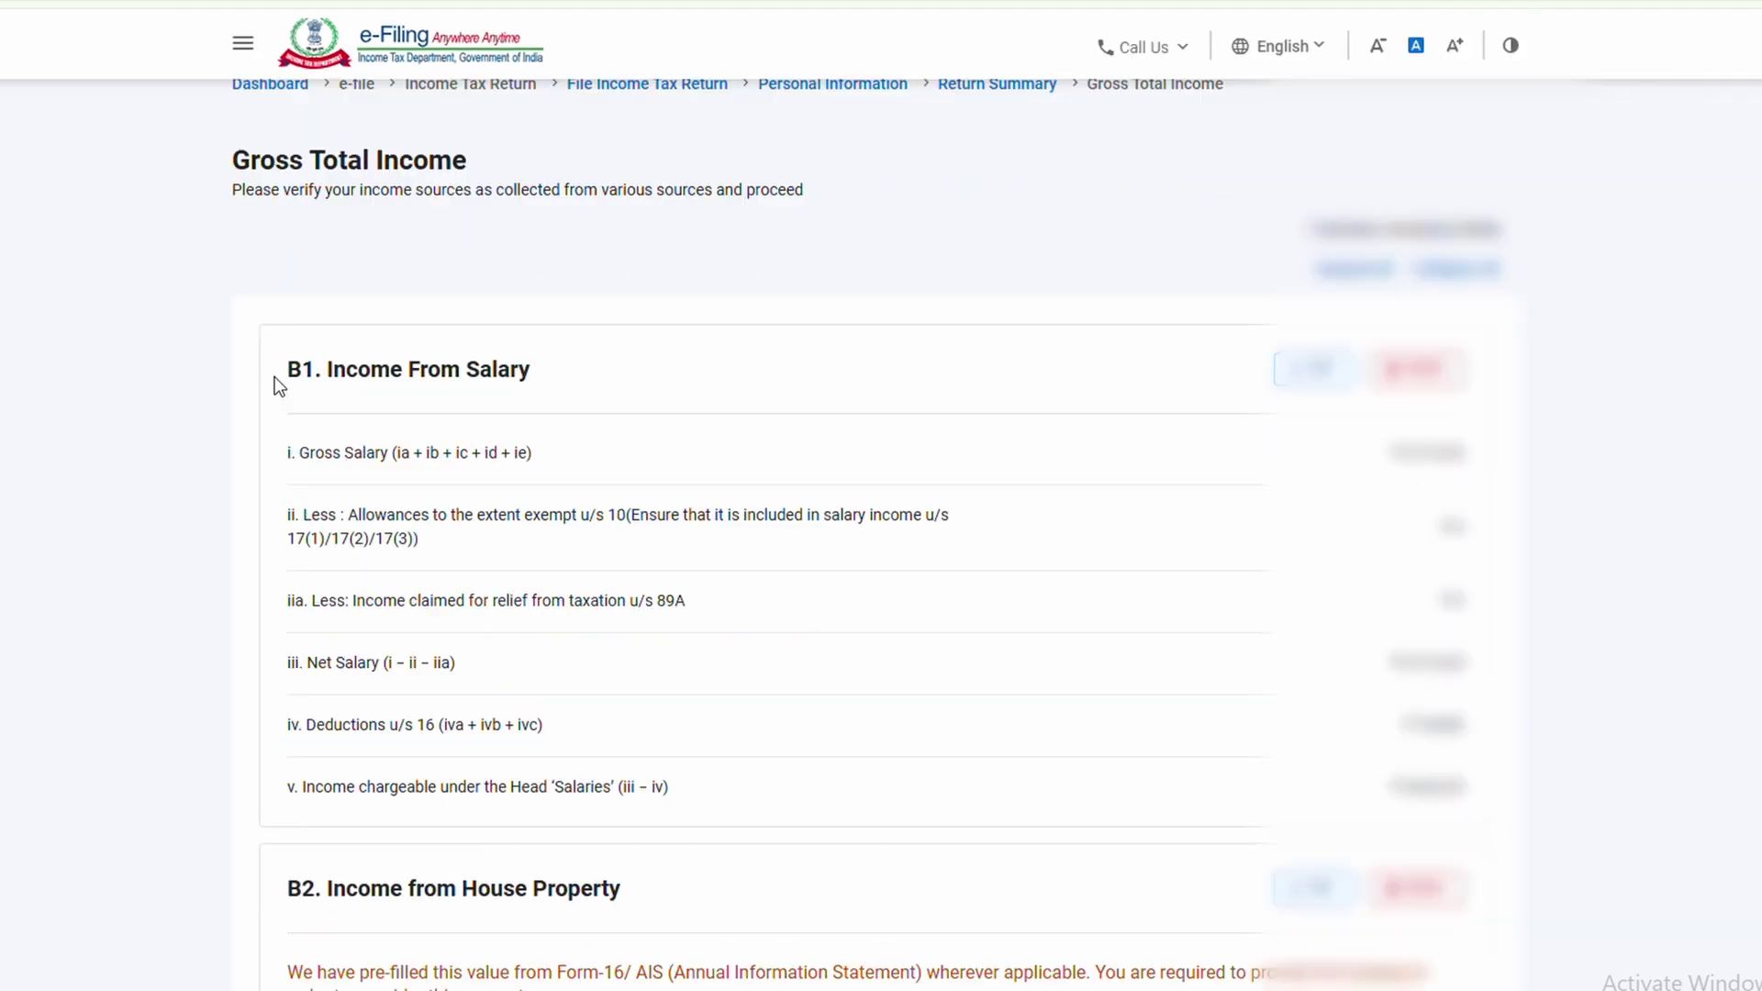
# Review the salary, house property and other sources details, then confirm Gross Total Income
pyautogui.moveTo(276, 376); pyautogui.dragTo(487, 377)
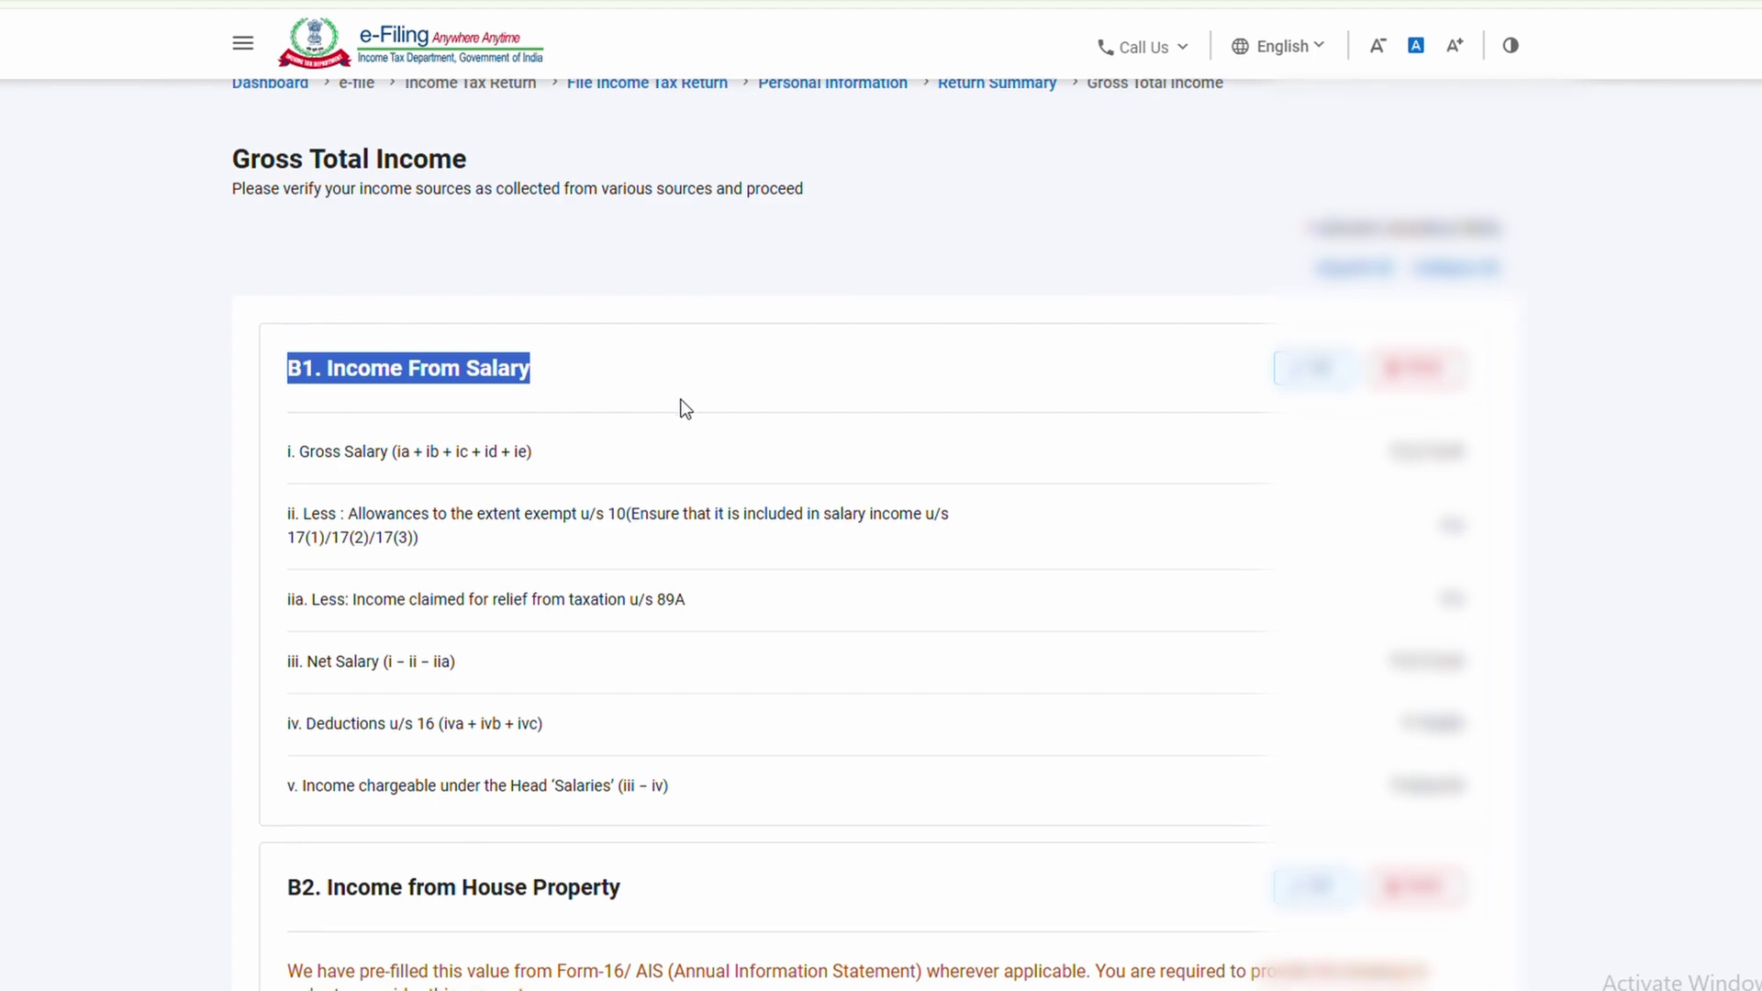
pyautogui.scroll(-6, 681, 410)
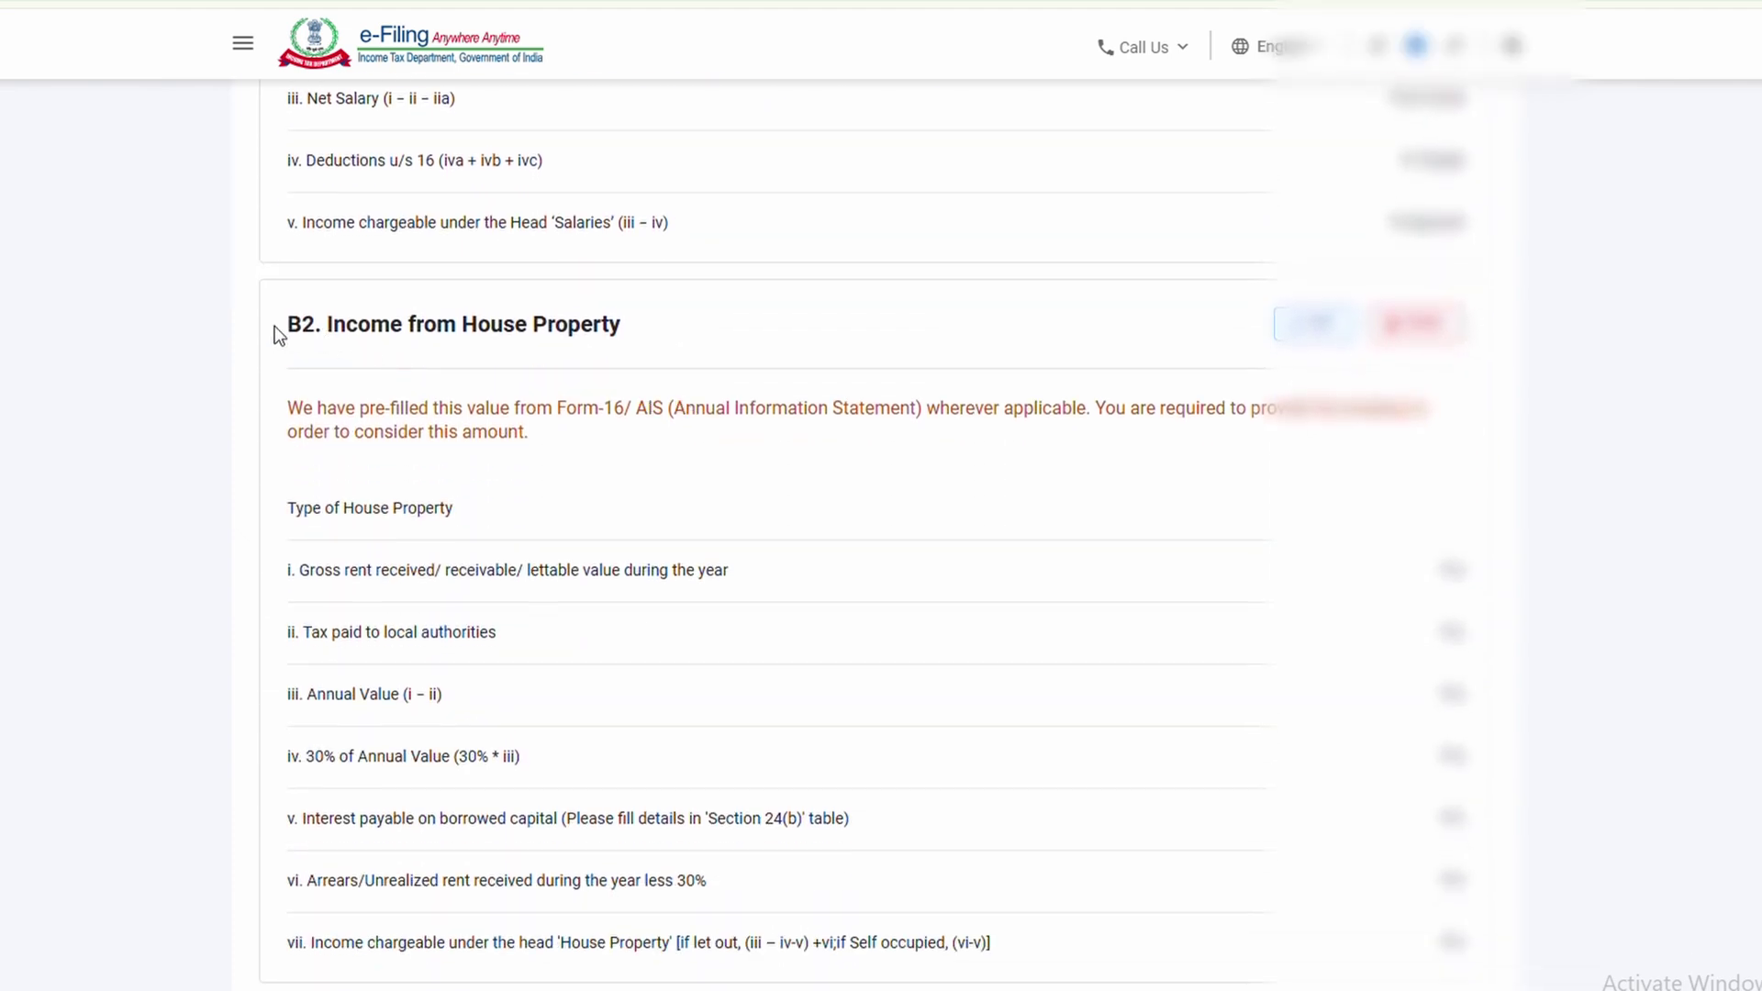
pyautogui.moveTo(273, 326); pyautogui.dragTo(649, 327)
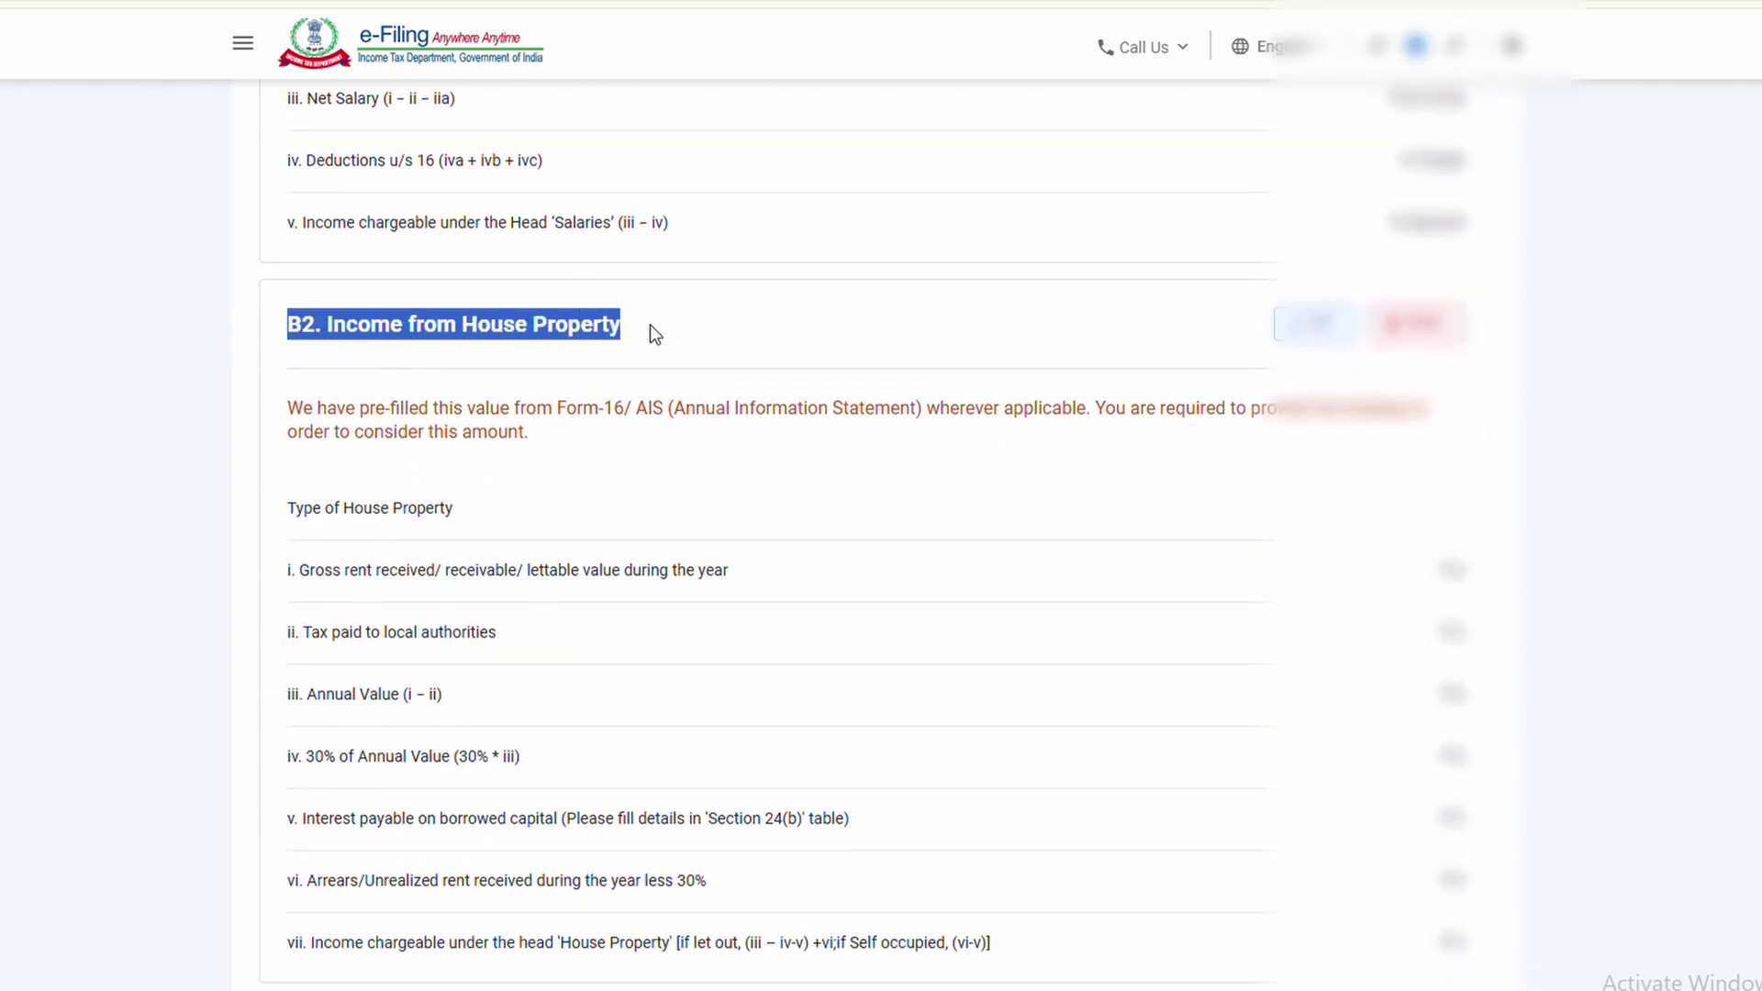
pyautogui.scroll(-9, 654, 328)
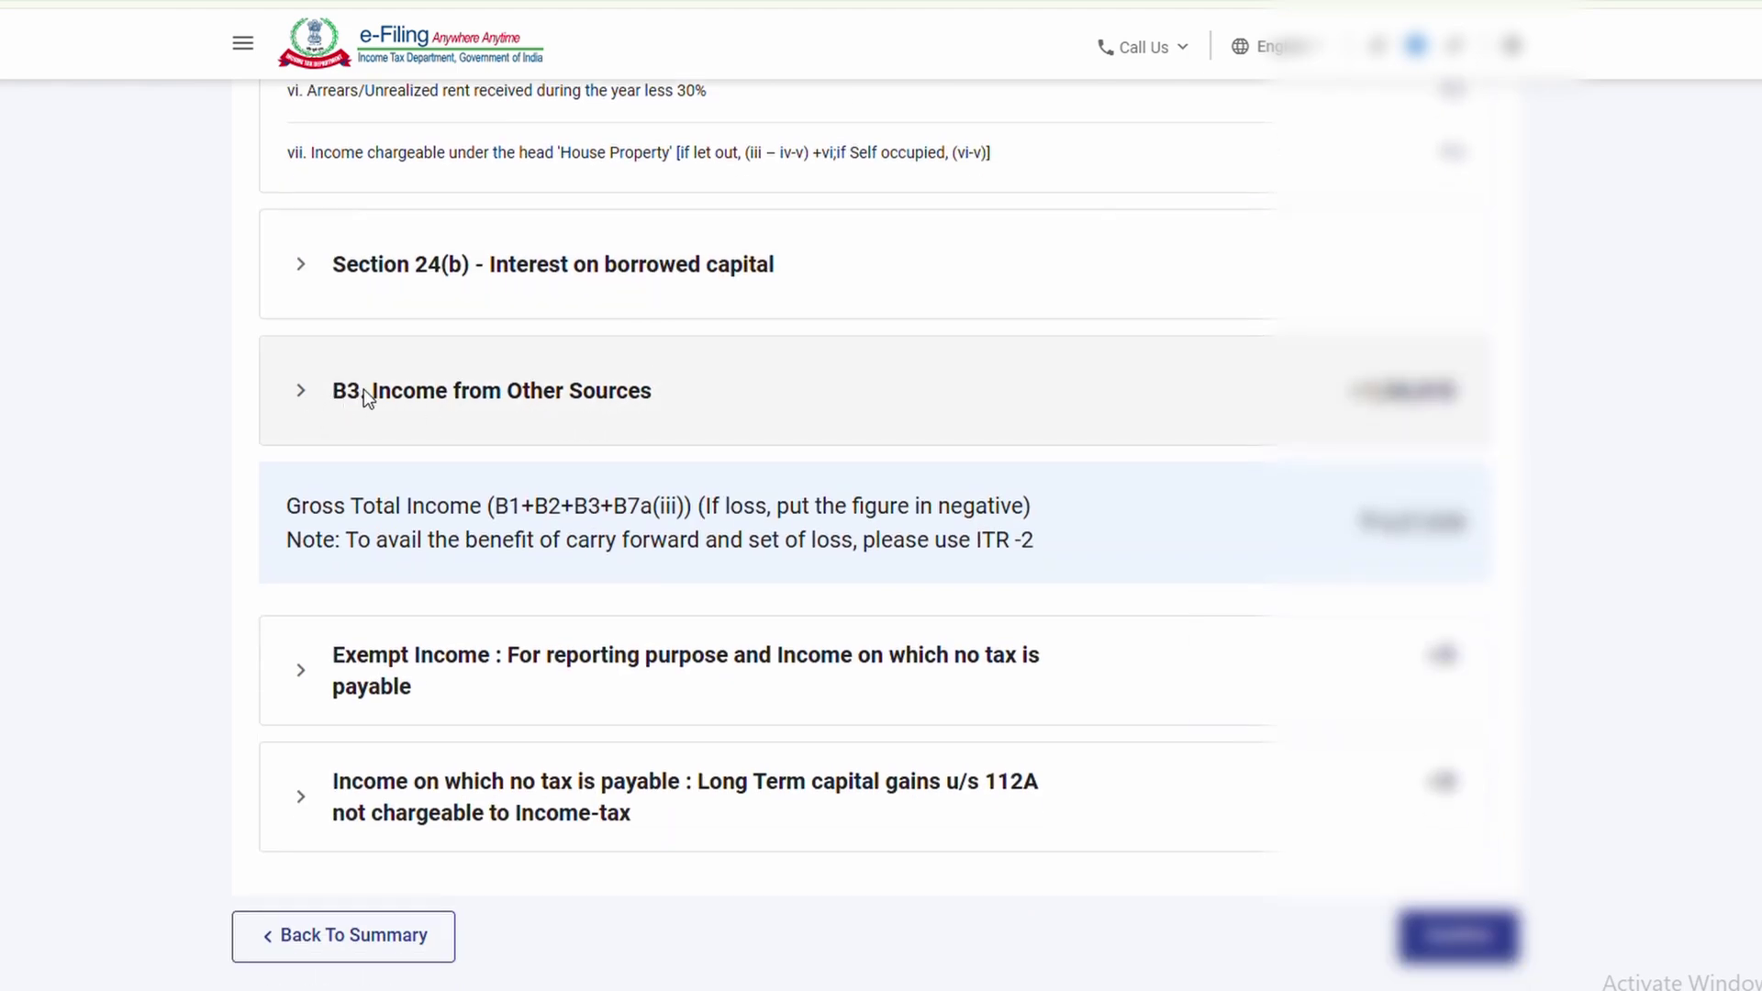
pyautogui.click(304, 395)
pyautogui.scroll(-1, 539, 362)
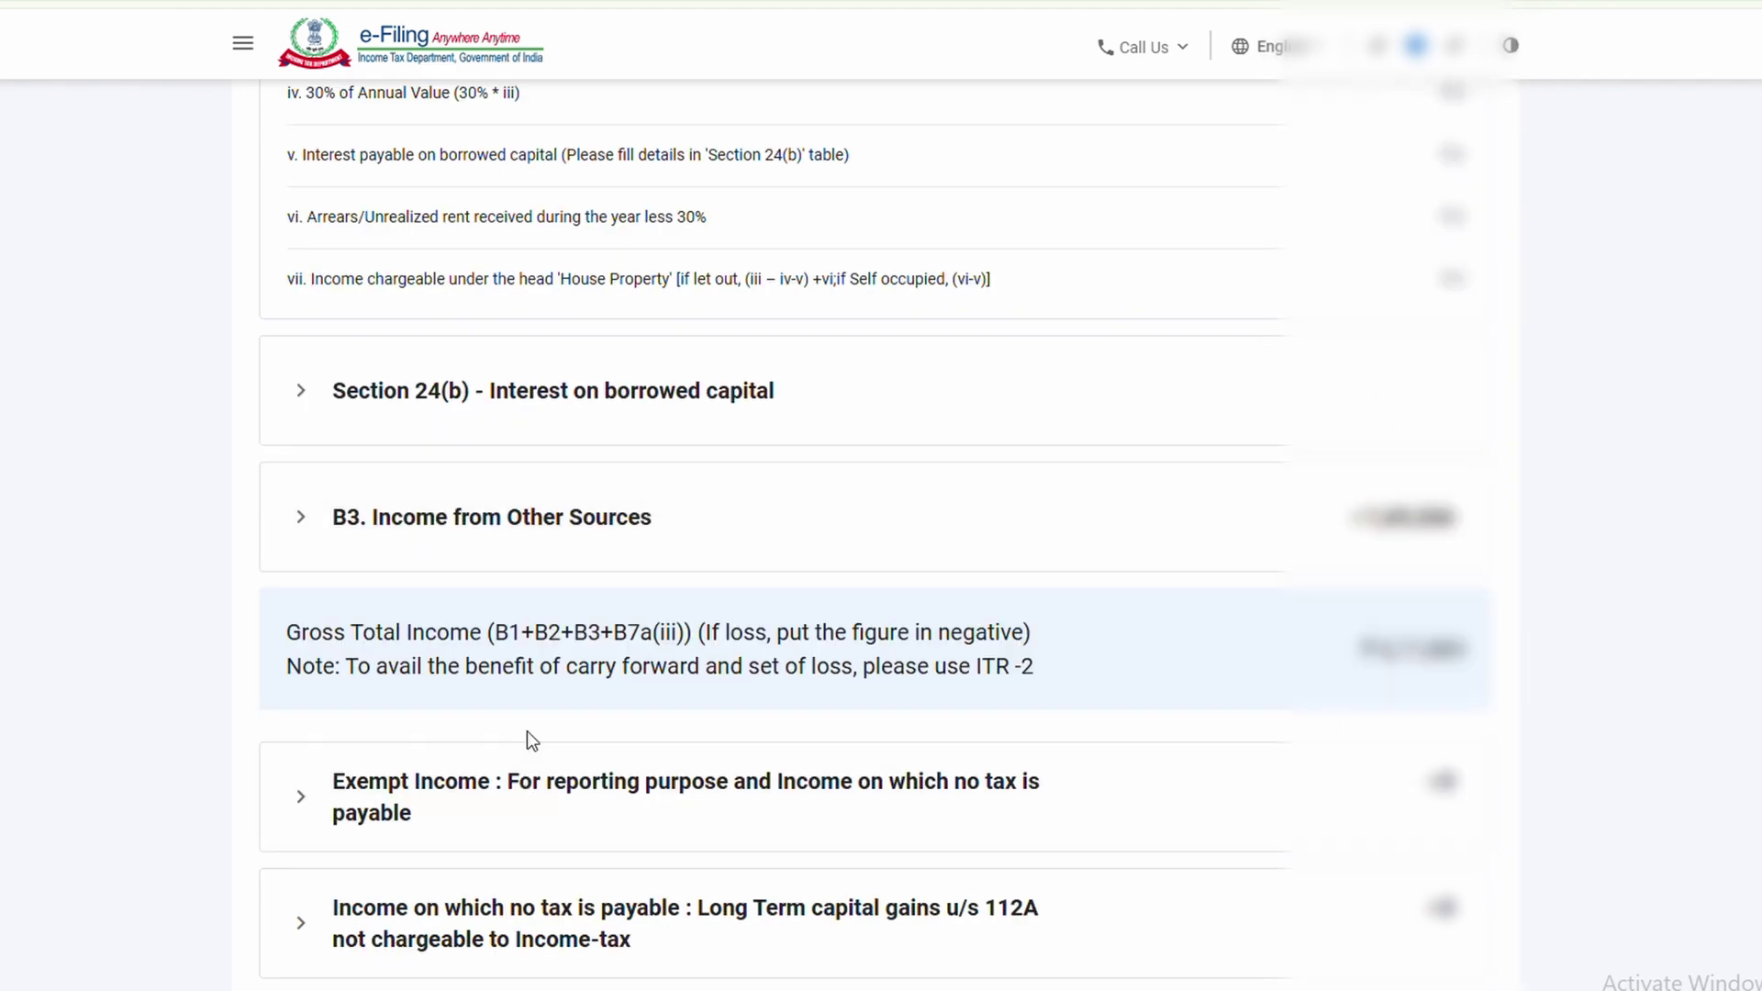
pyautogui.scroll(-3, 1431, 679)
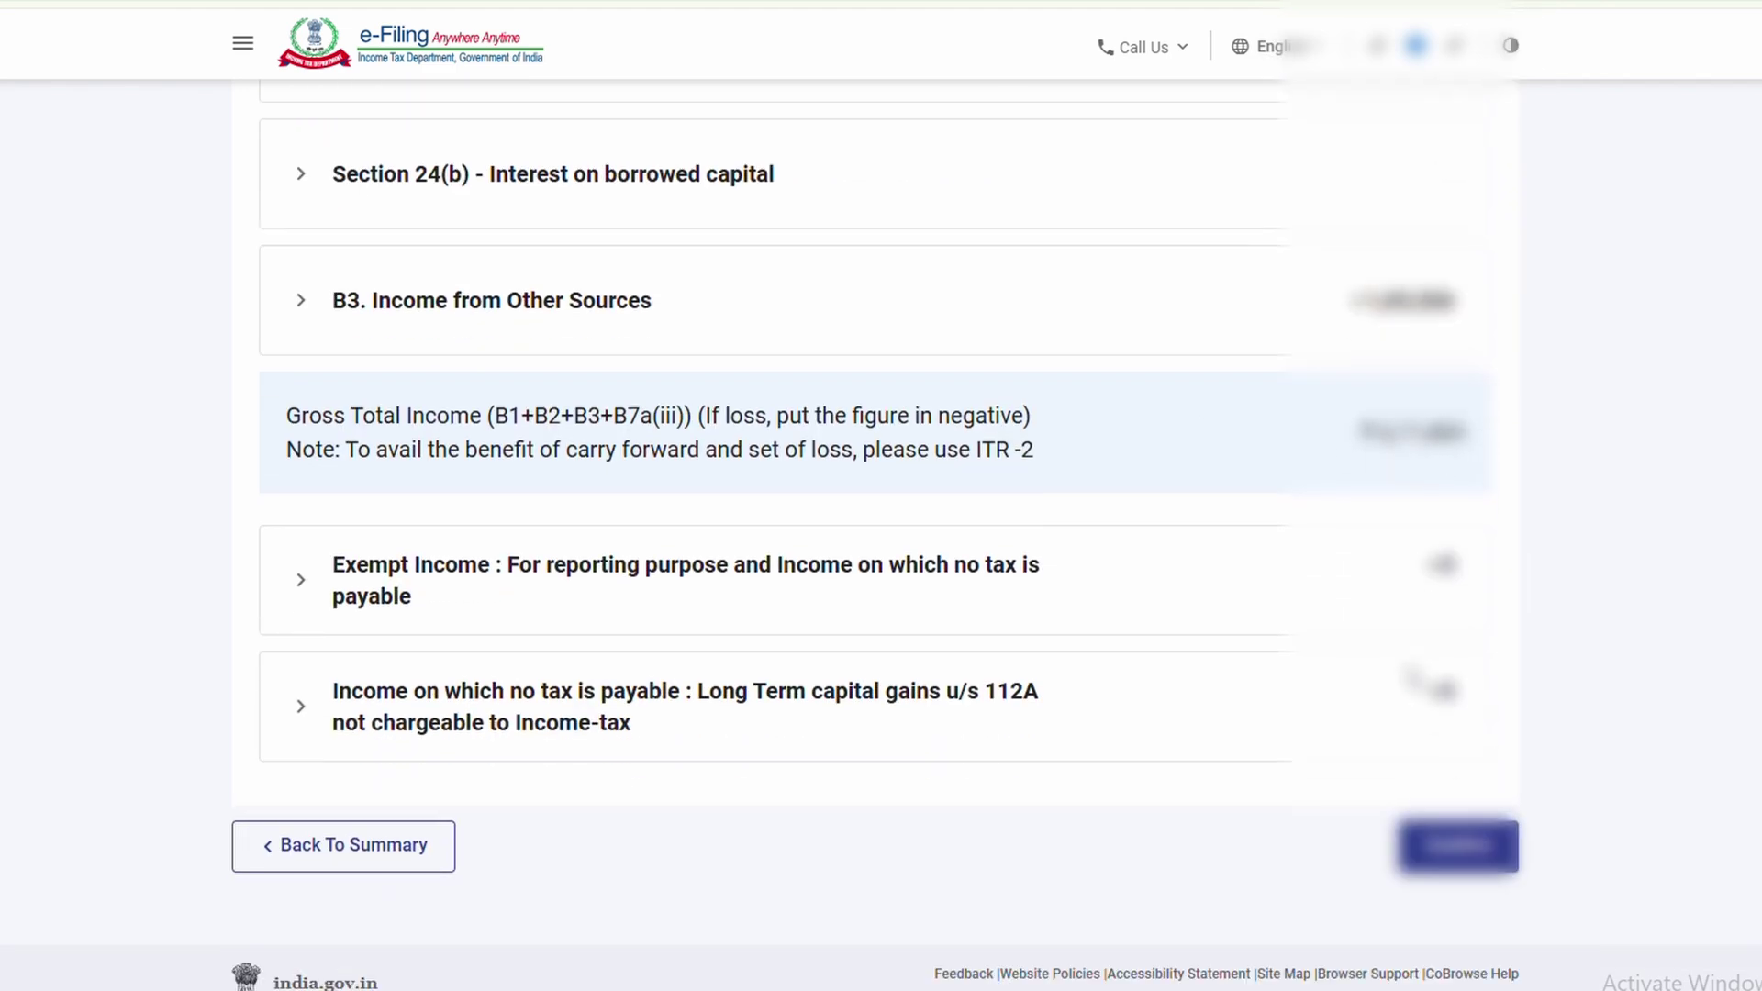
pyautogui.click(1454, 846)
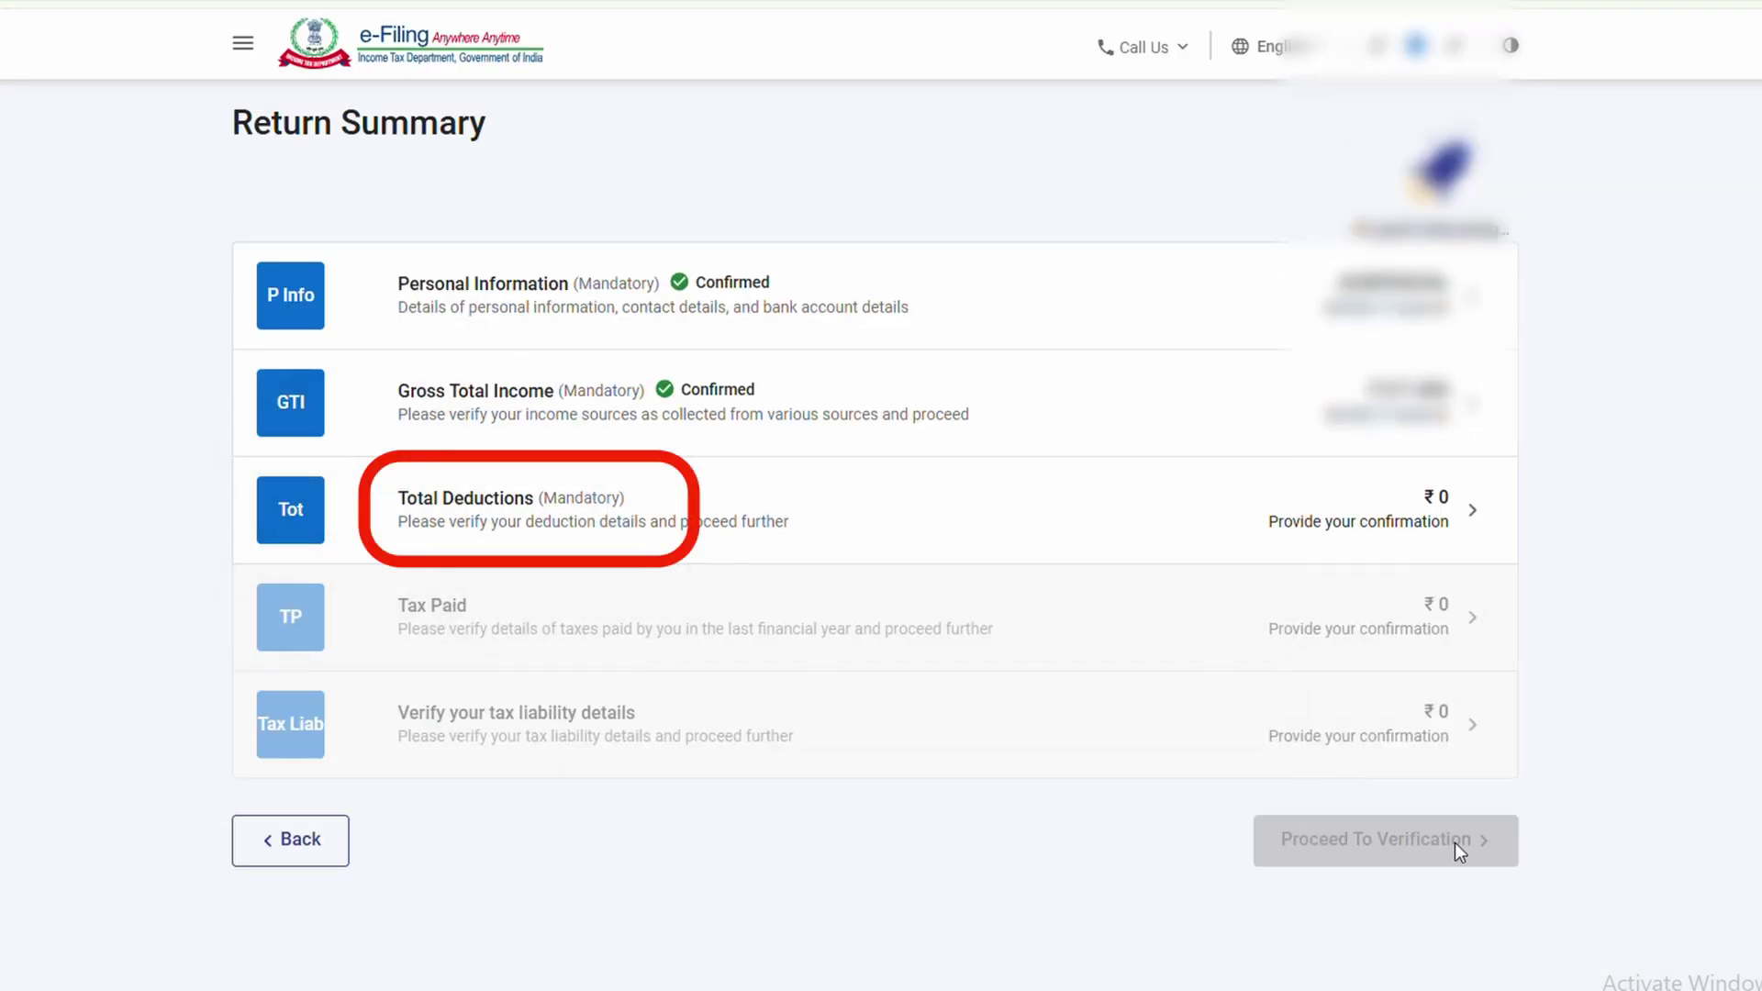
# Review and confirm Total Deductions
pyautogui.click(1318, 521)
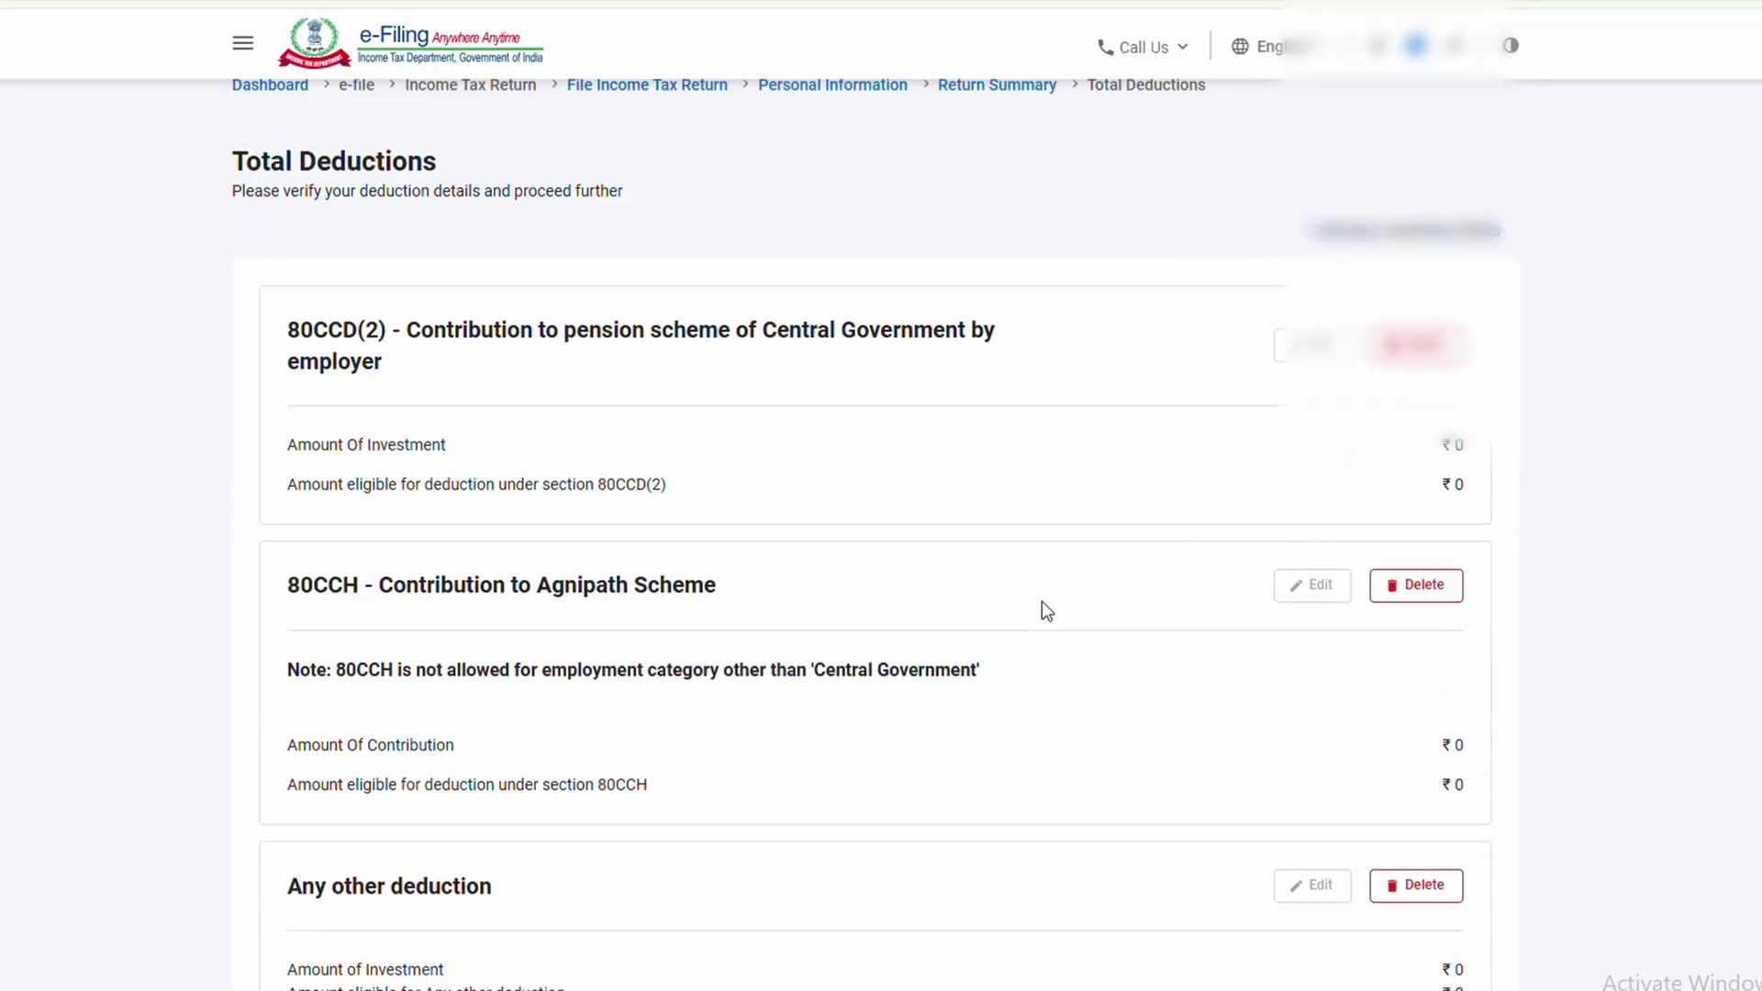
pyautogui.scroll(-5, 1044, 602)
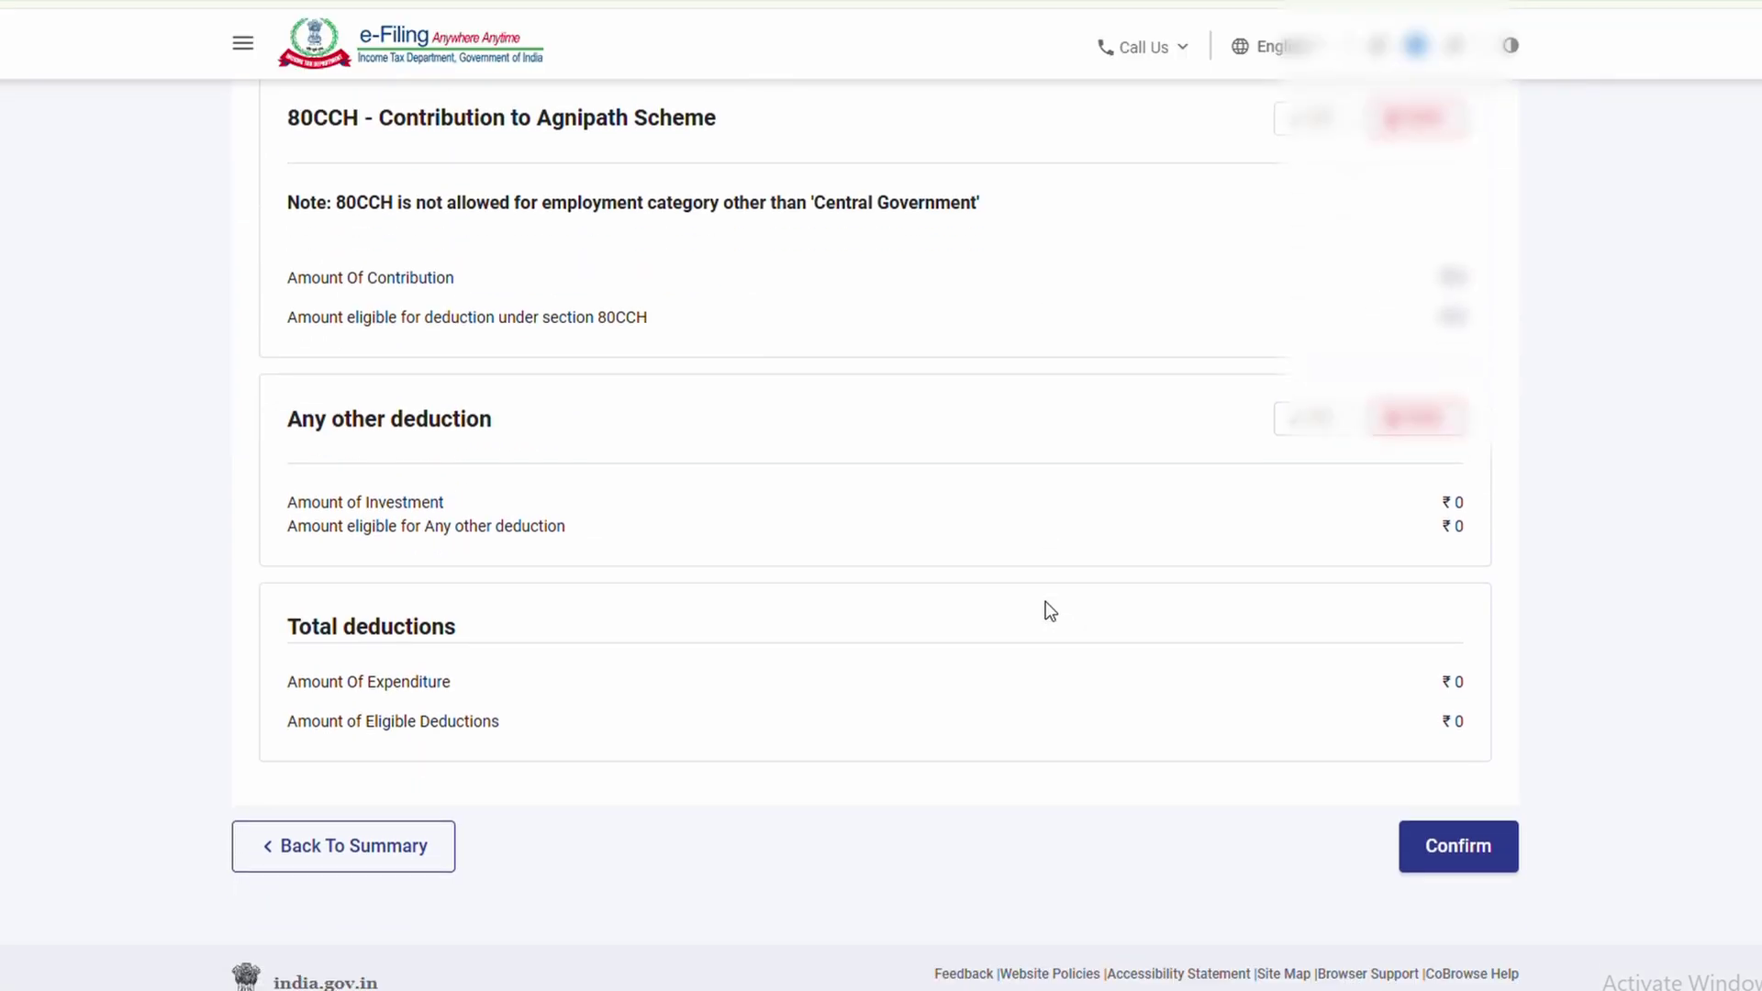
pyautogui.click(1453, 851)
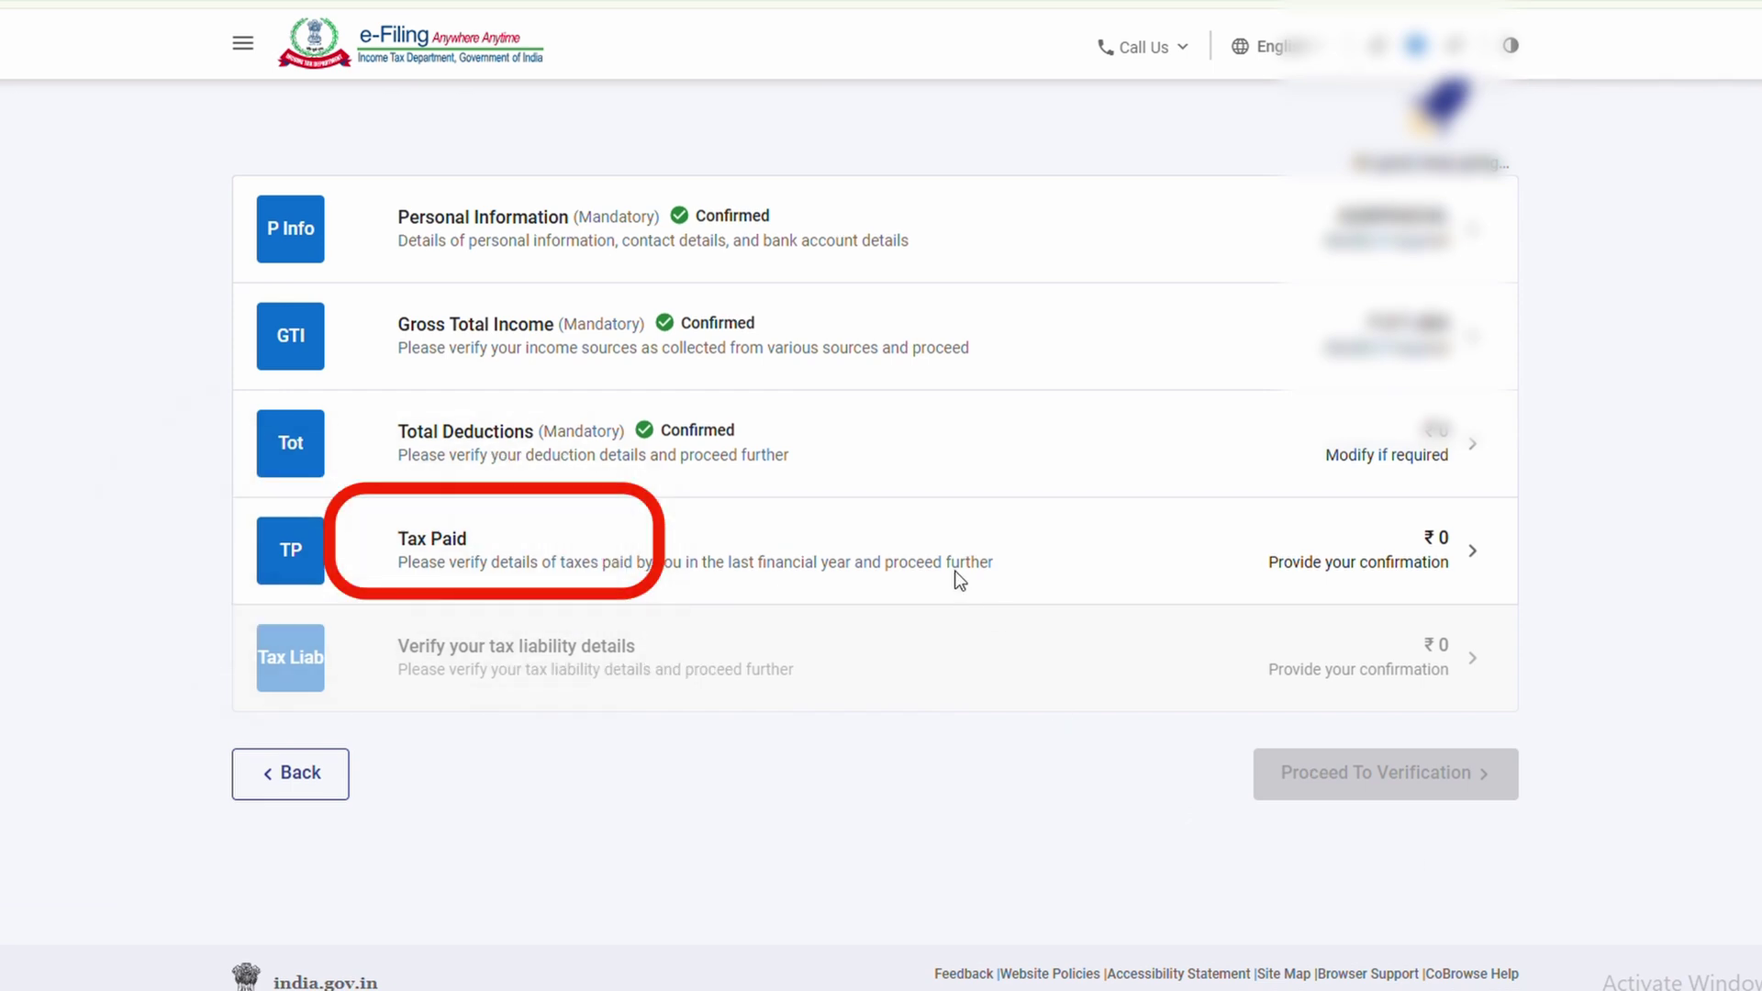
# Review and confirm the Tax Paid details
pyautogui.click(1395, 566)
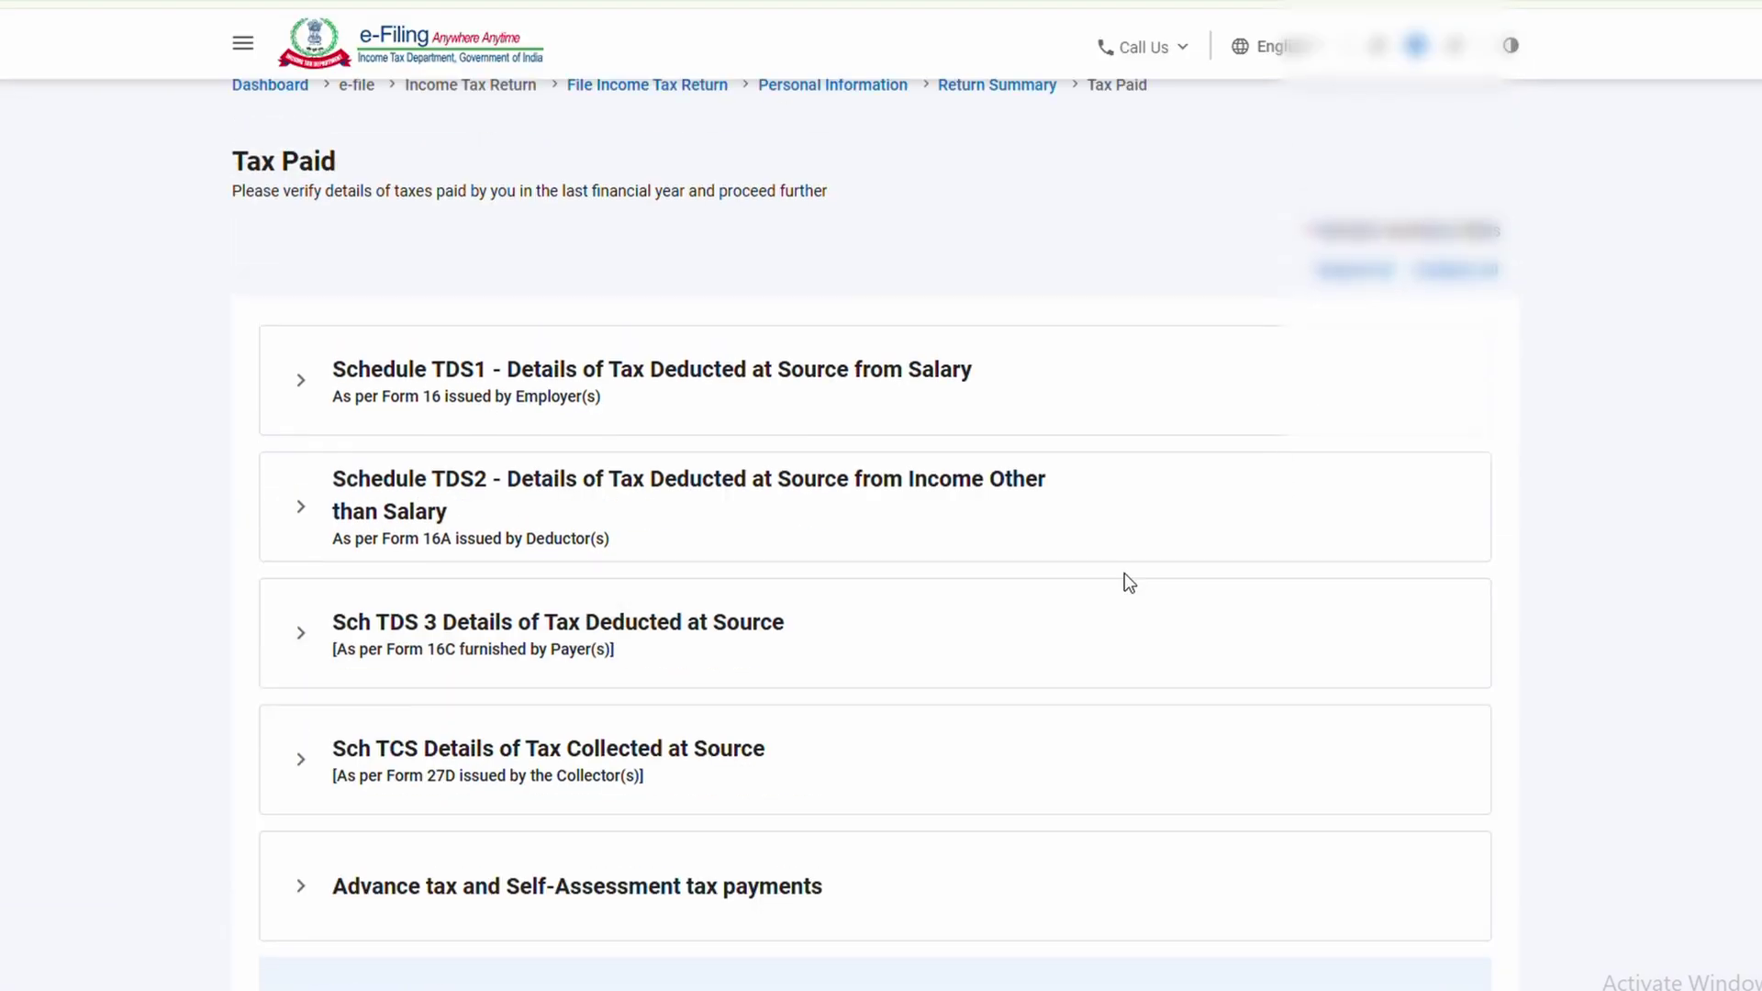
pyautogui.scroll(-2, 1125, 574)
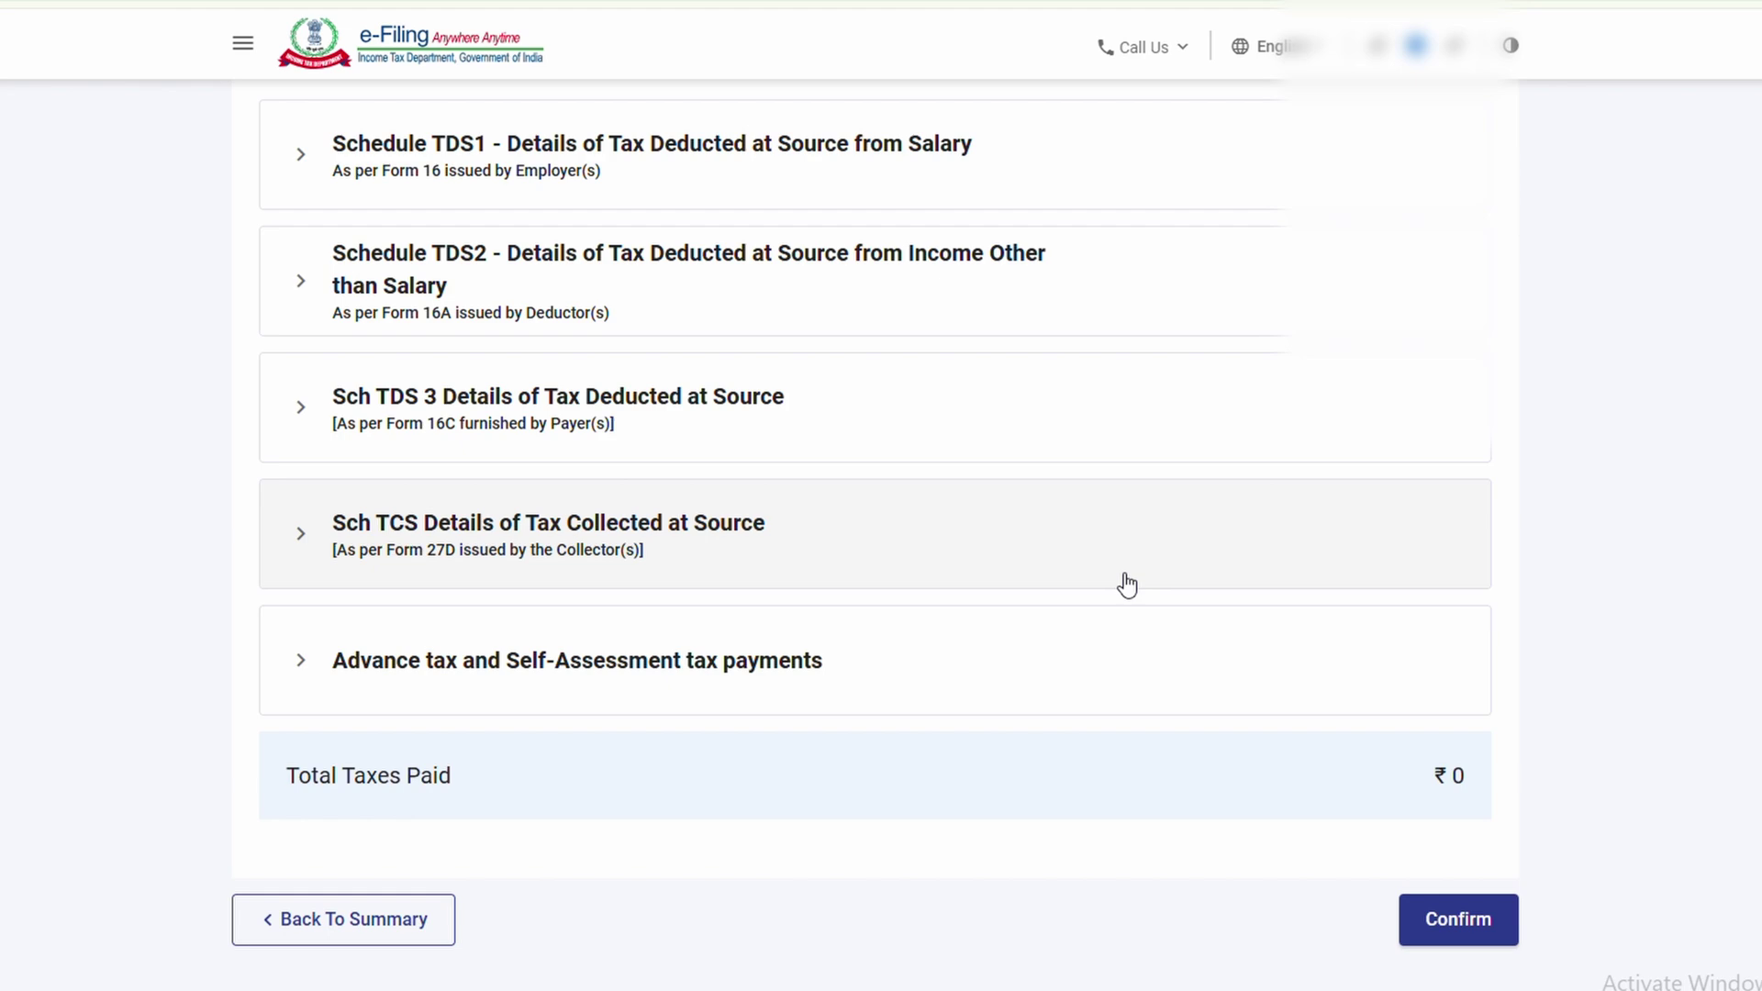
pyautogui.scroll(-1, 1129, 582)
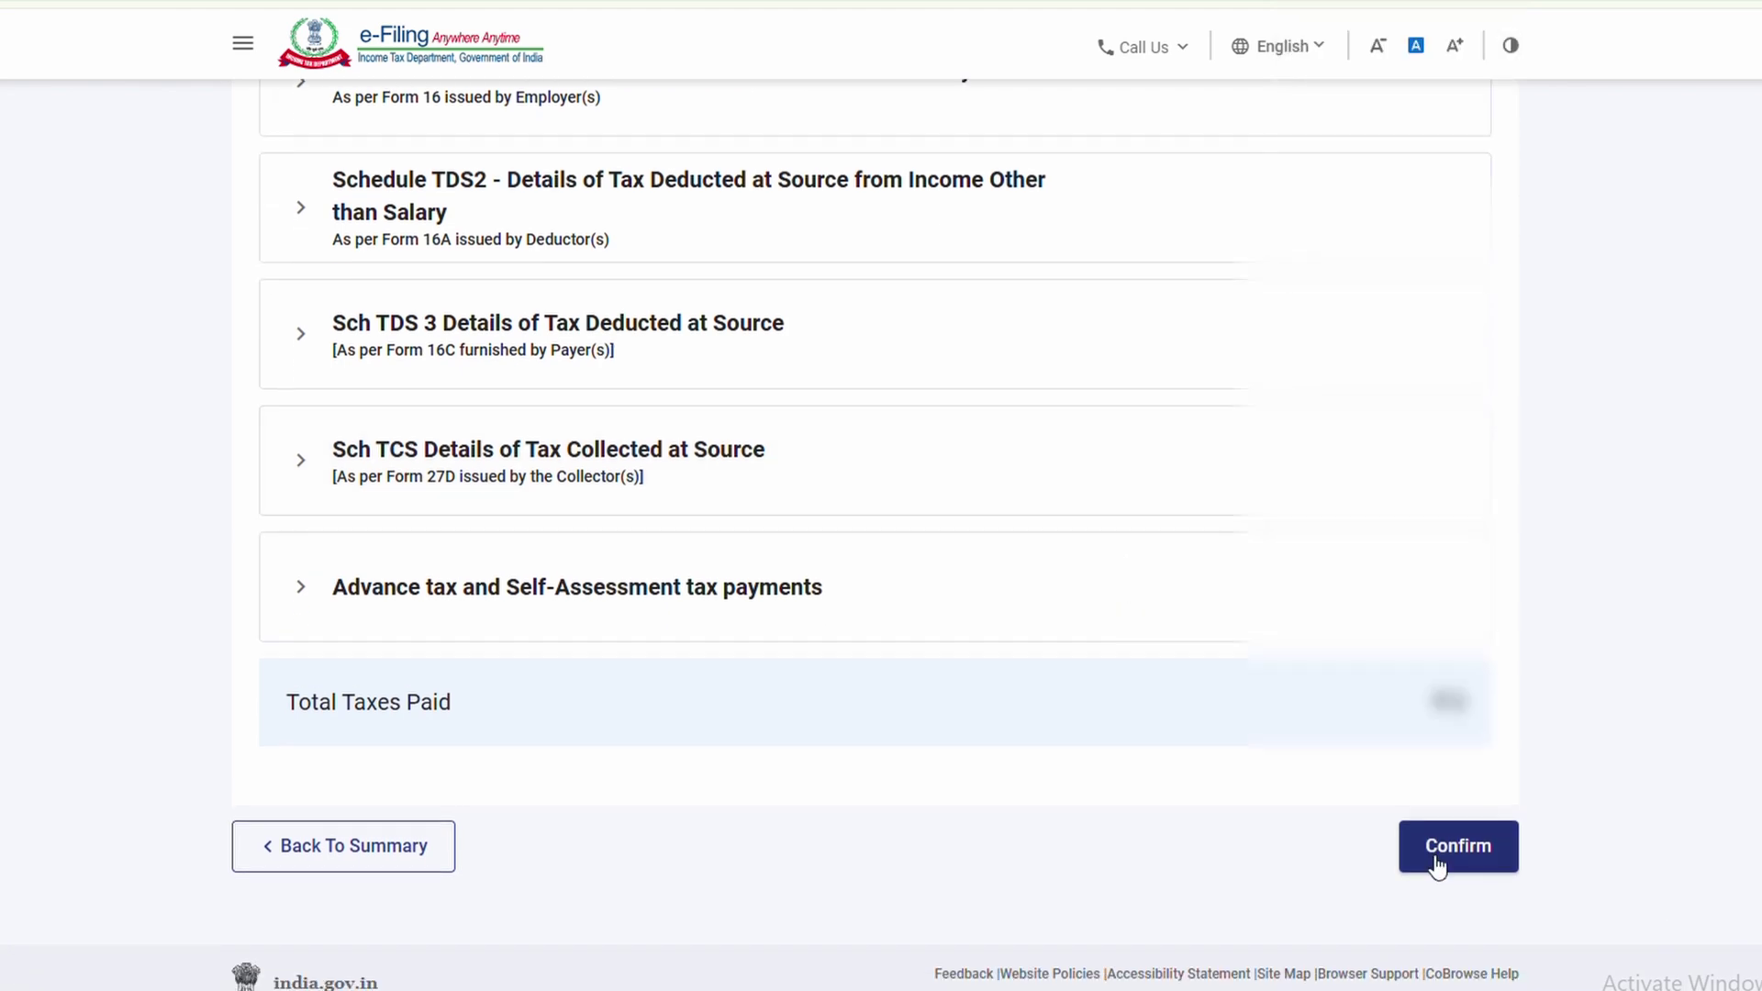
pyautogui.click(1448, 857)
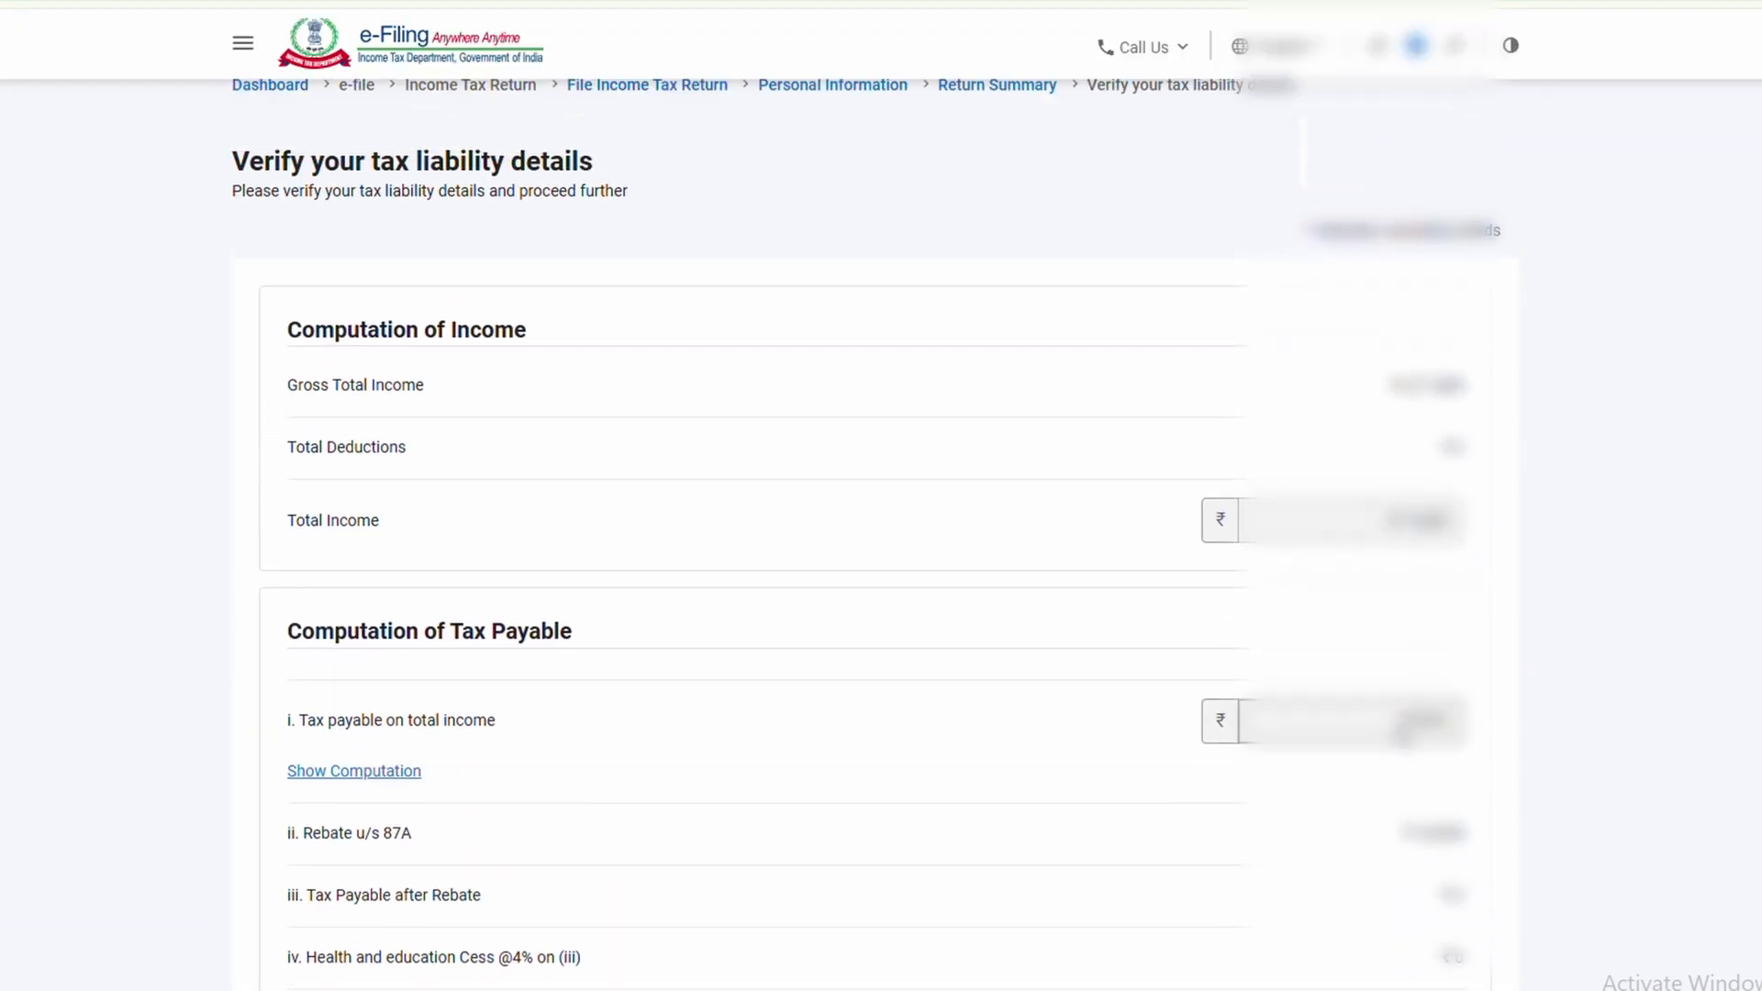
# Review the Computation of Income and confirm the tax liability details showing ₹ 0 payable
pyautogui.moveTo(288, 330); pyautogui.dragTo(521, 334)
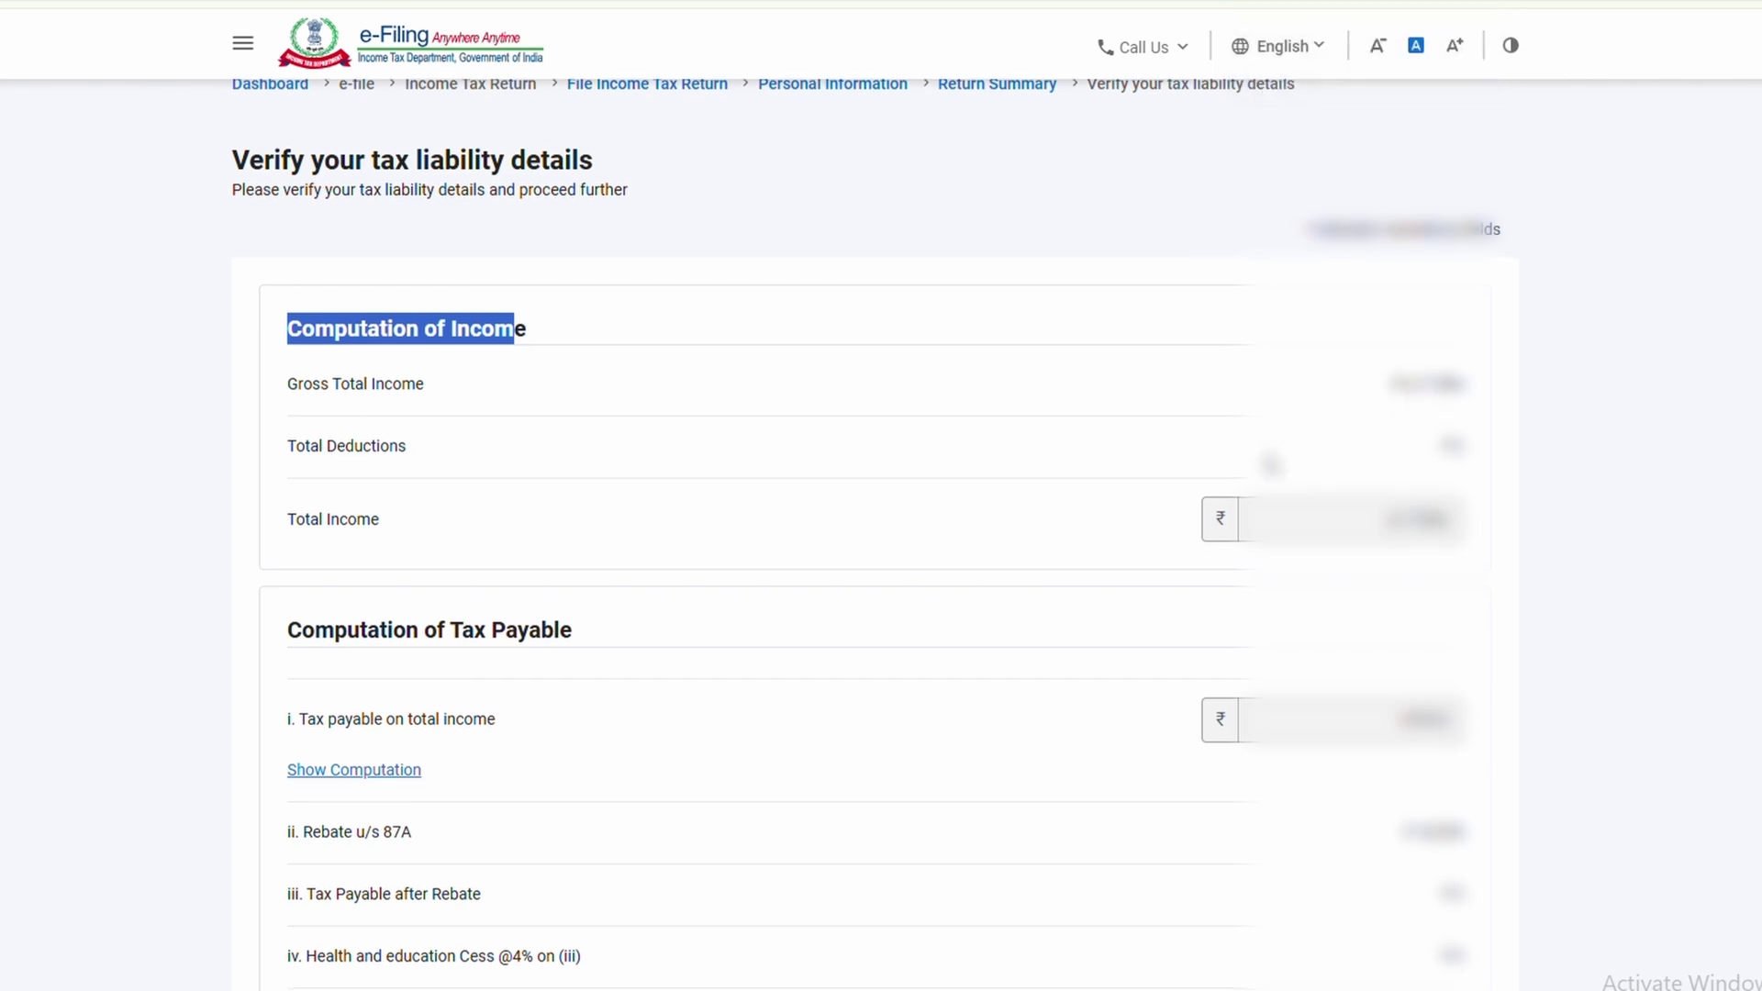
pyautogui.scroll(-2, 1270, 465)
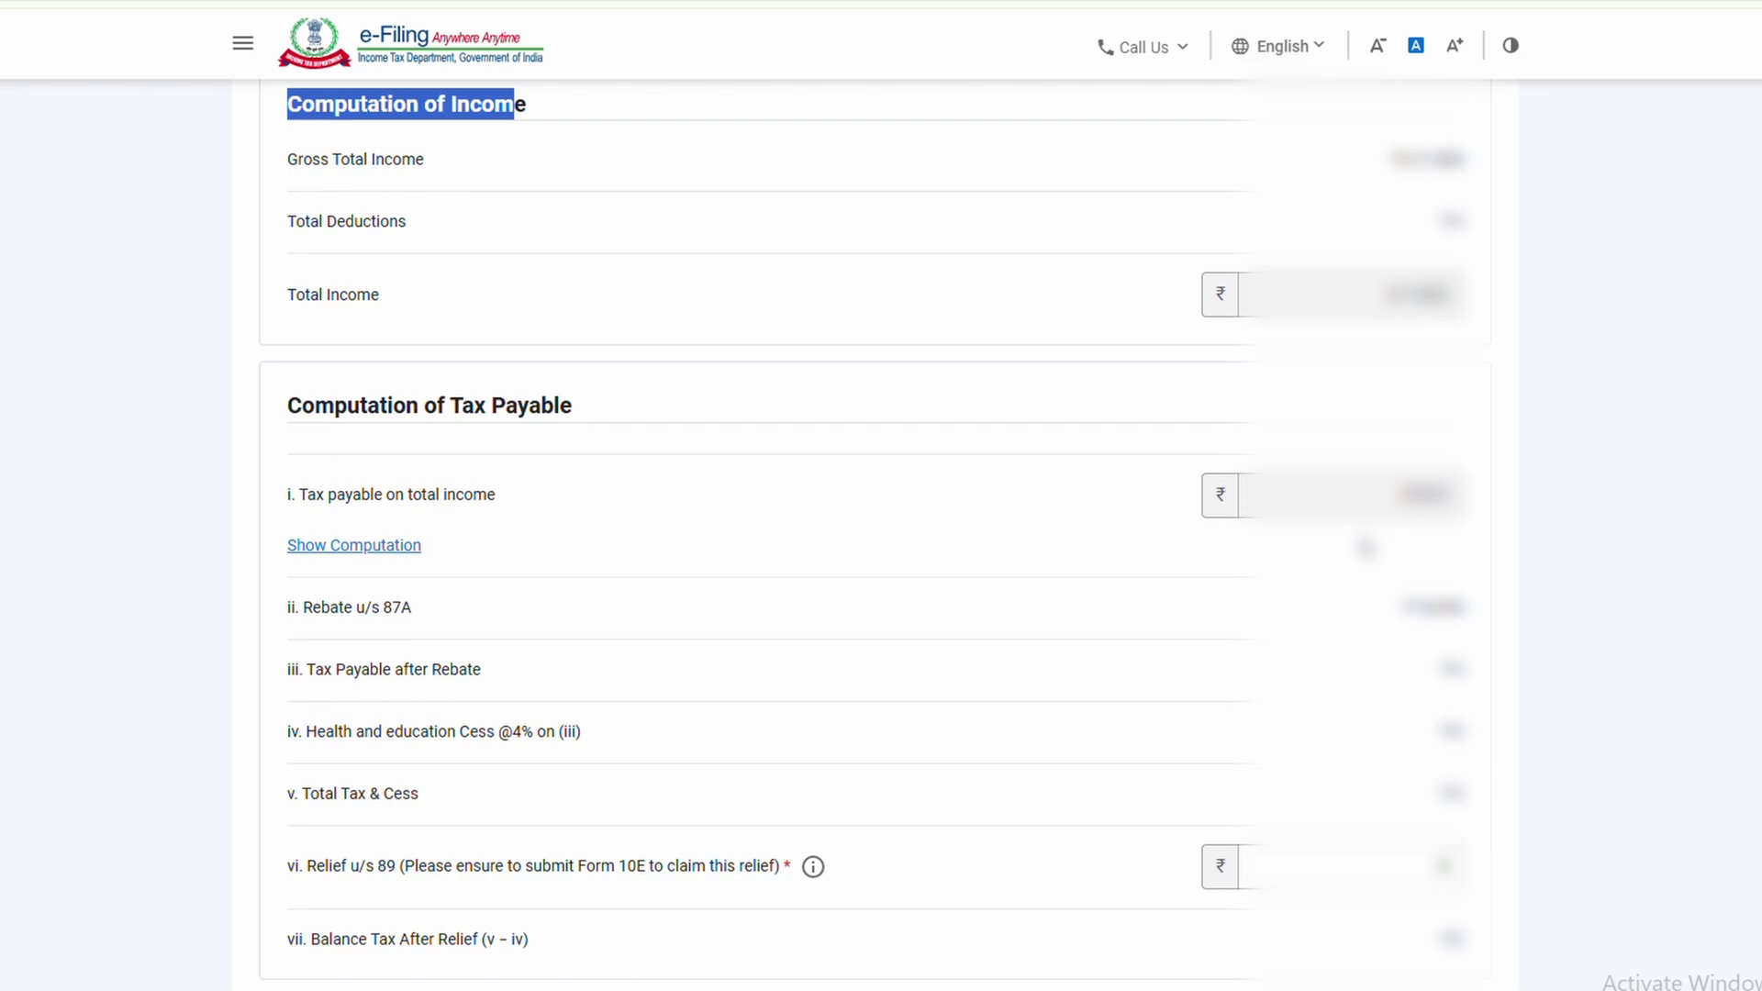
pyautogui.scroll(-1, 1365, 547)
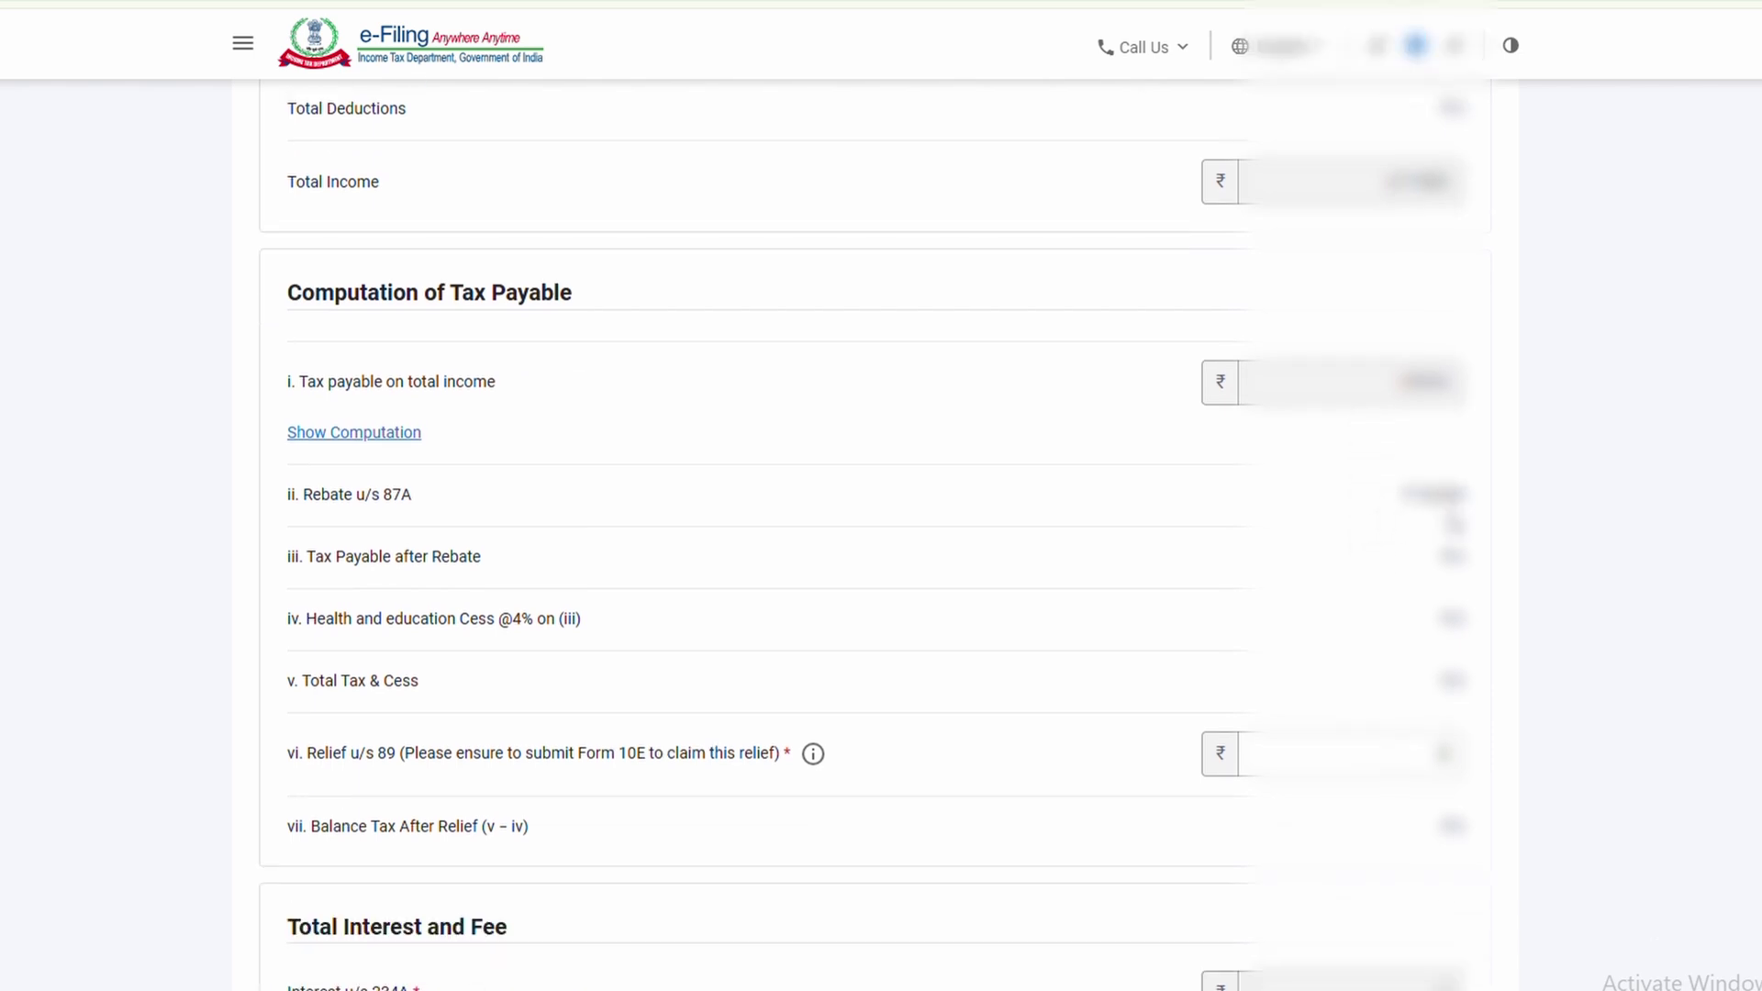
pyautogui.scroll(-7, 1376, 551)
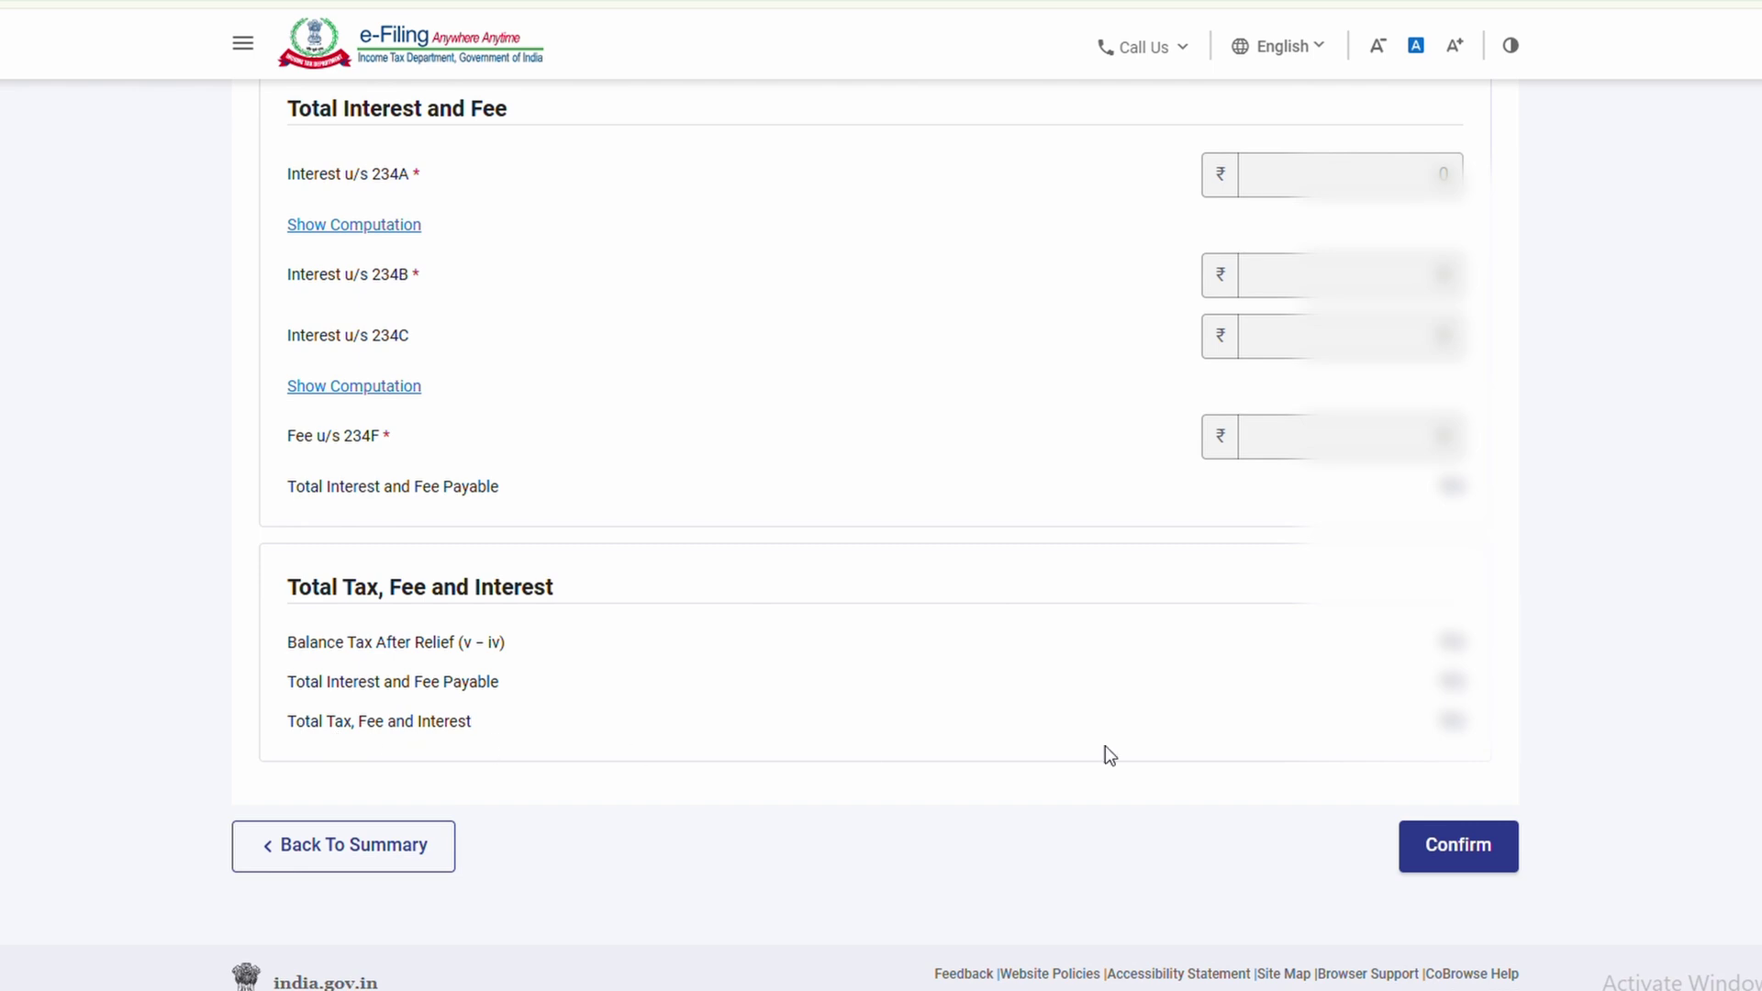
pyautogui.click(1457, 860)
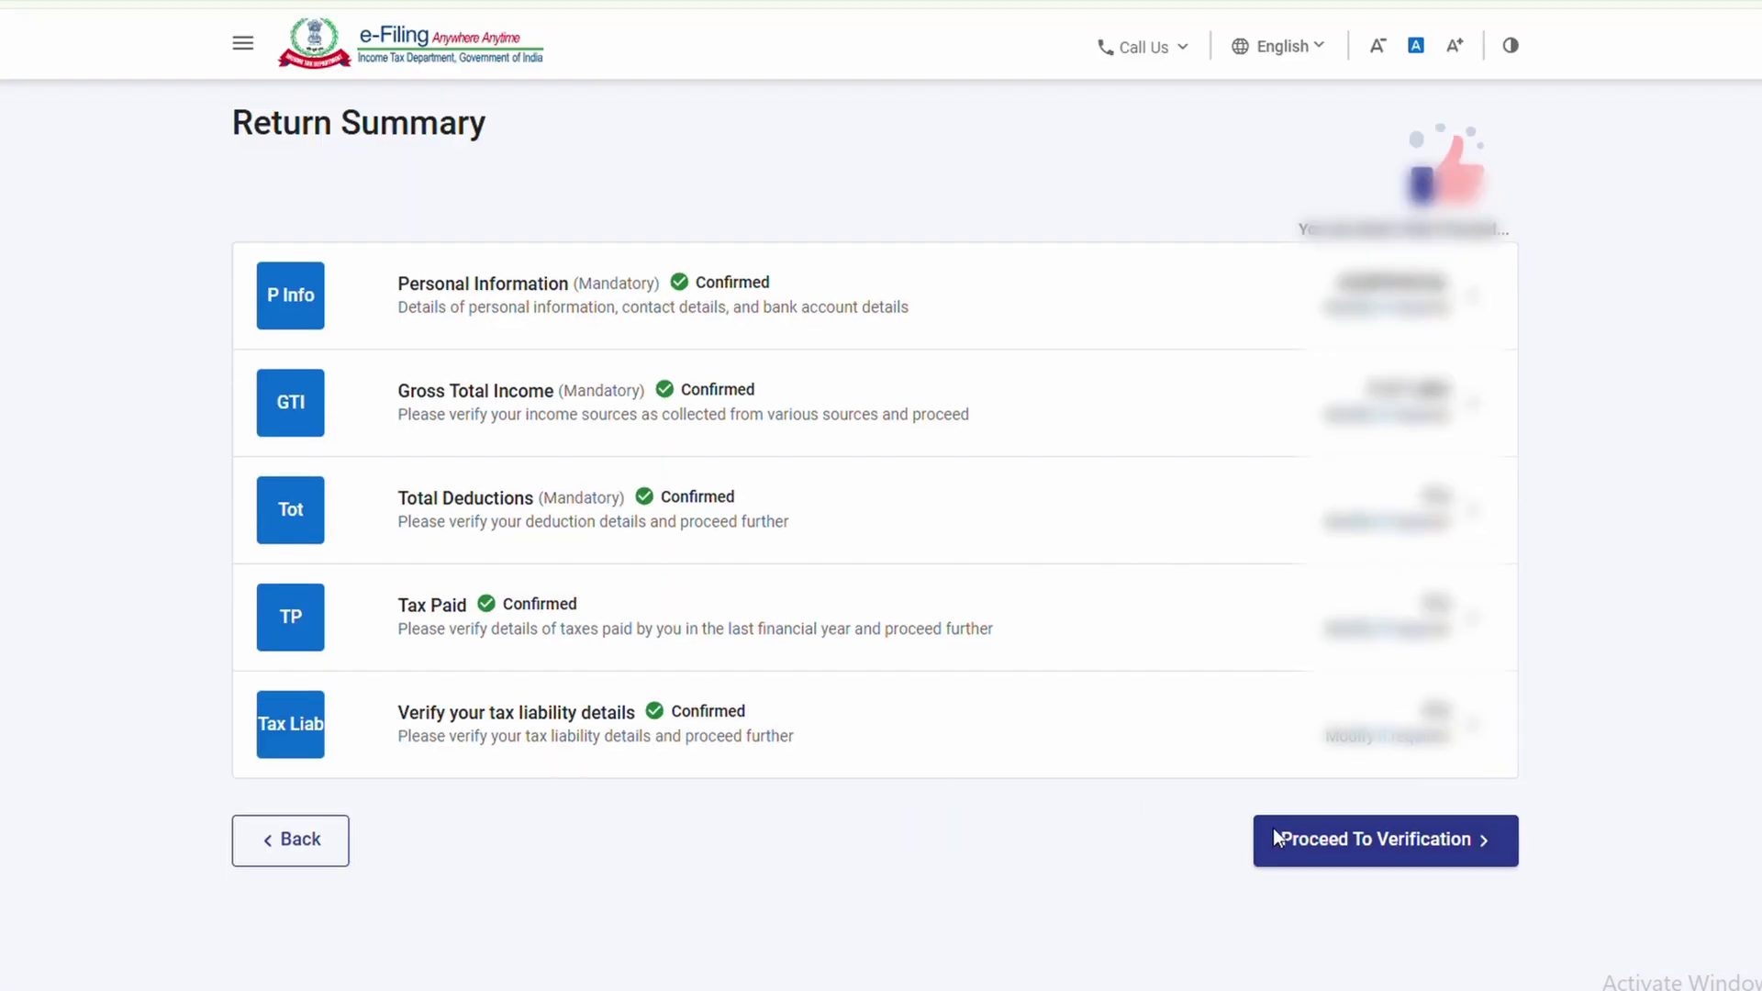
pyautogui.click(1423, 845)
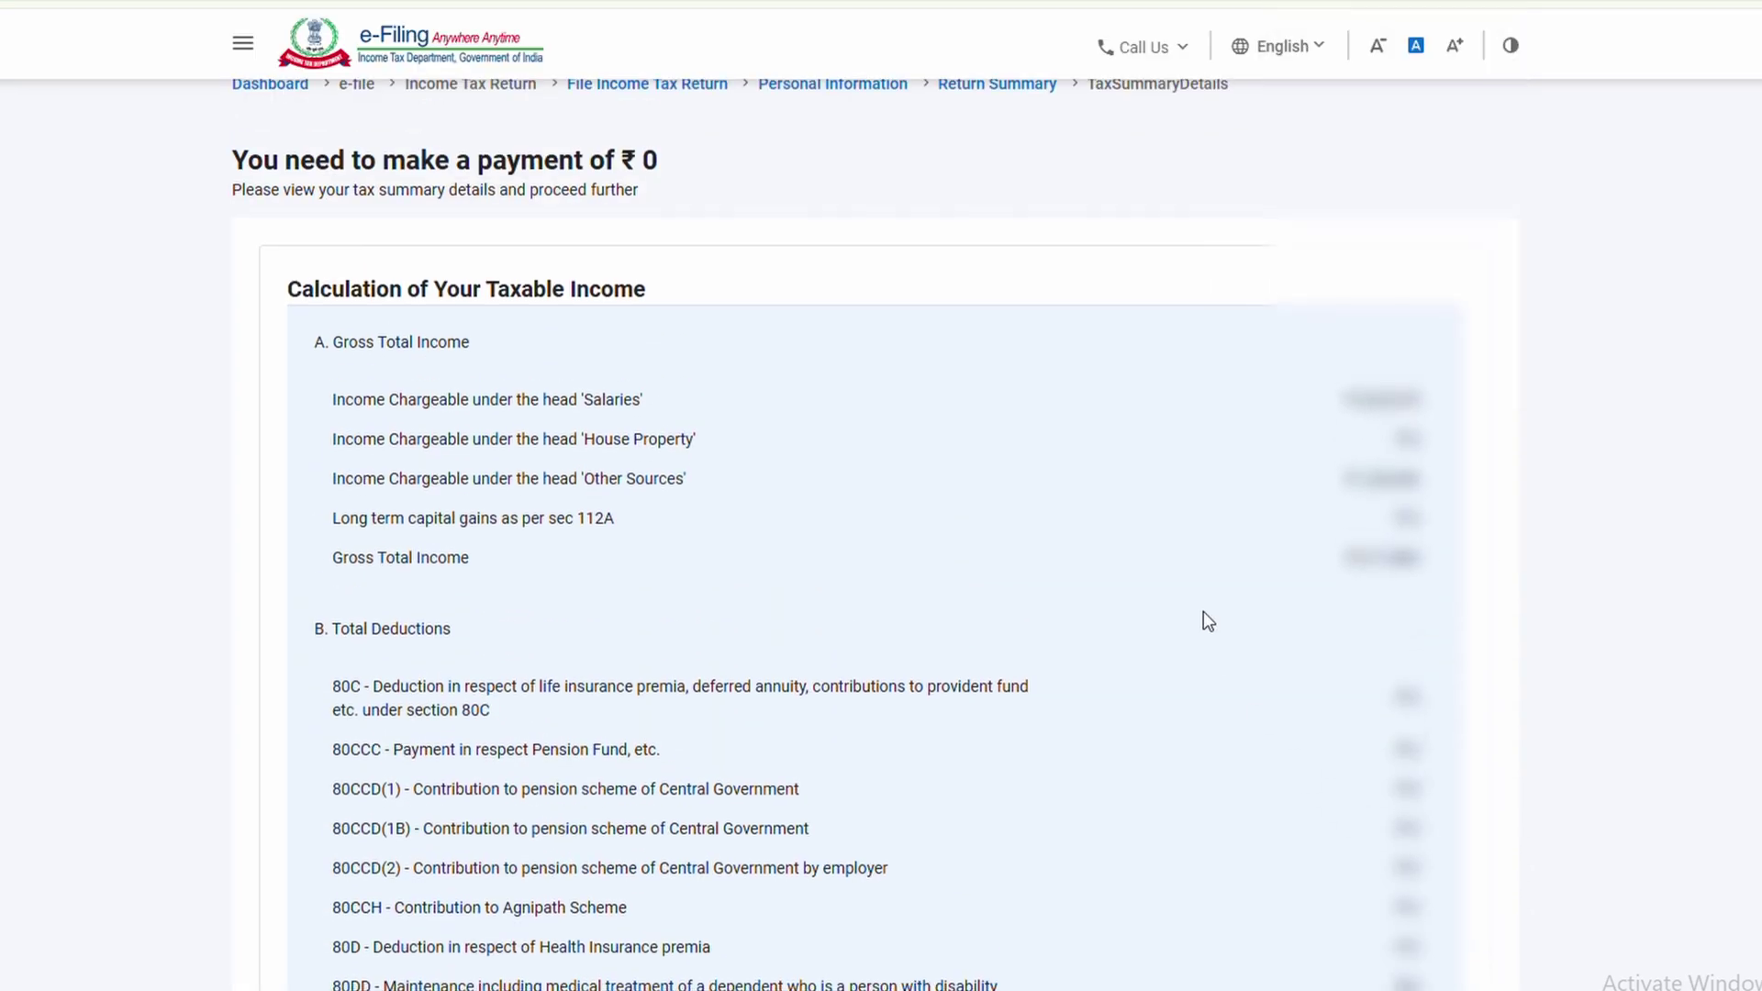
# Scroll through the tax summary and open Preview And Submit Your Return
pyautogui.scroll(-8, 1203, 611)
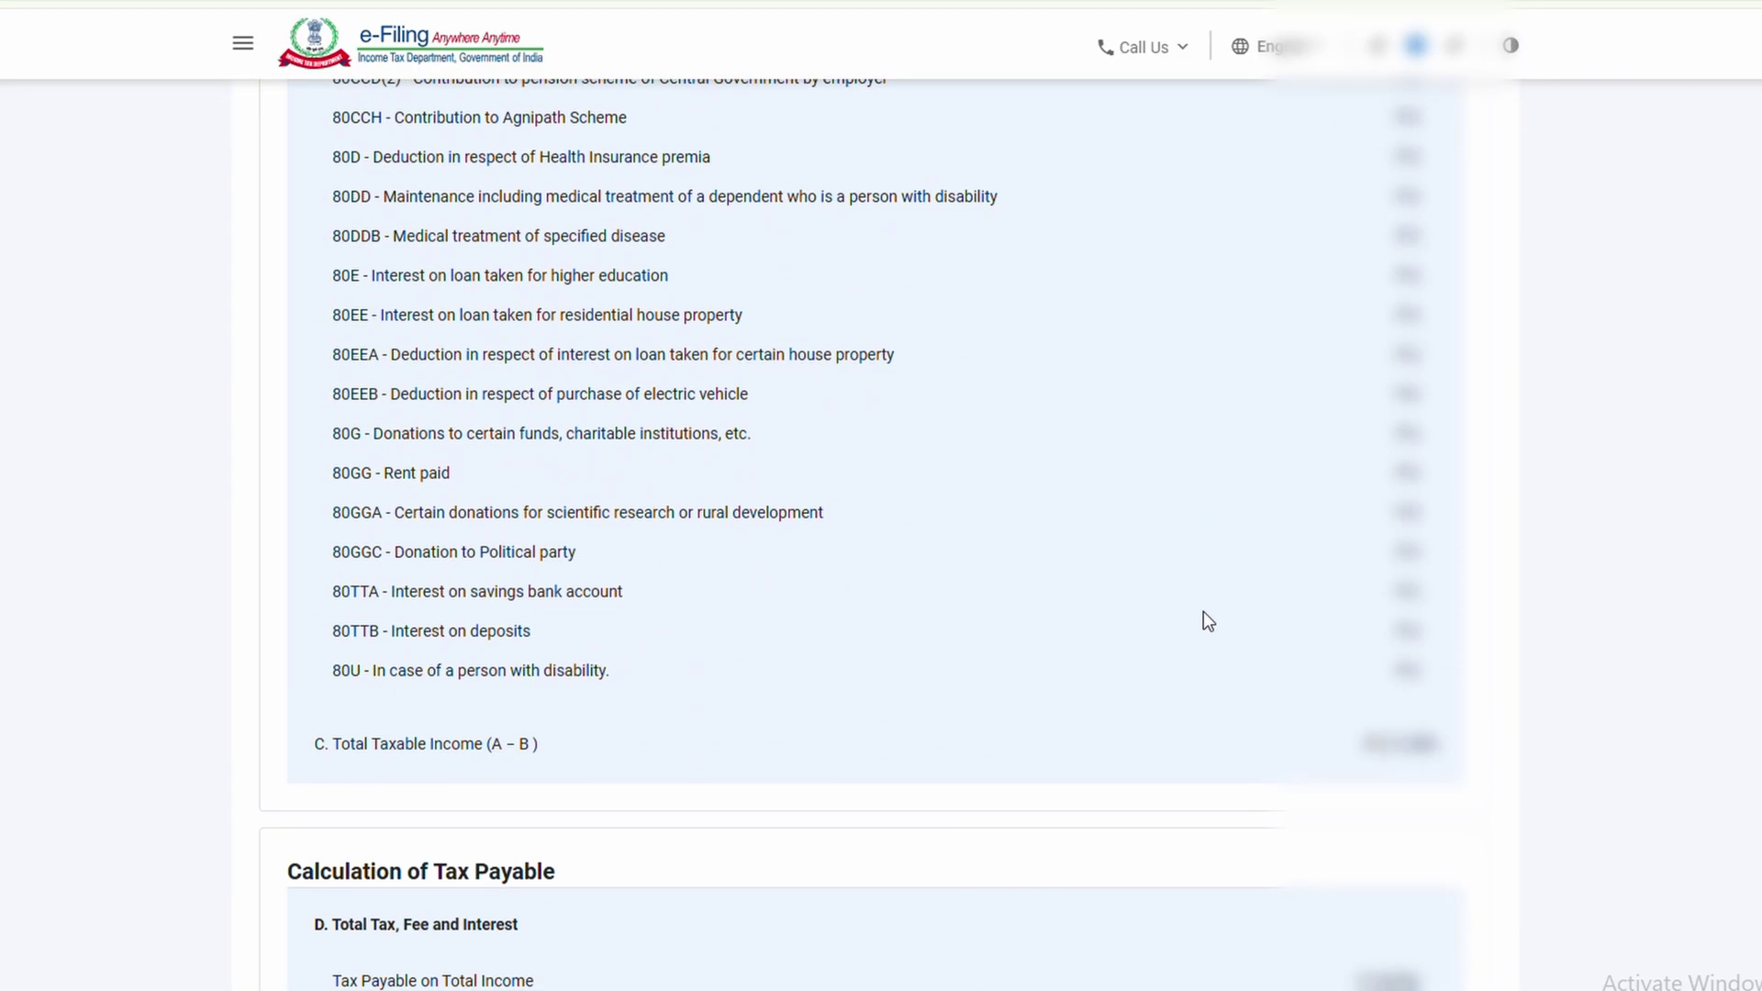
pyautogui.scroll(-9, 1203, 612)
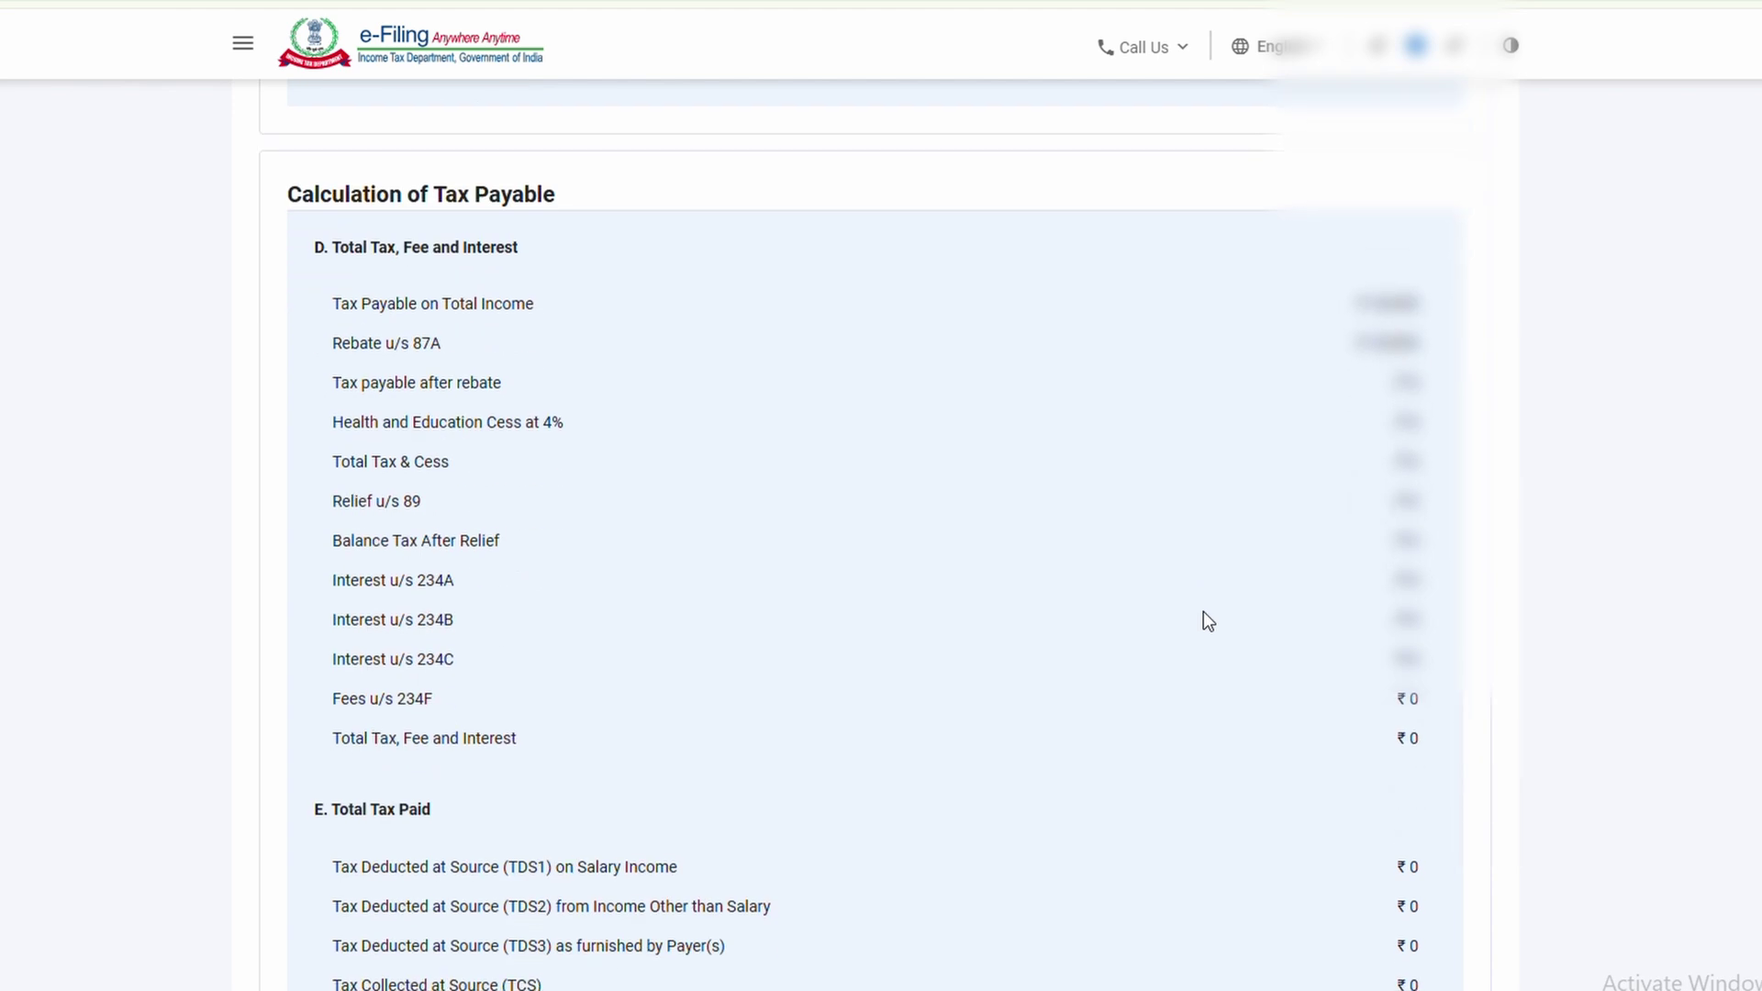
pyautogui.scroll(-6, 1209, 621)
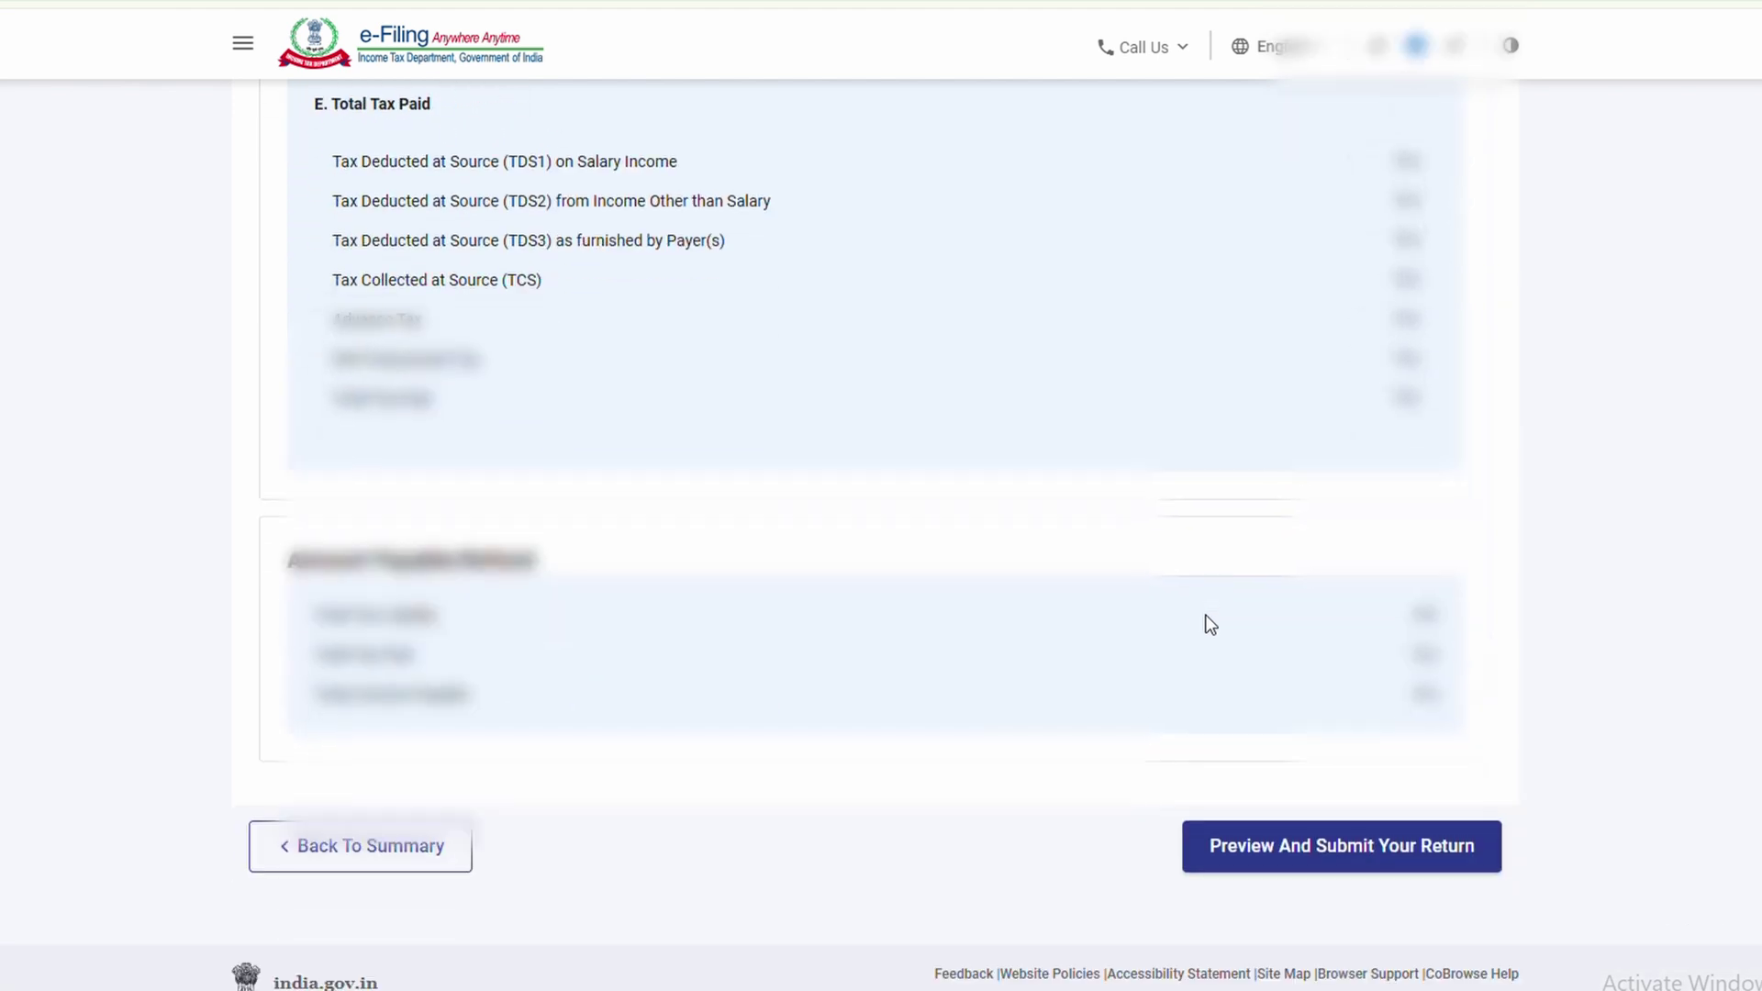
pyautogui.click(1371, 842)
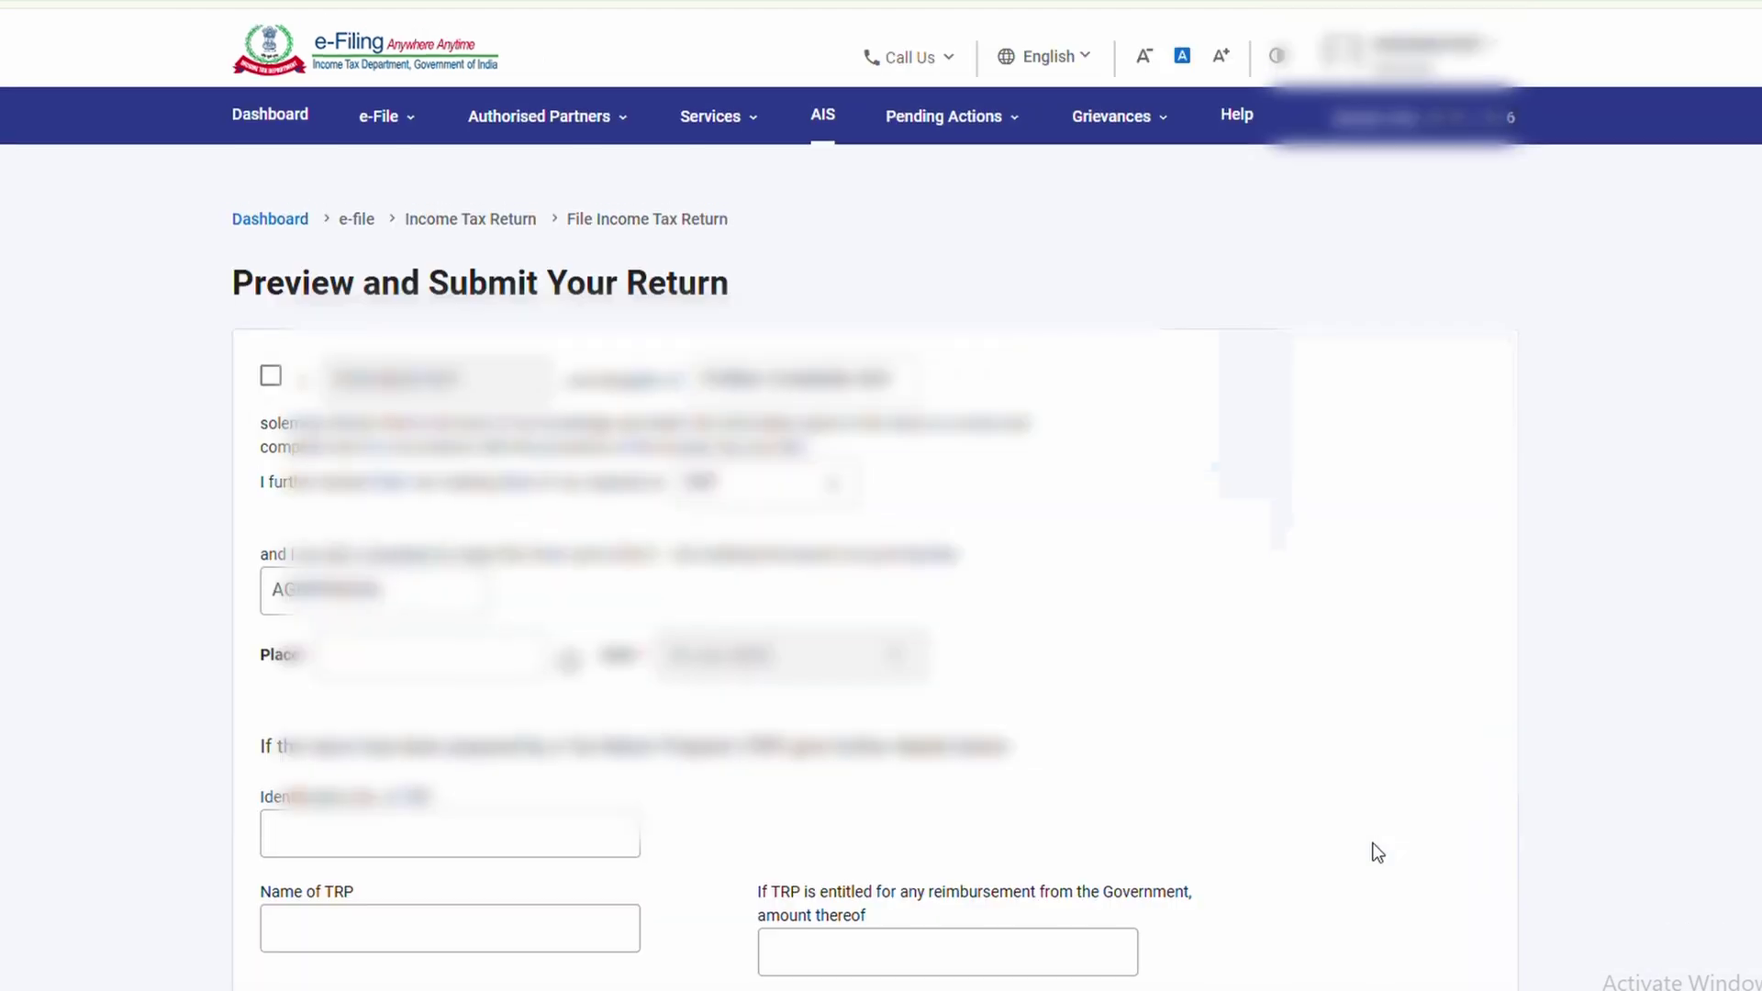
# Accept the declaration, enter KOLKATA as the place, and run validation
pyautogui.click(271, 381)
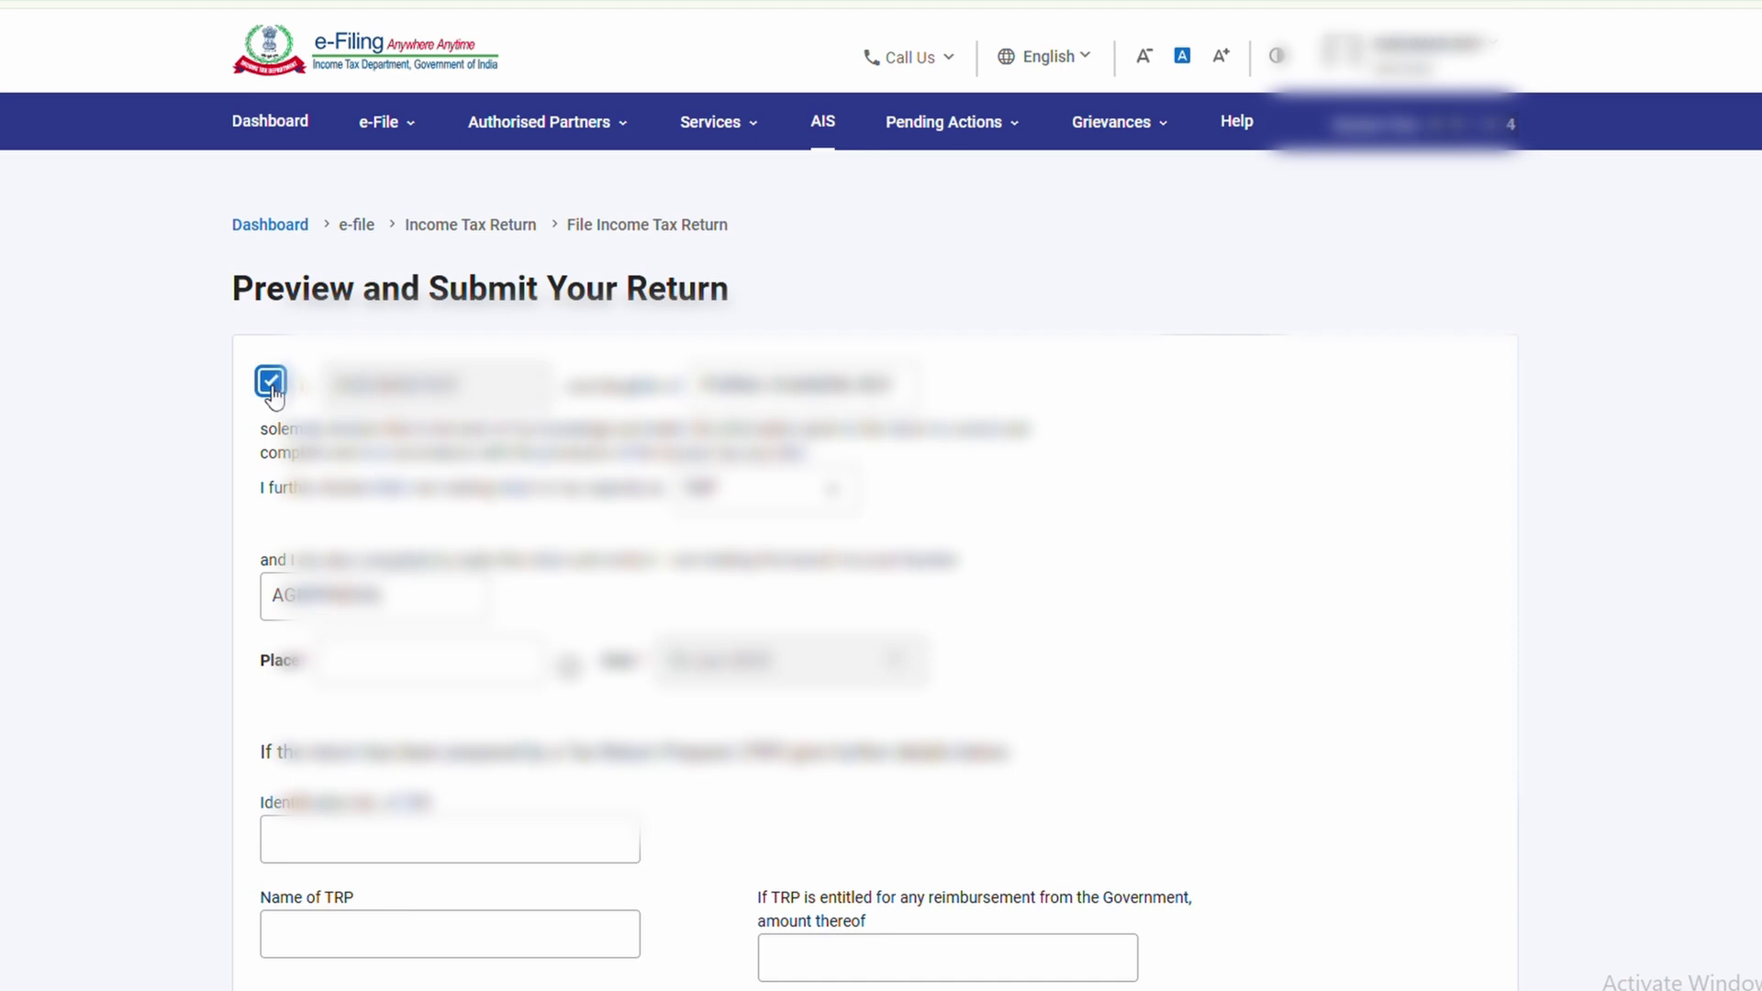
pyautogui.click(433, 409)
pyautogui.write('KOLKATA')
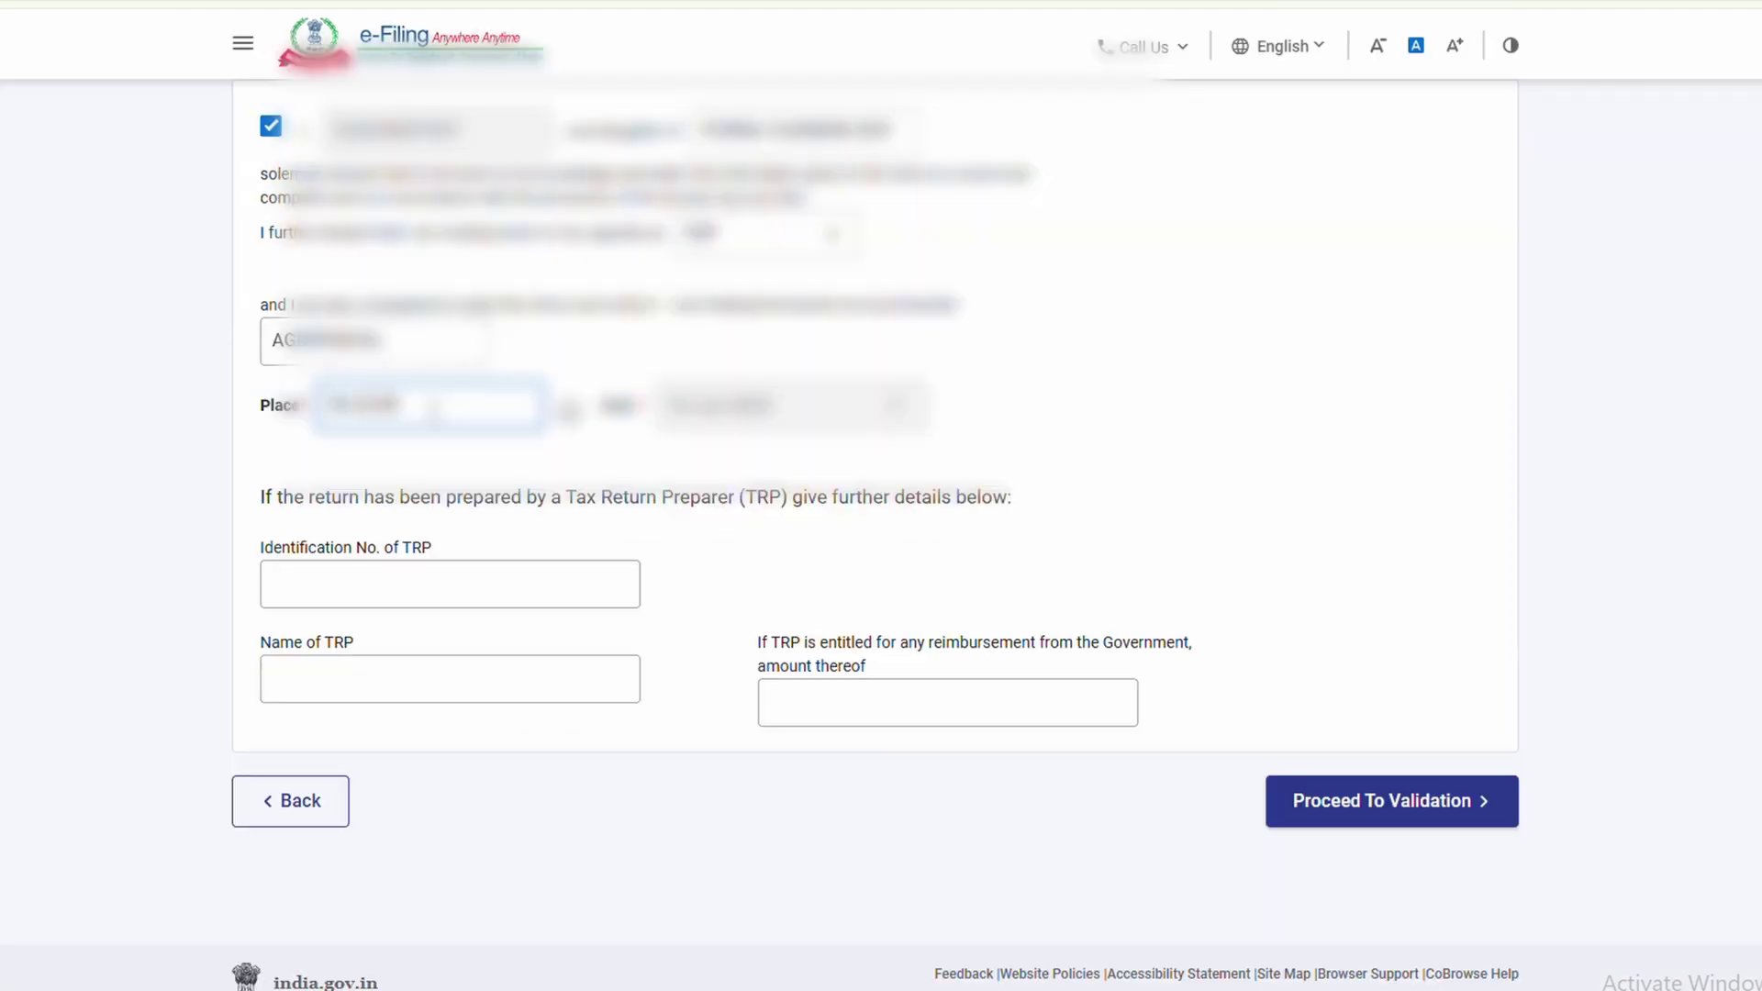
pyautogui.click(1341, 811)
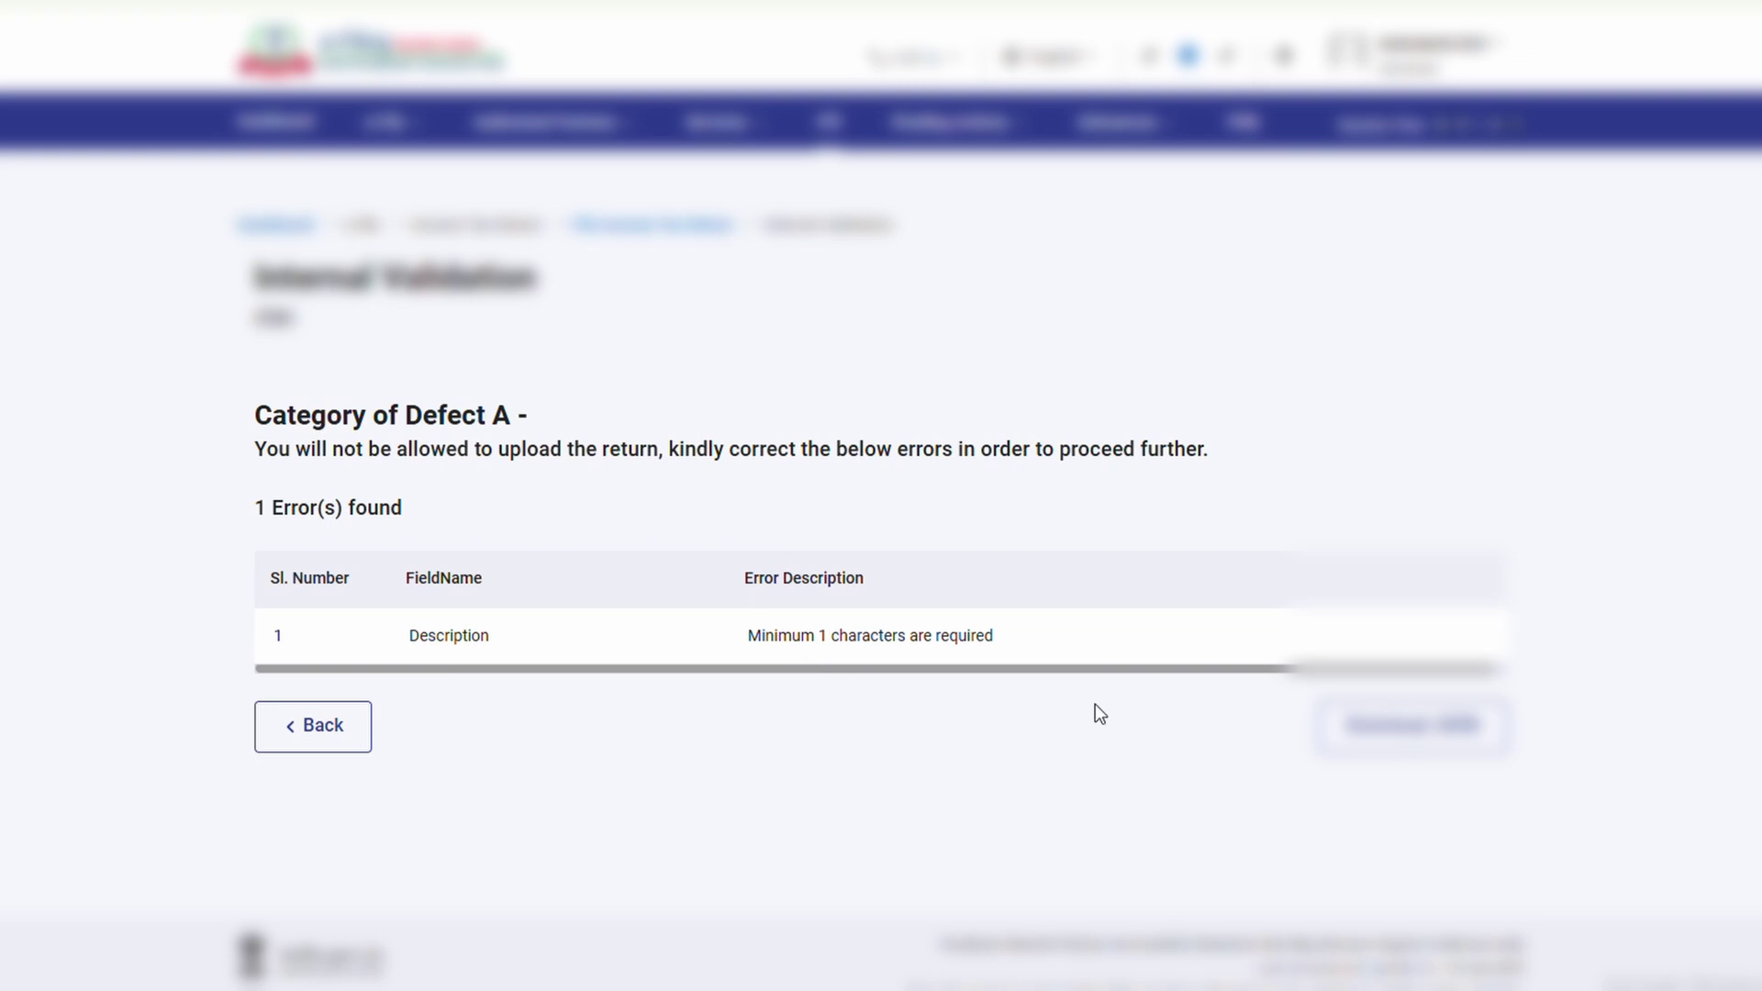
# Add the missing description to the Income from Other Sources entry and confirm Gross Total Income
pyautogui.click(820, 642)
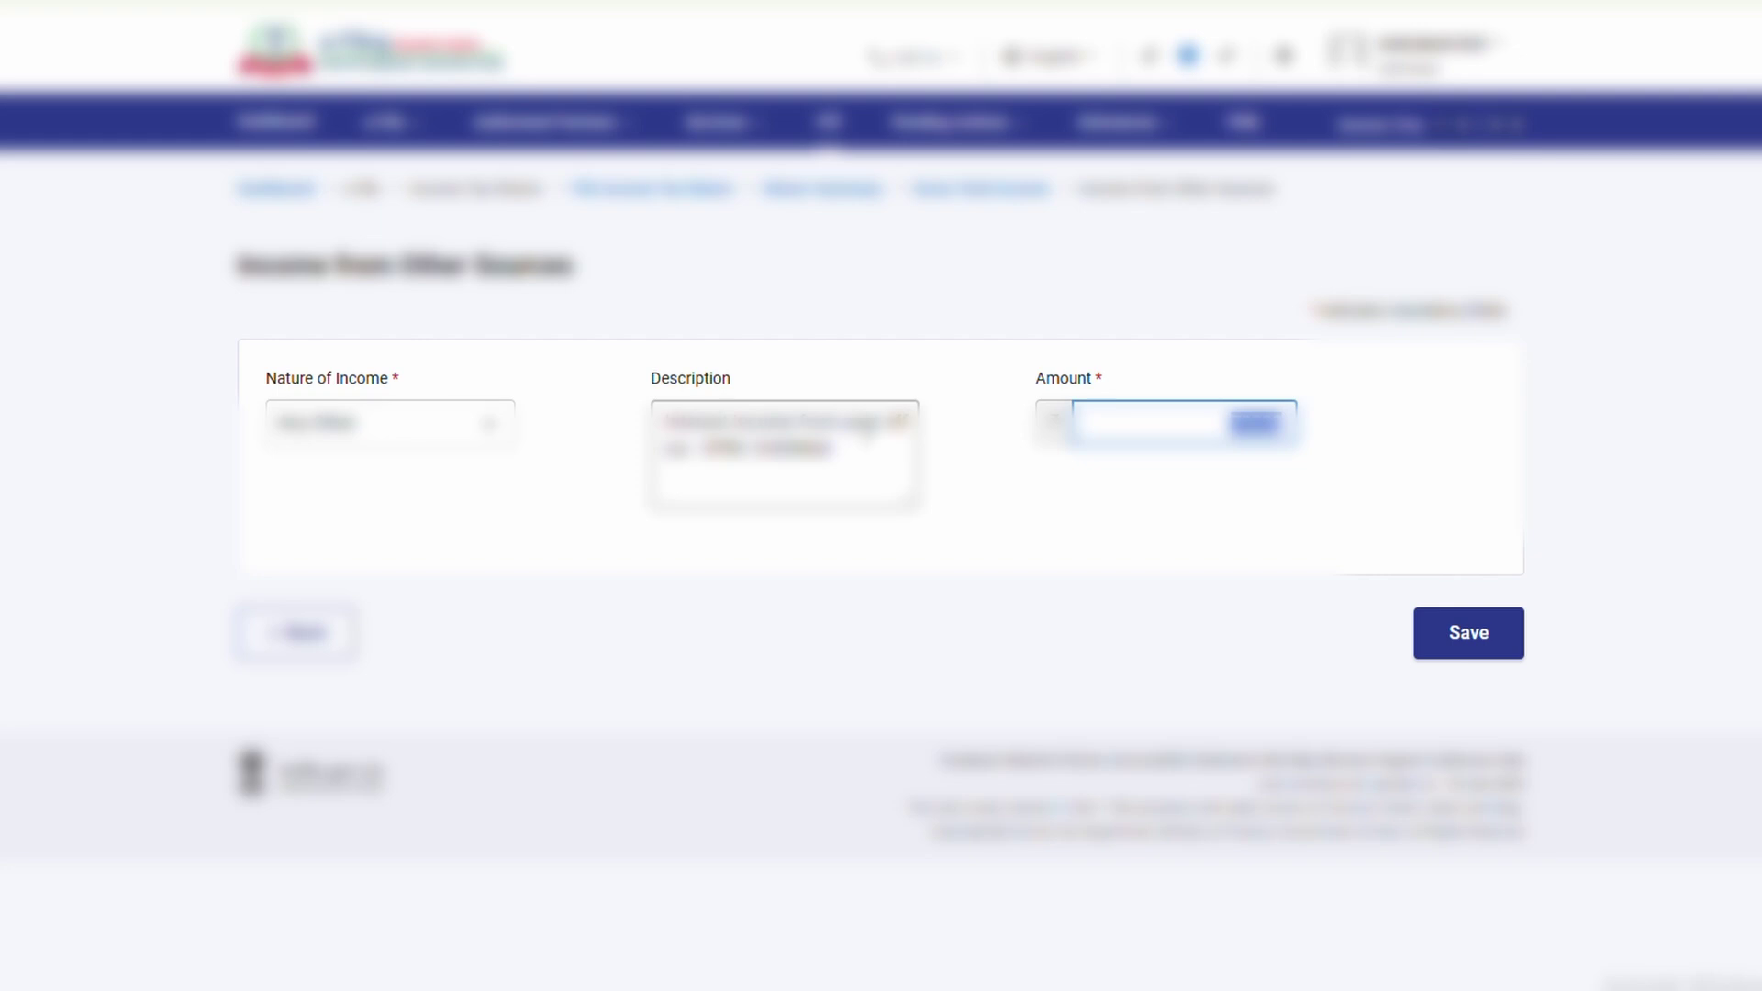
pyautogui.click(882, 420)
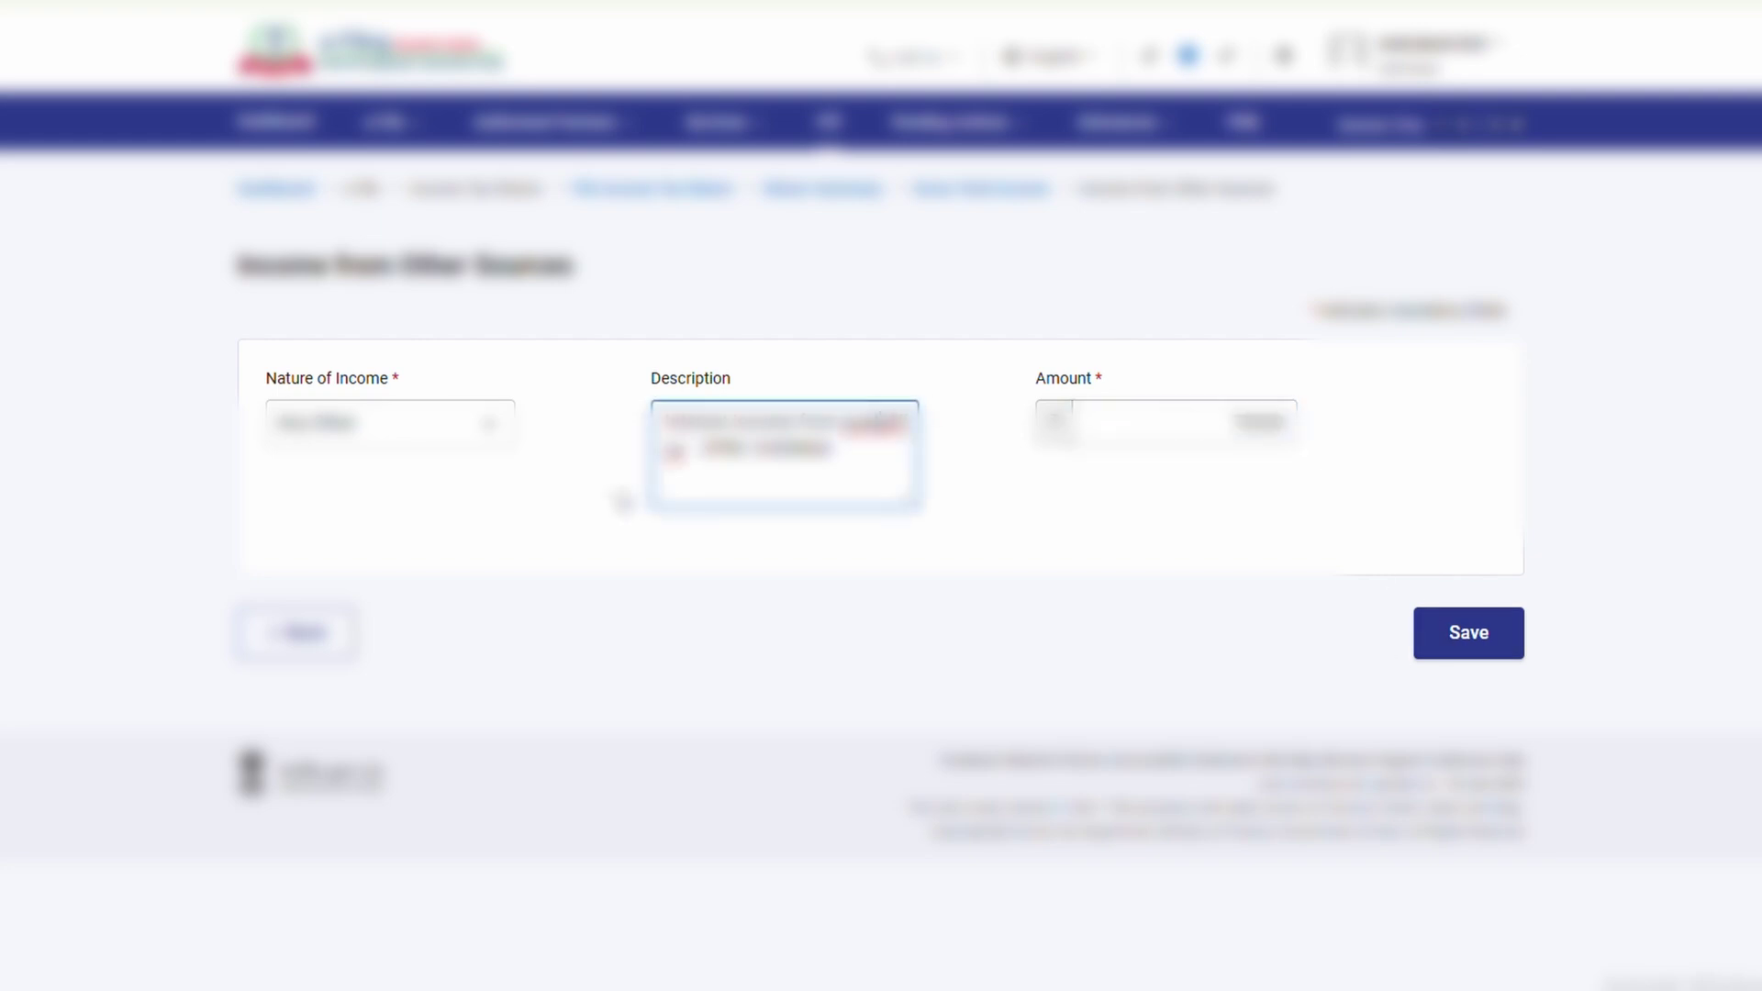
pyautogui.click(1474, 653)
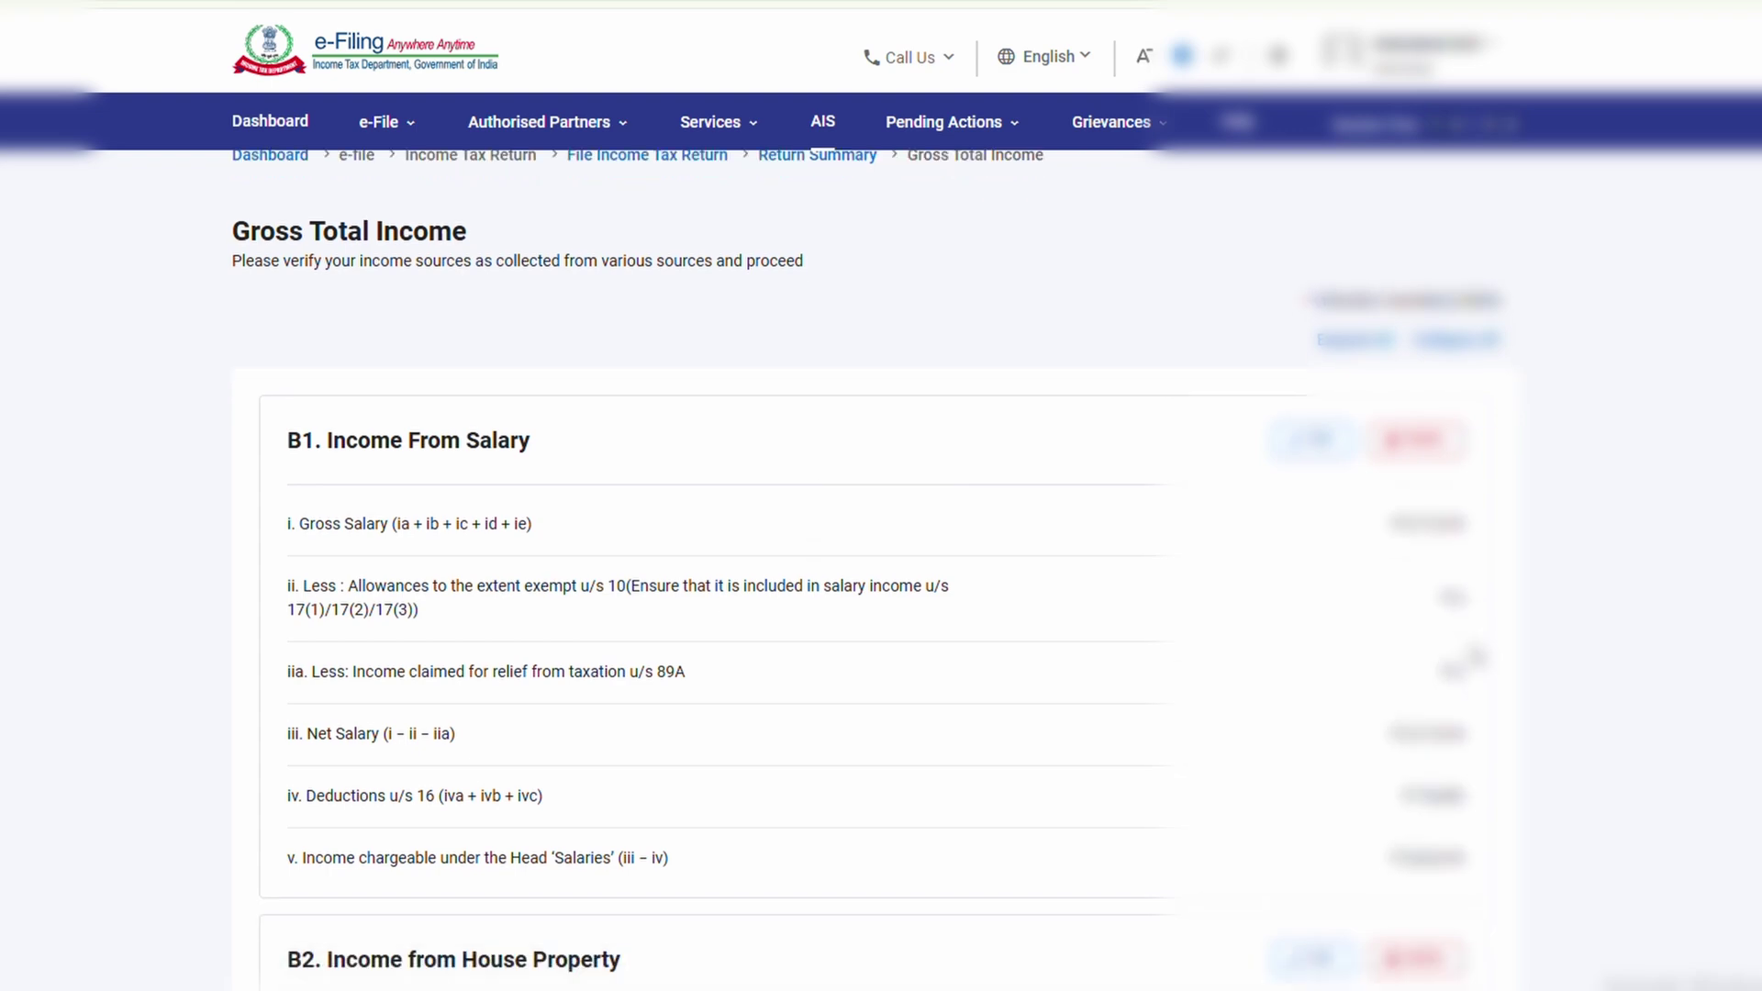
pyautogui.scroll(-10, 1223, 687)
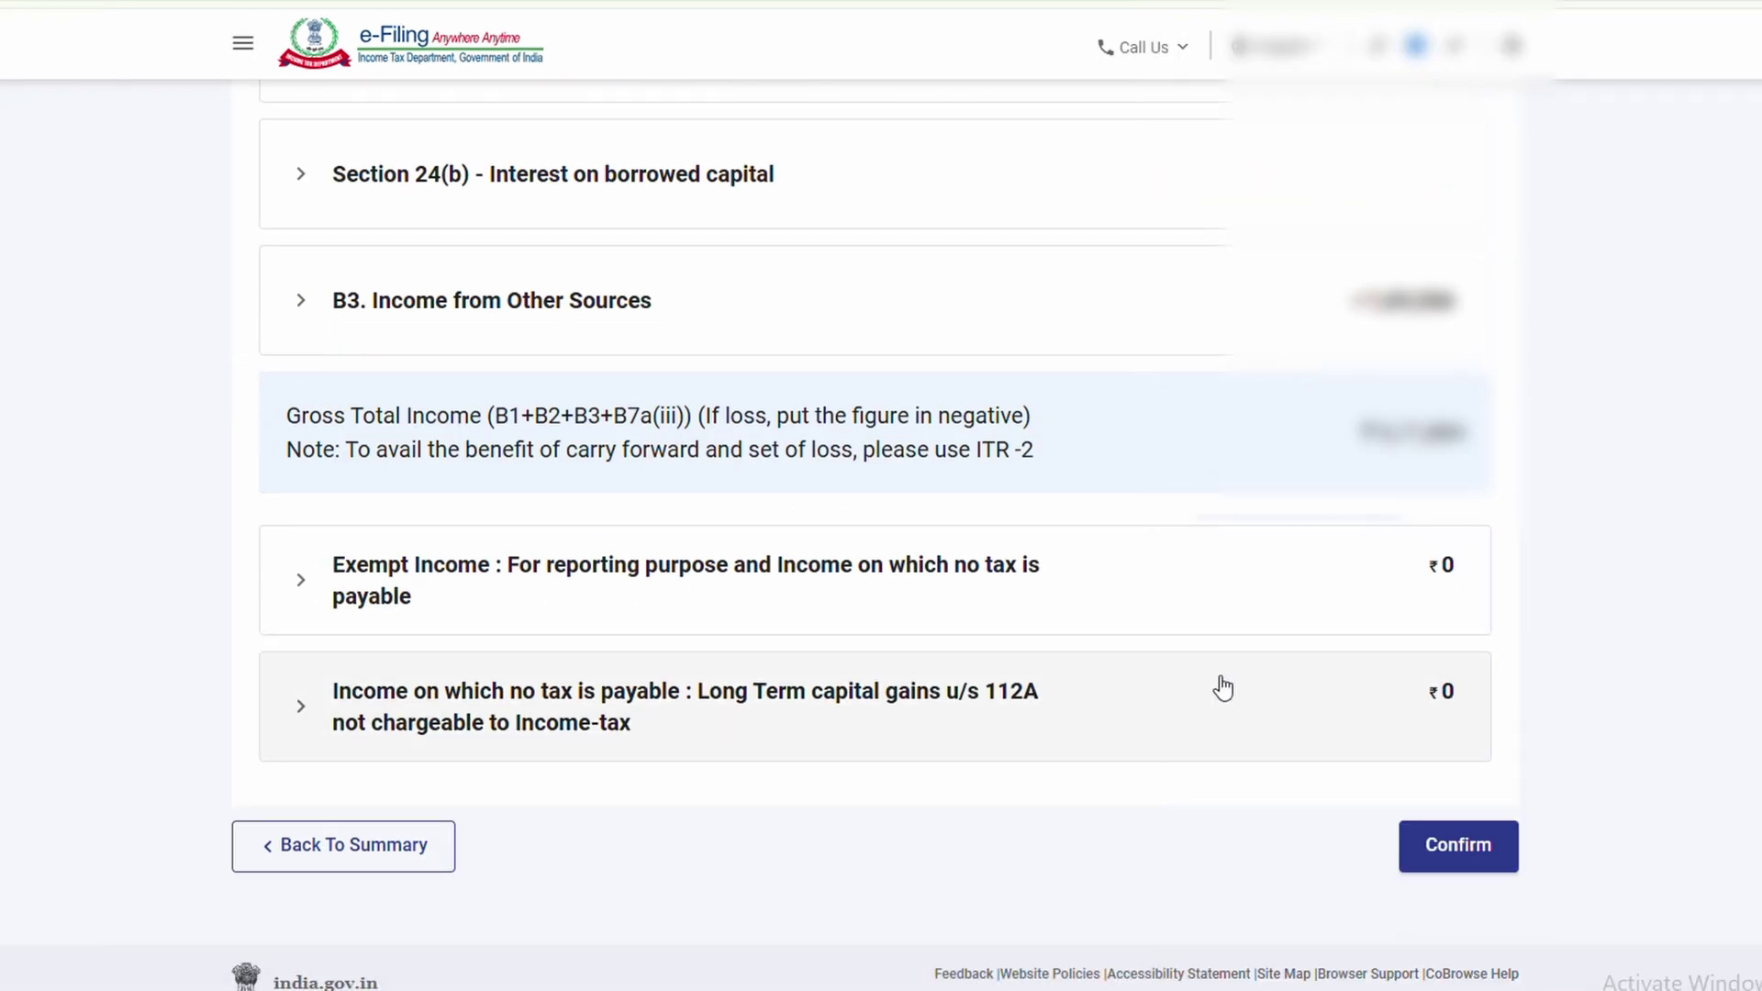
pyautogui.click(1432, 870)
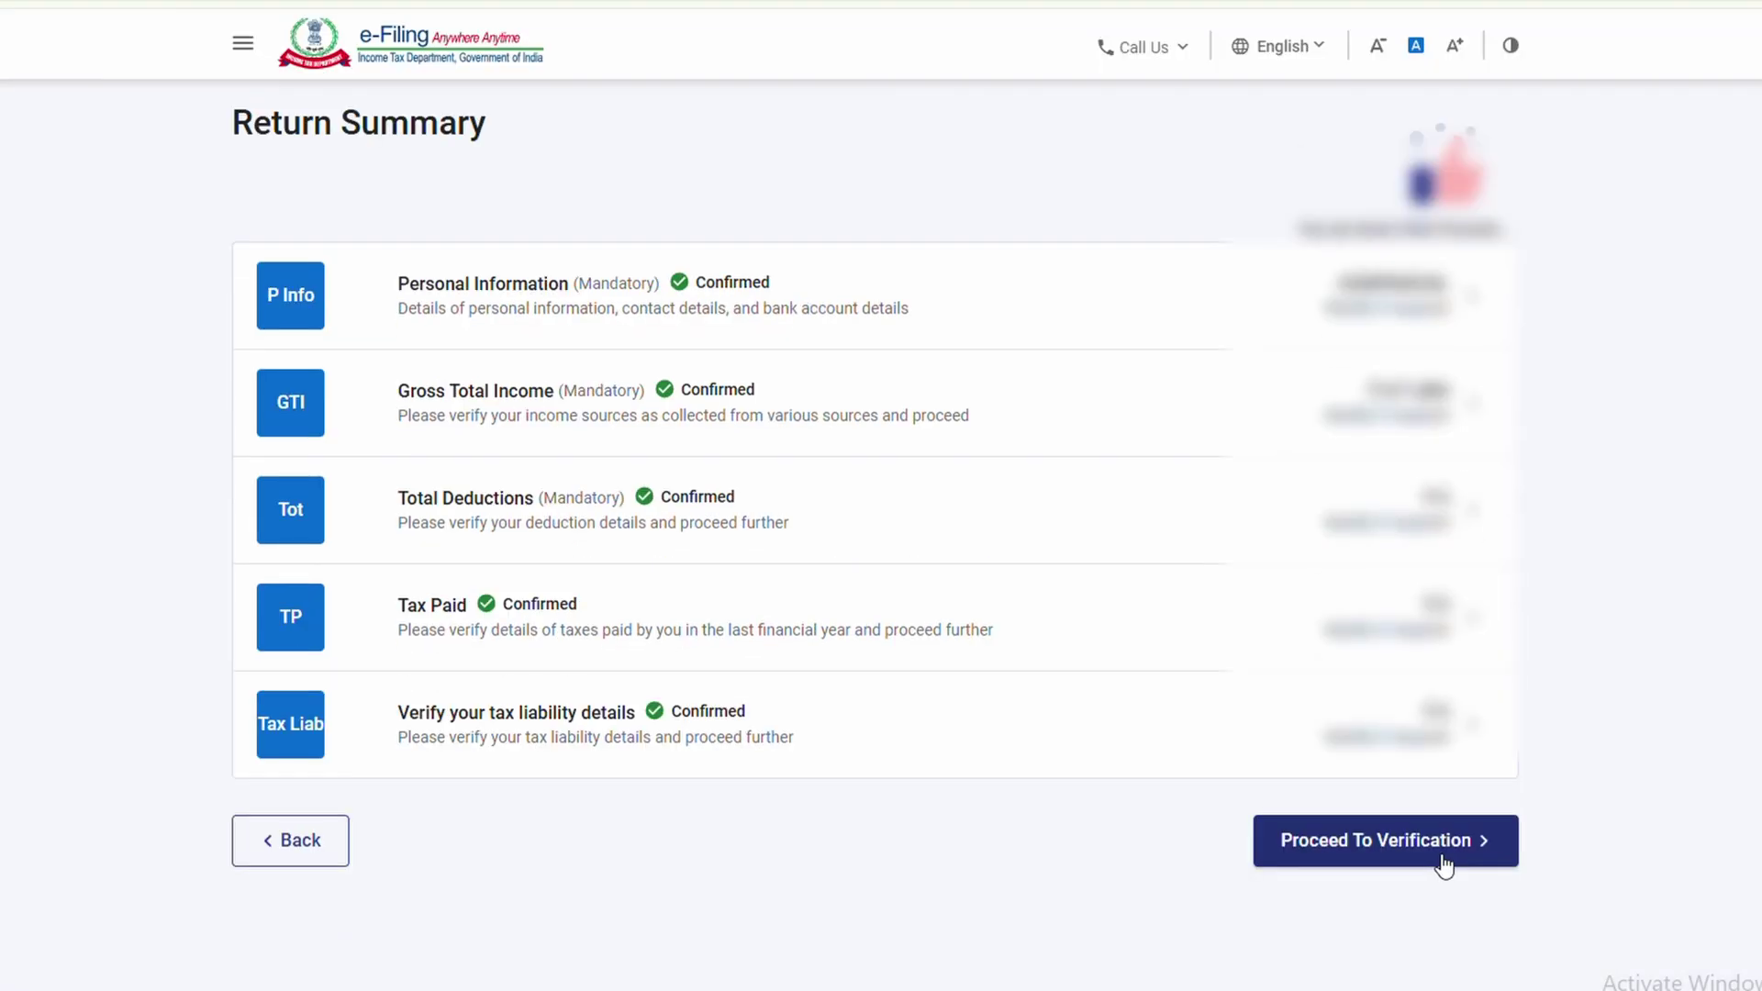
# Proceed to verification, open Preview And Submit, and run internal validation on the return
pyautogui.click(1428, 862)
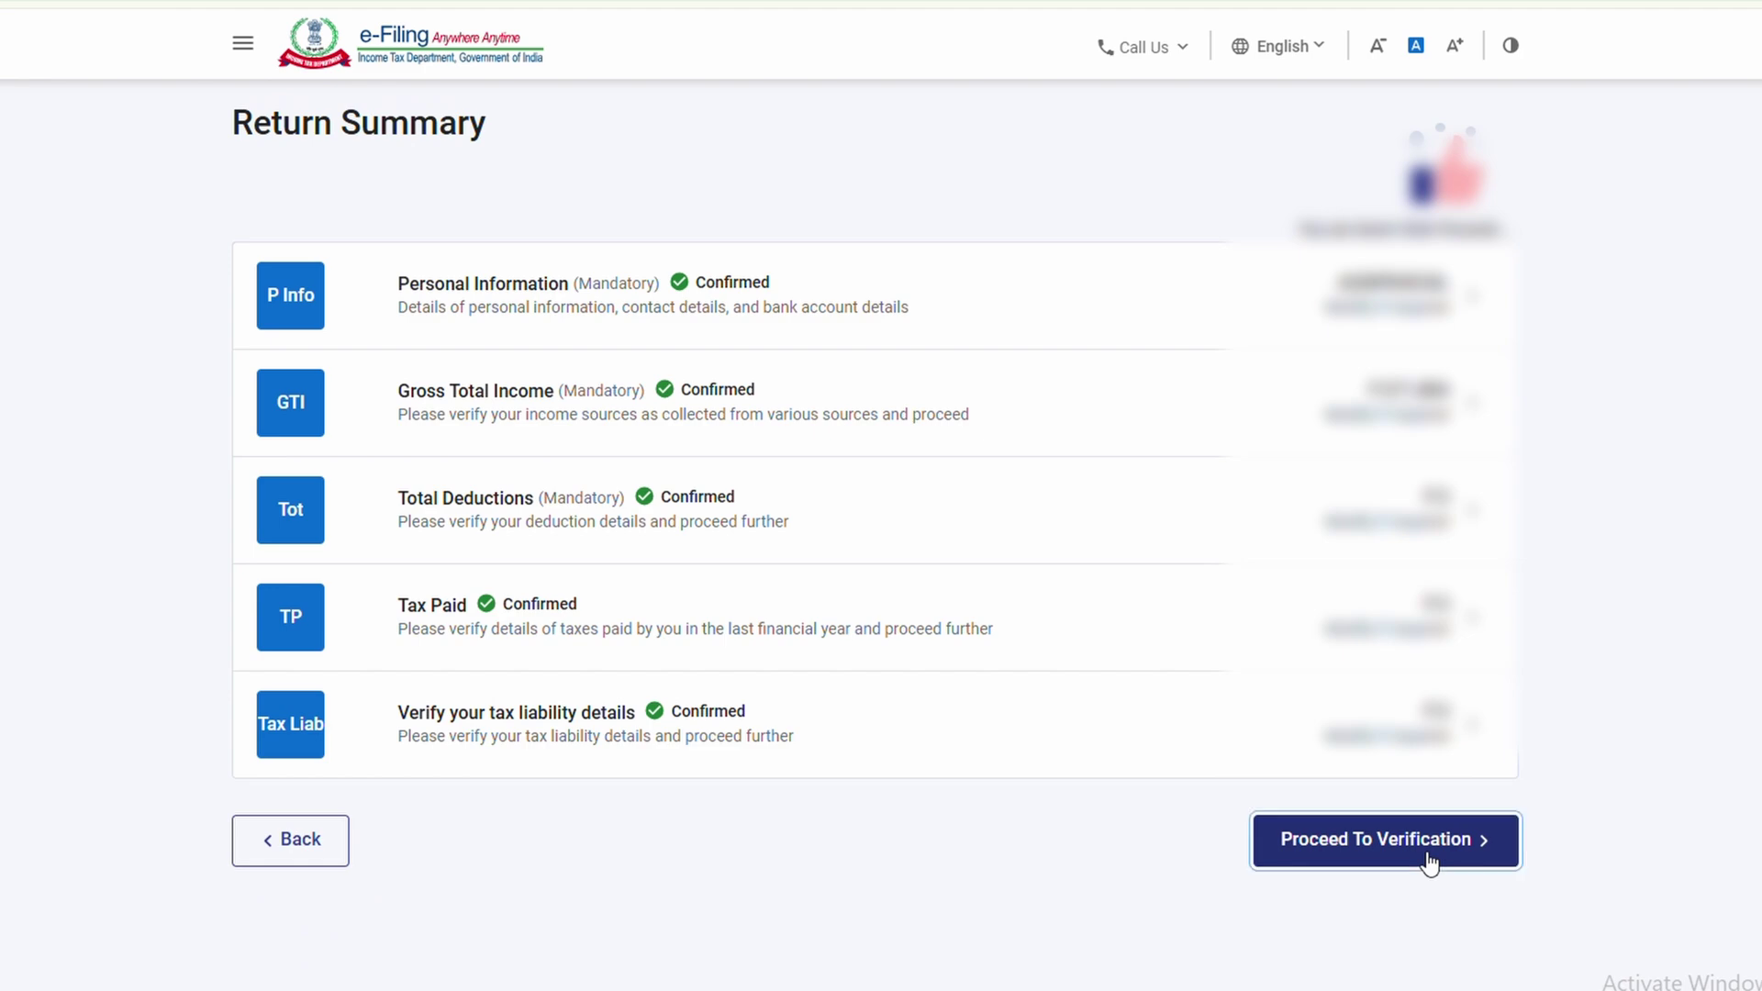
pyautogui.scroll(-15, 1230, 790)
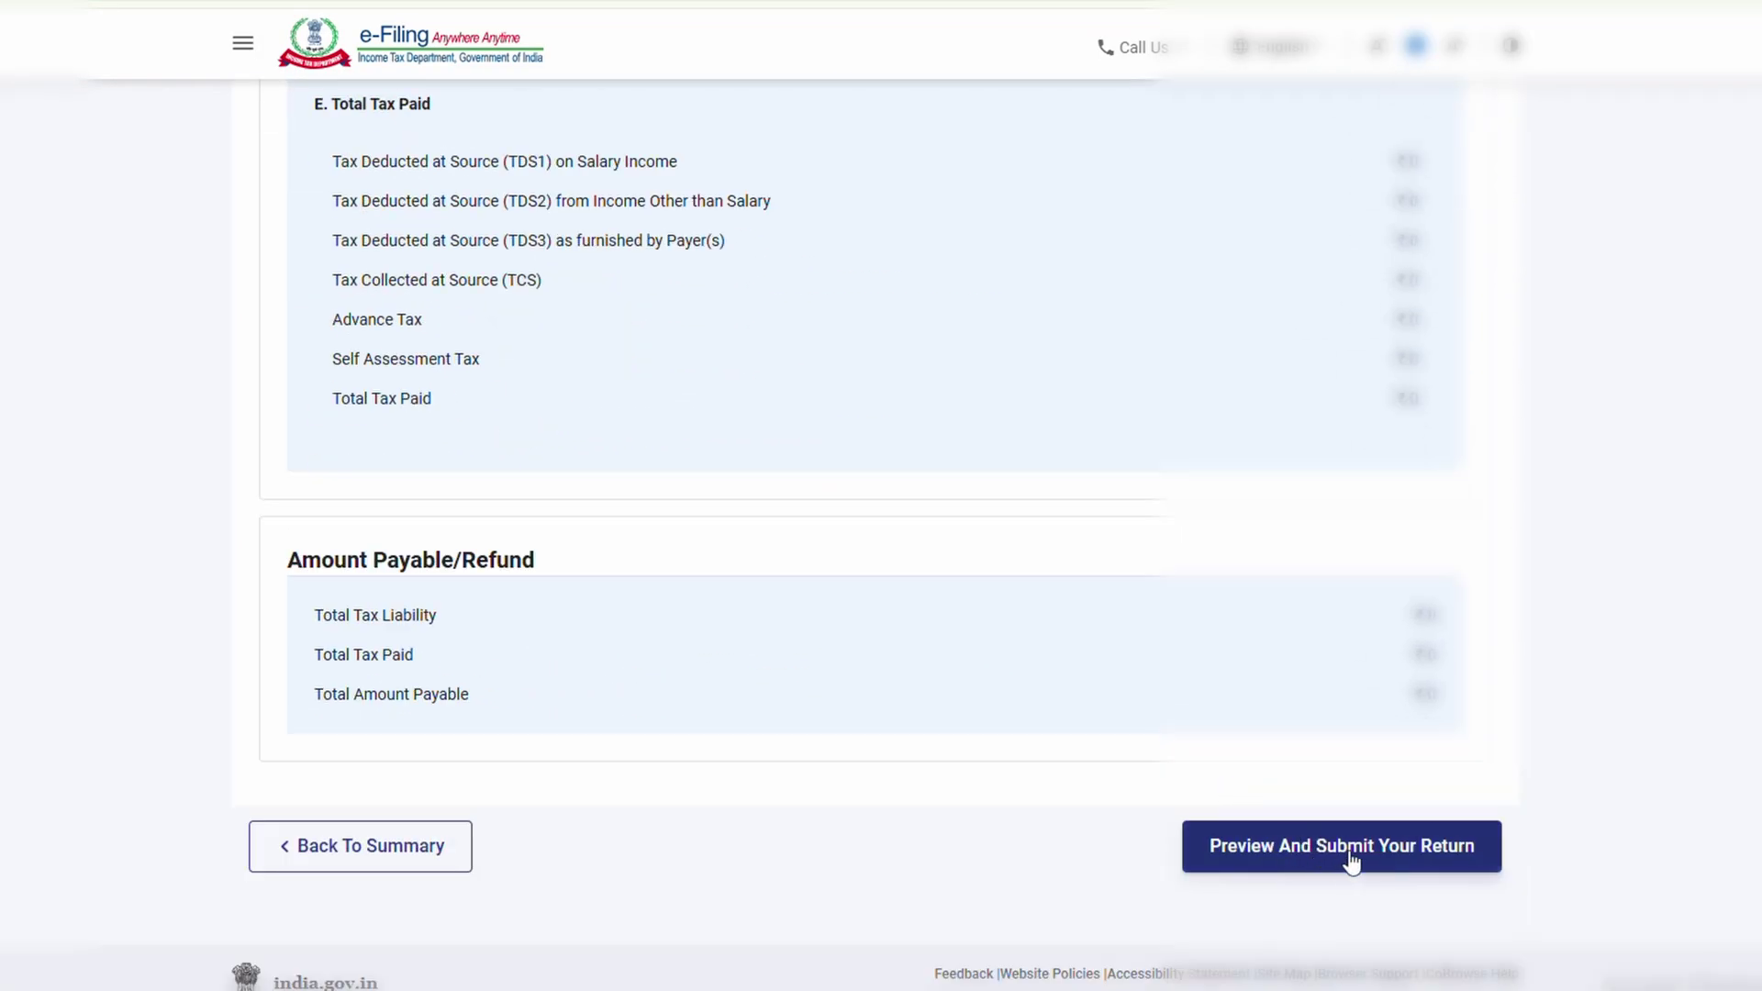
pyautogui.click(1350, 846)
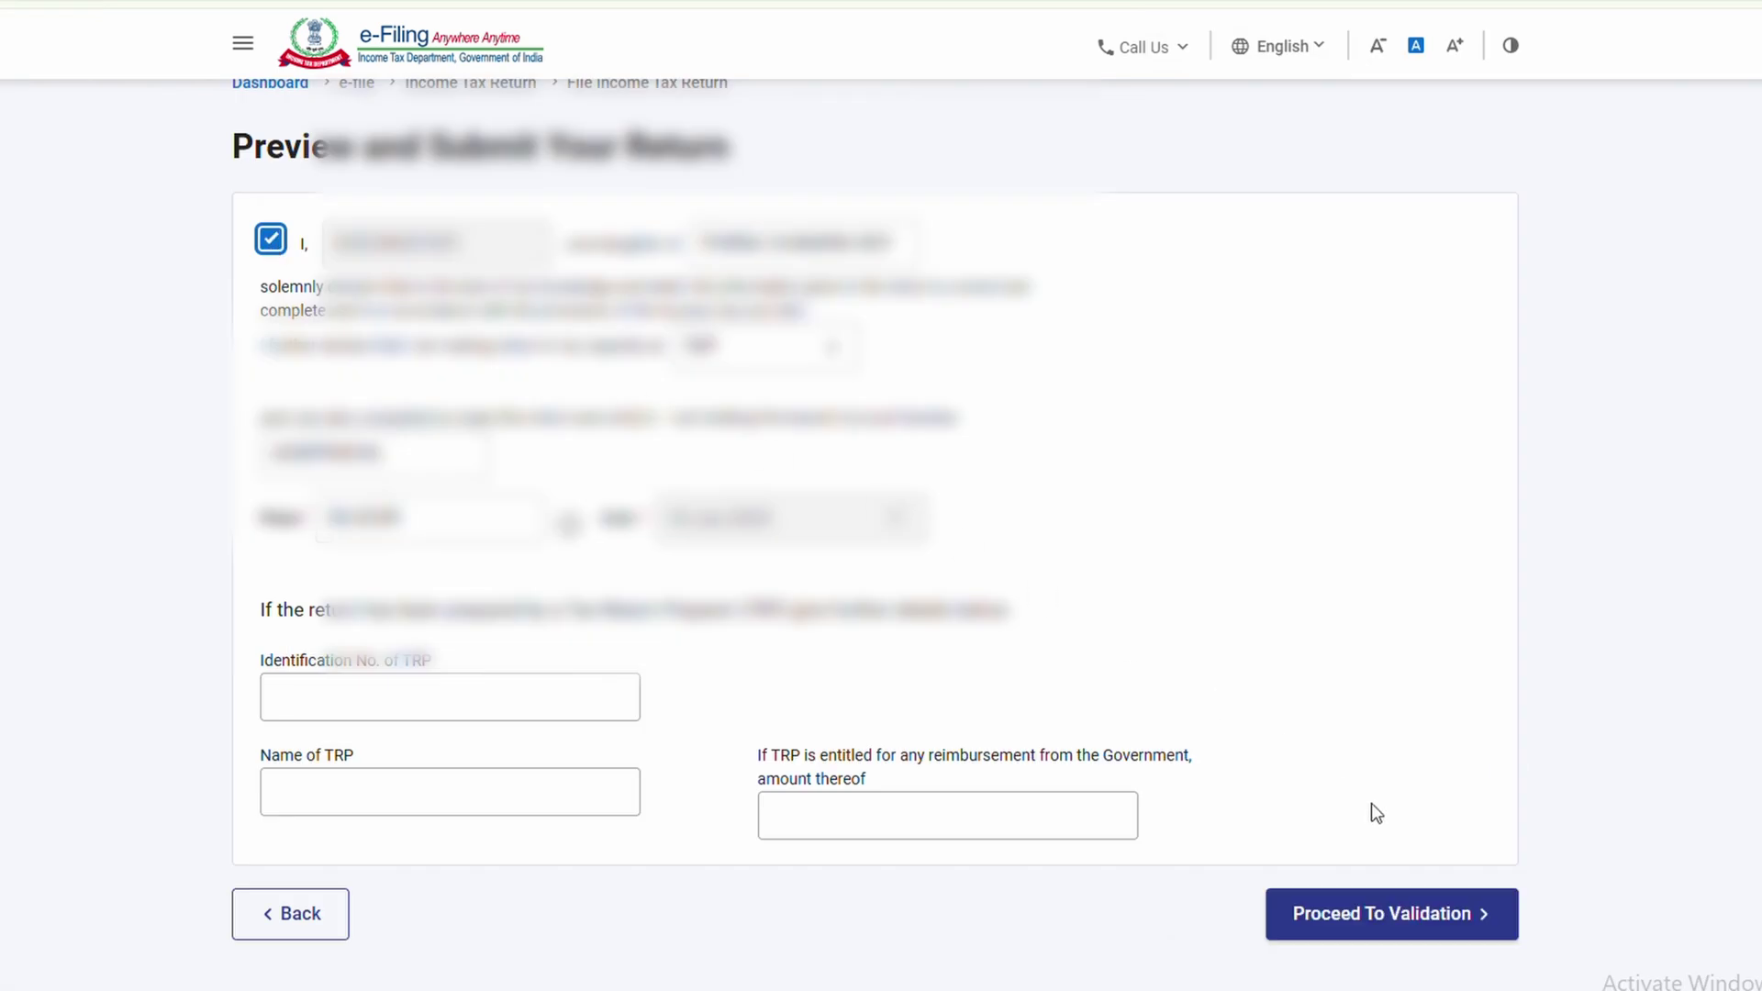
pyautogui.click(1376, 914)
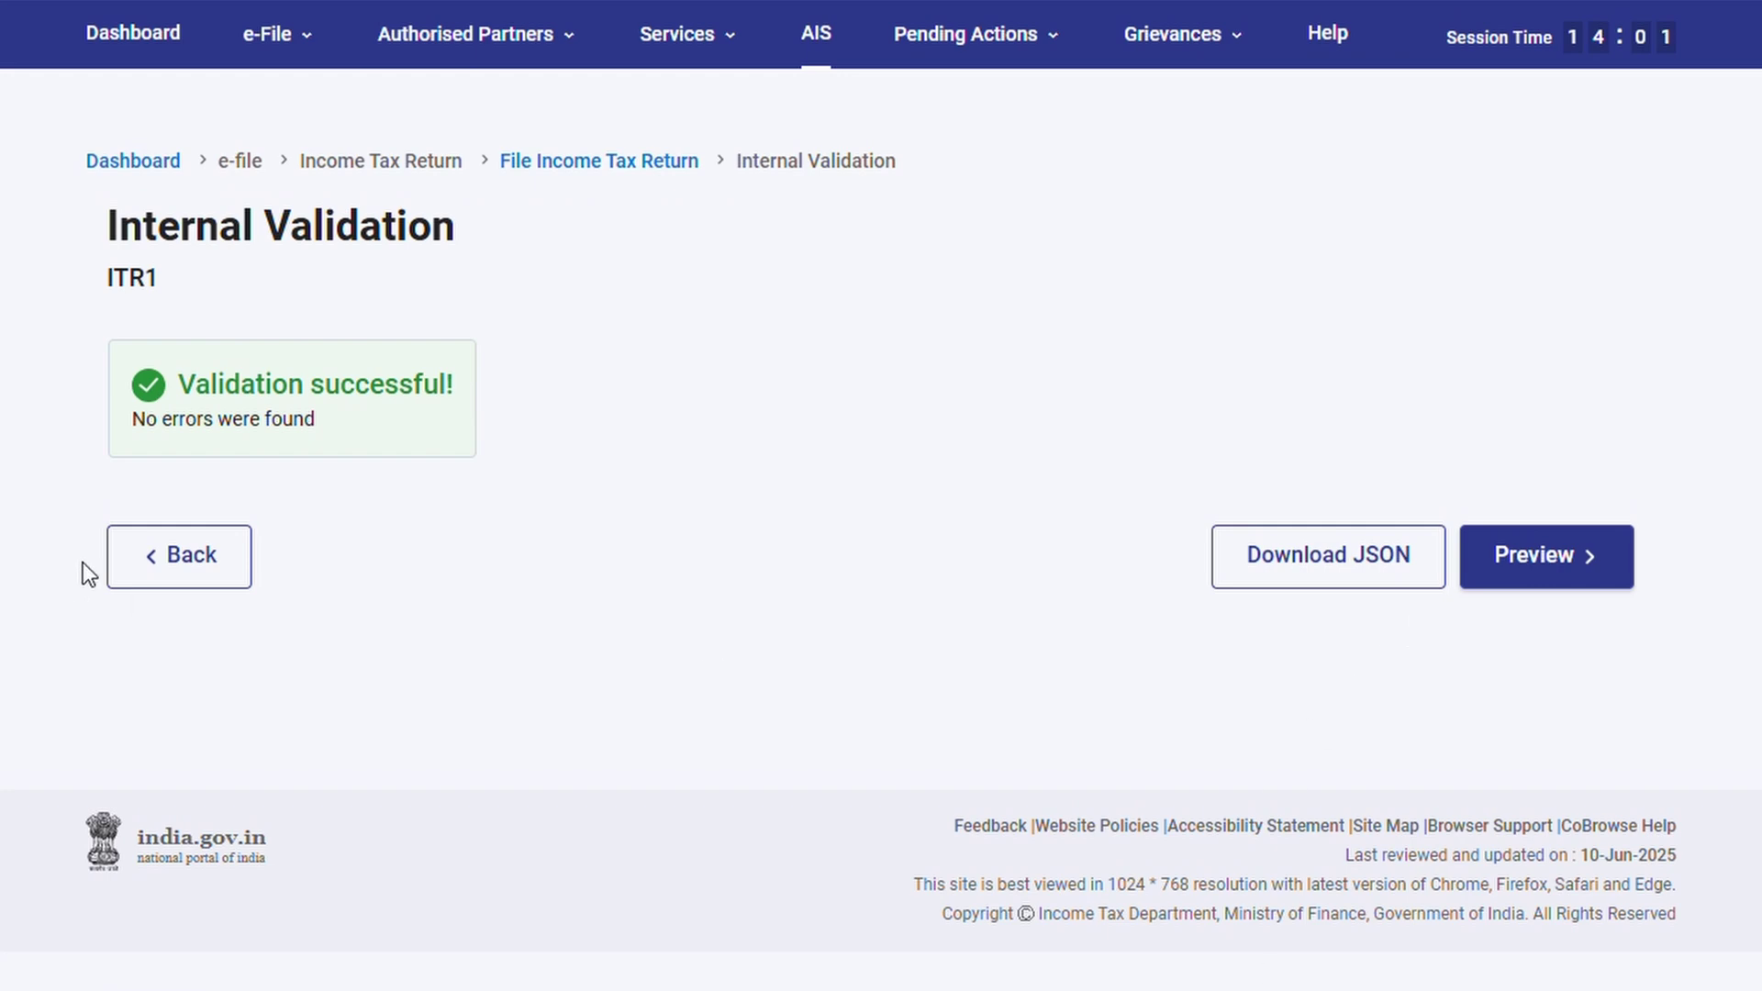
# Preview the whole return, including Schedule 80E, and send it for upload level validation
pyautogui.click(1510, 584)
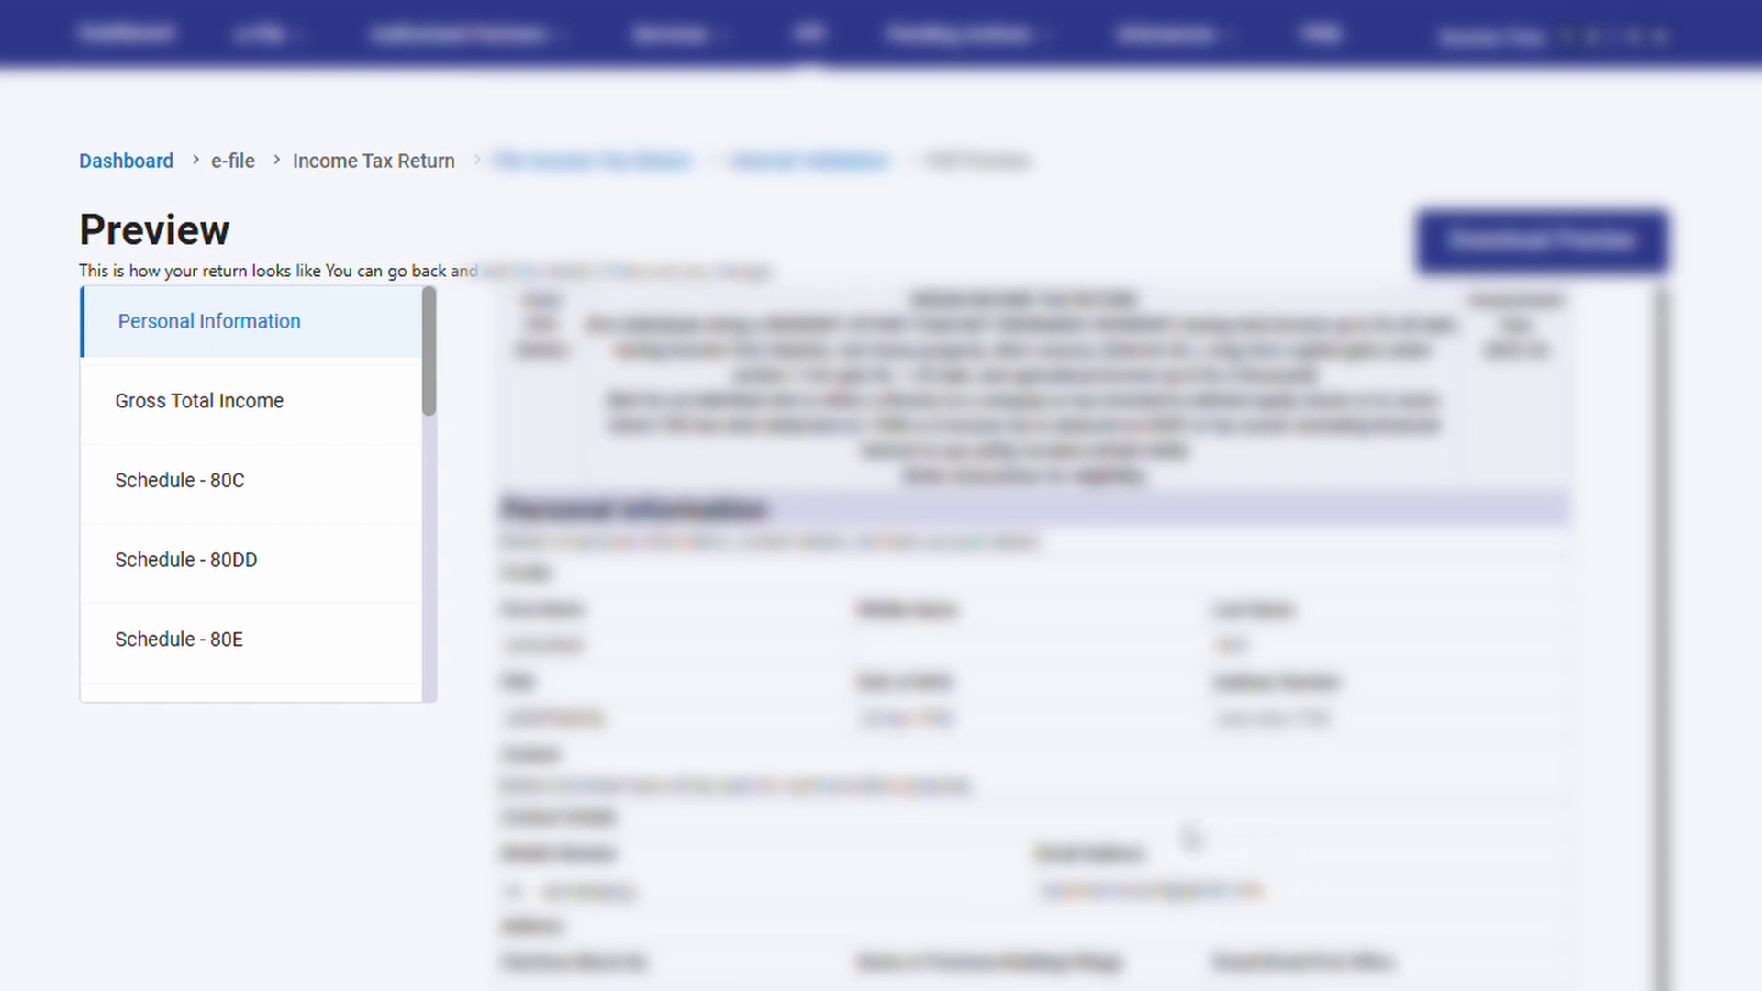
pyautogui.scroll(-3, 1190, 836)
pyautogui.click(250, 642)
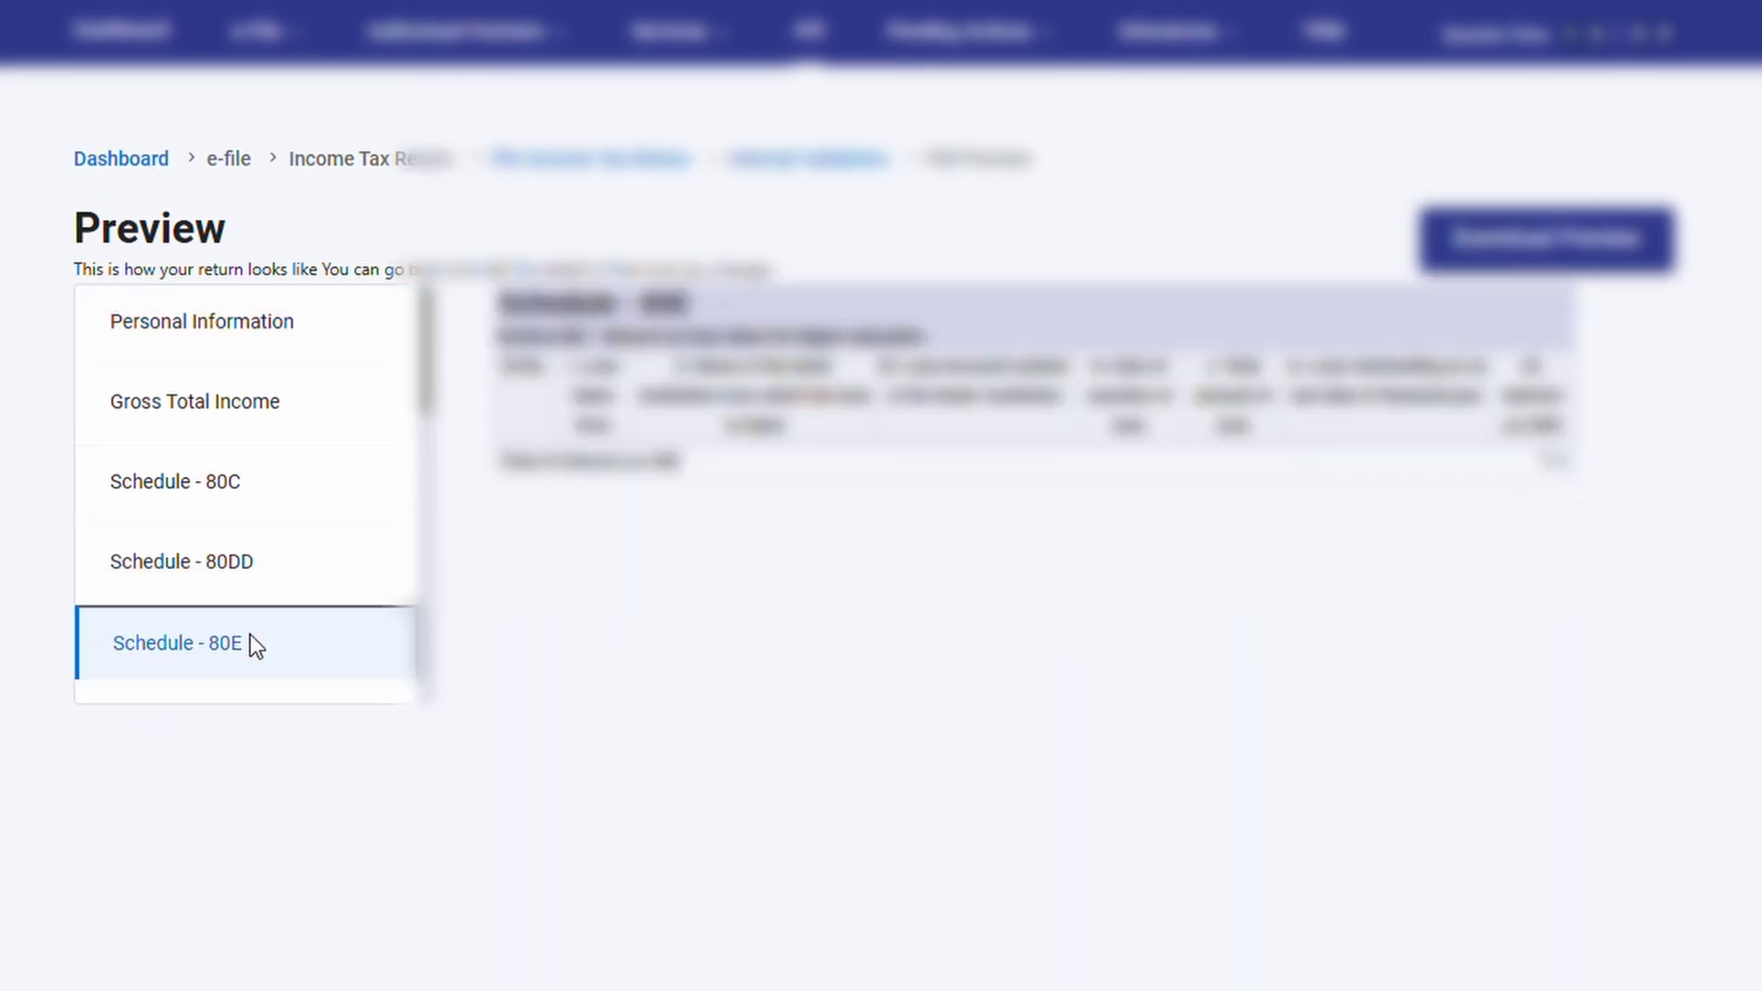
pyautogui.scroll(-5, 813, 647)
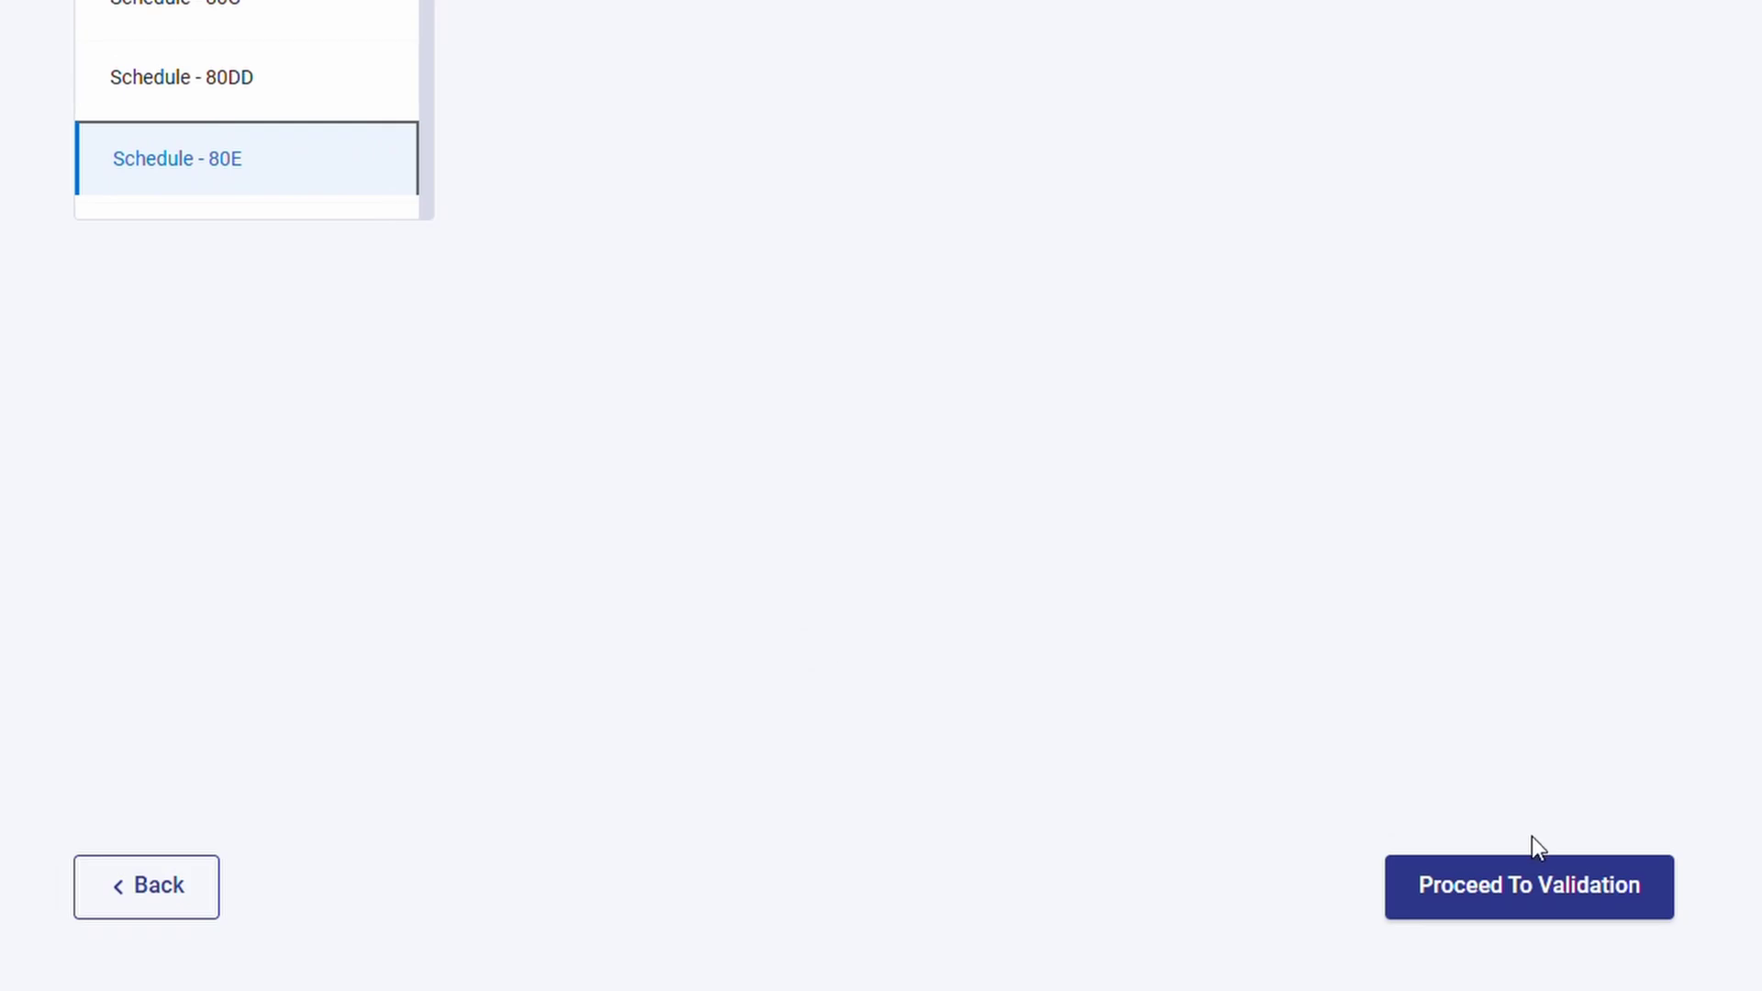
pyautogui.click(1540, 895)
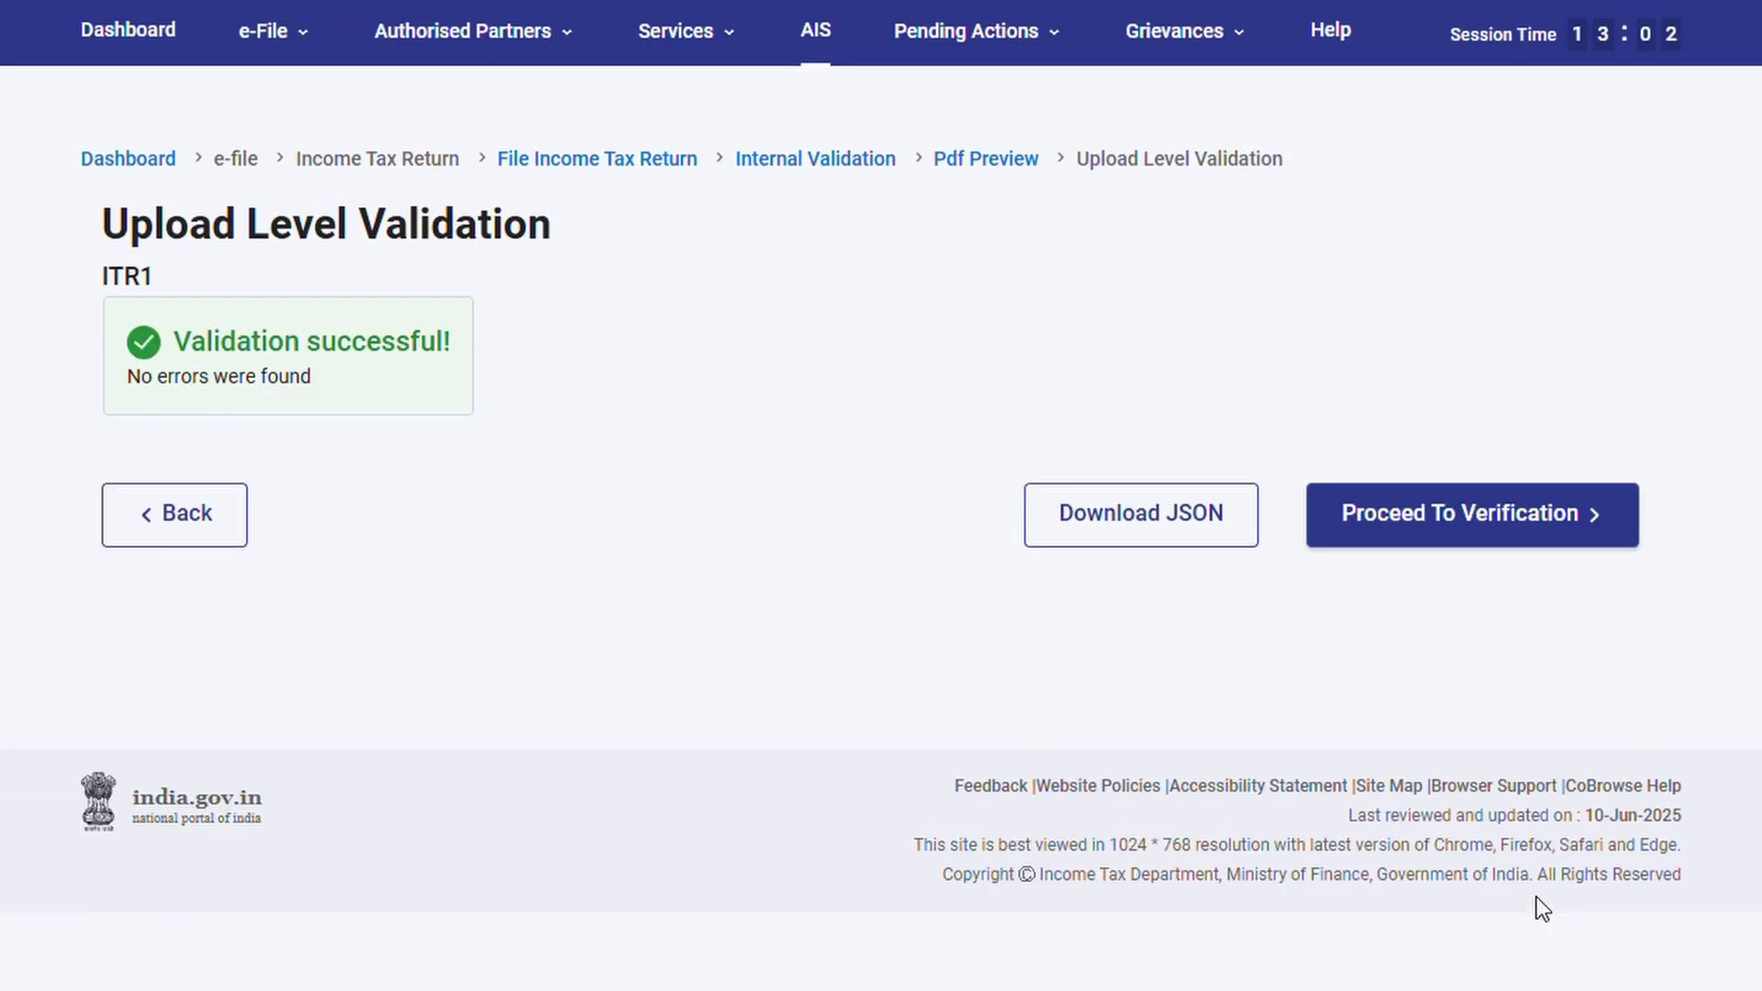
# Choose E-Verify Now and select OTP on the Aadhaar-registered mobile number as the method
pyautogui.click(1480, 536)
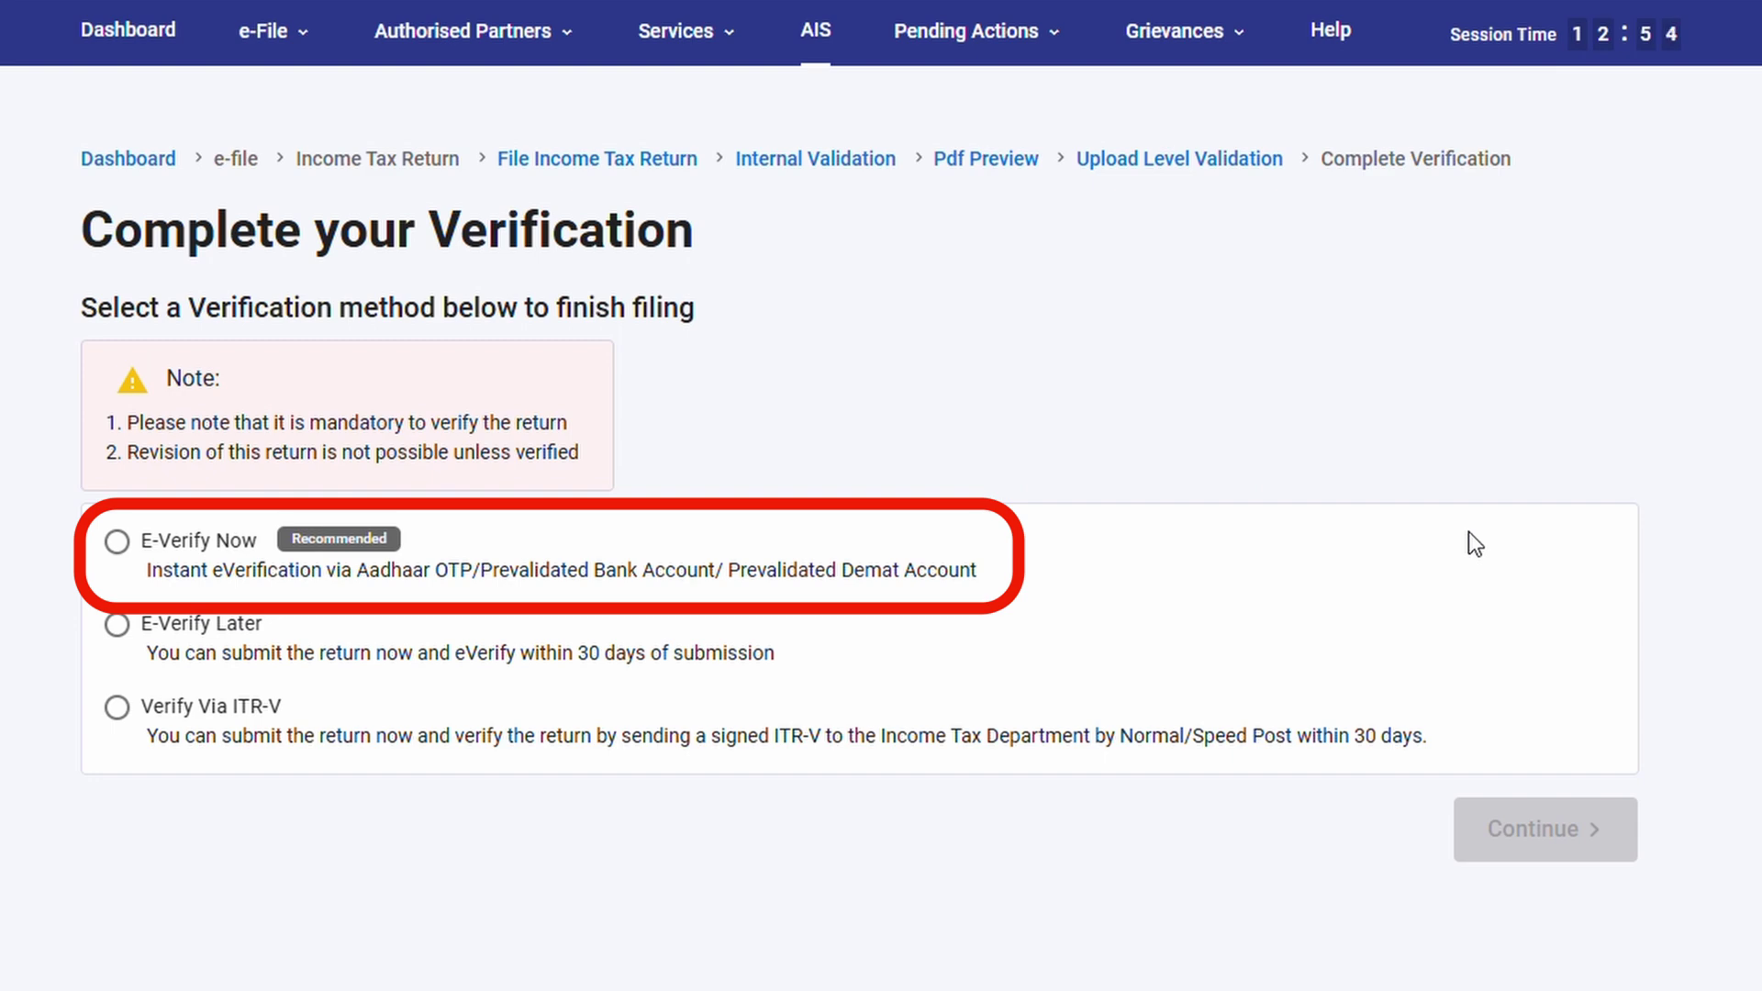
pyautogui.click(117, 546)
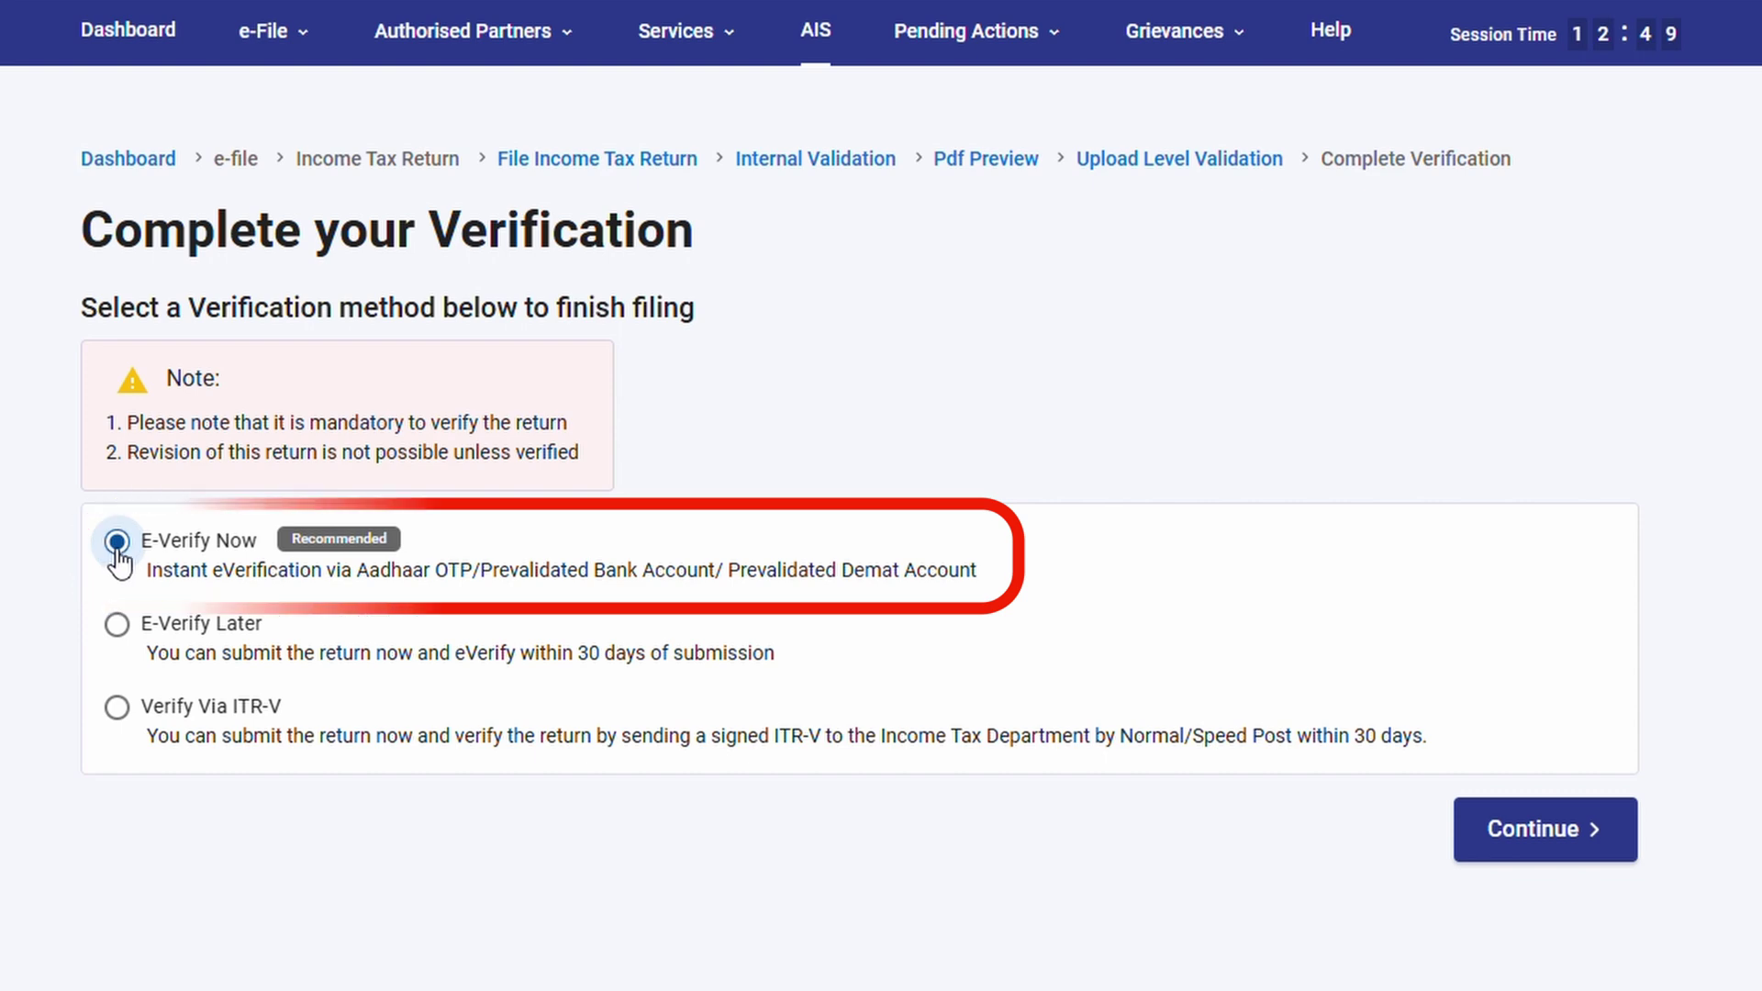
pyautogui.click(1541, 850)
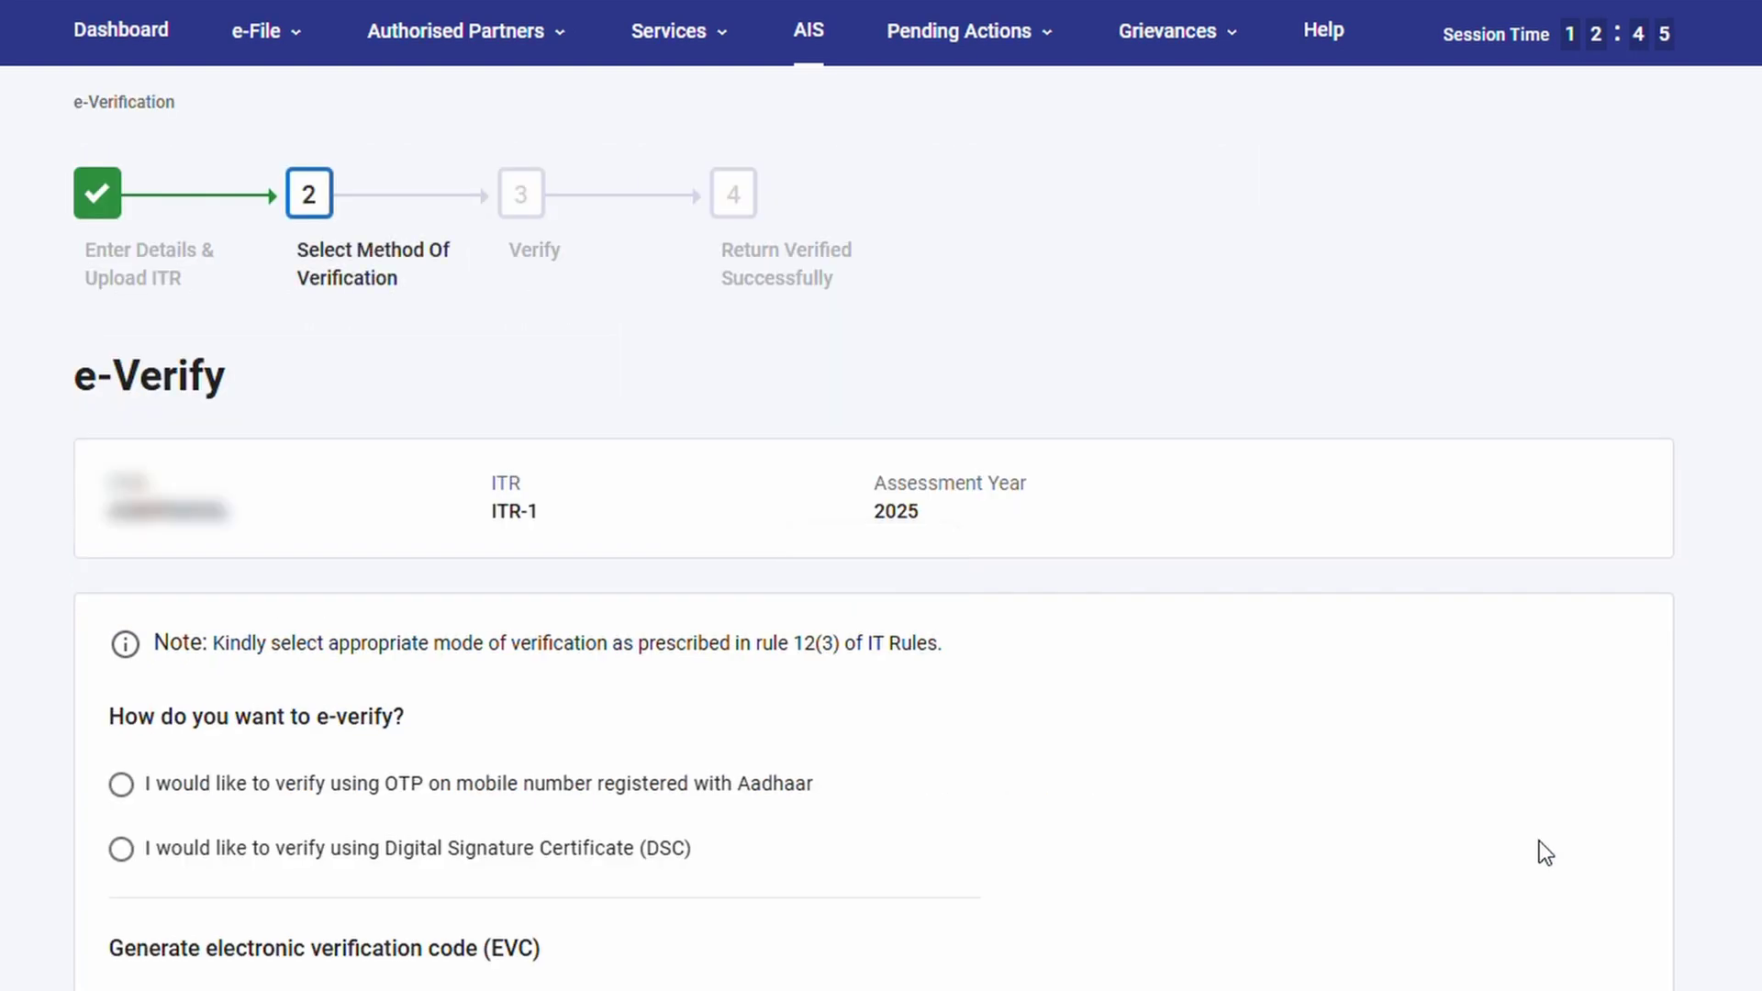
pyautogui.scroll(-5, 1539, 840)
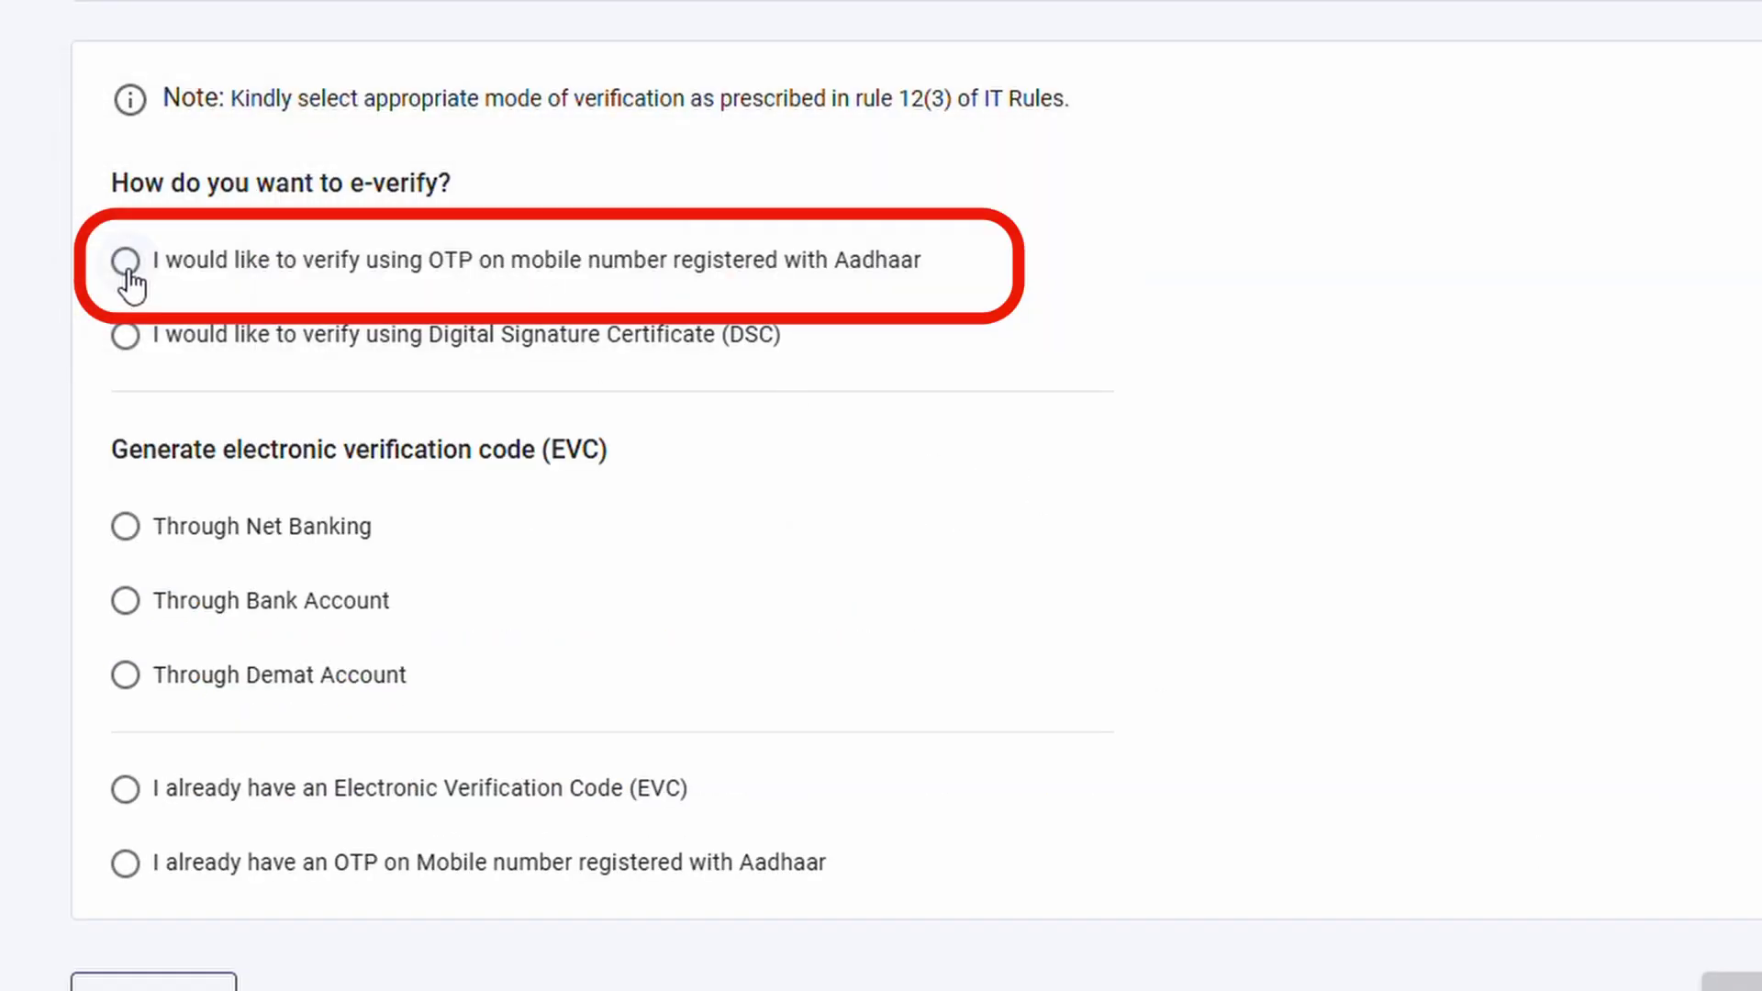
pyautogui.moveTo(163, 268); pyautogui.dragTo(928, 267)
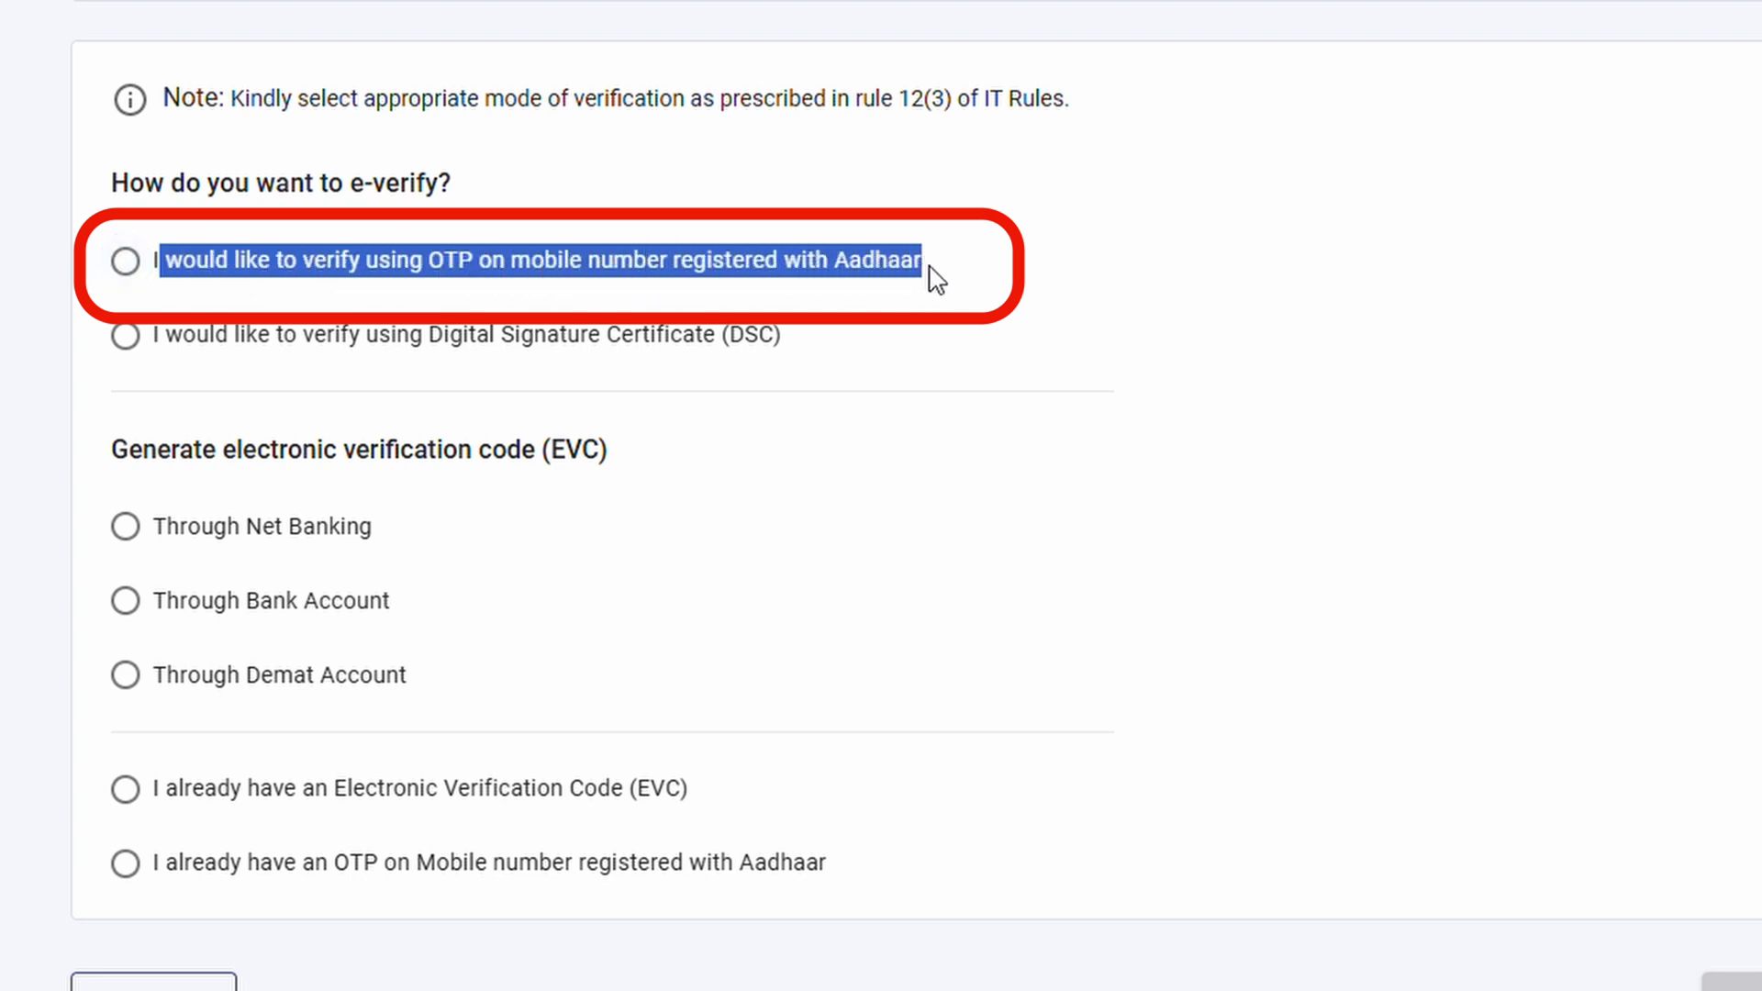
pyautogui.click(121, 263)
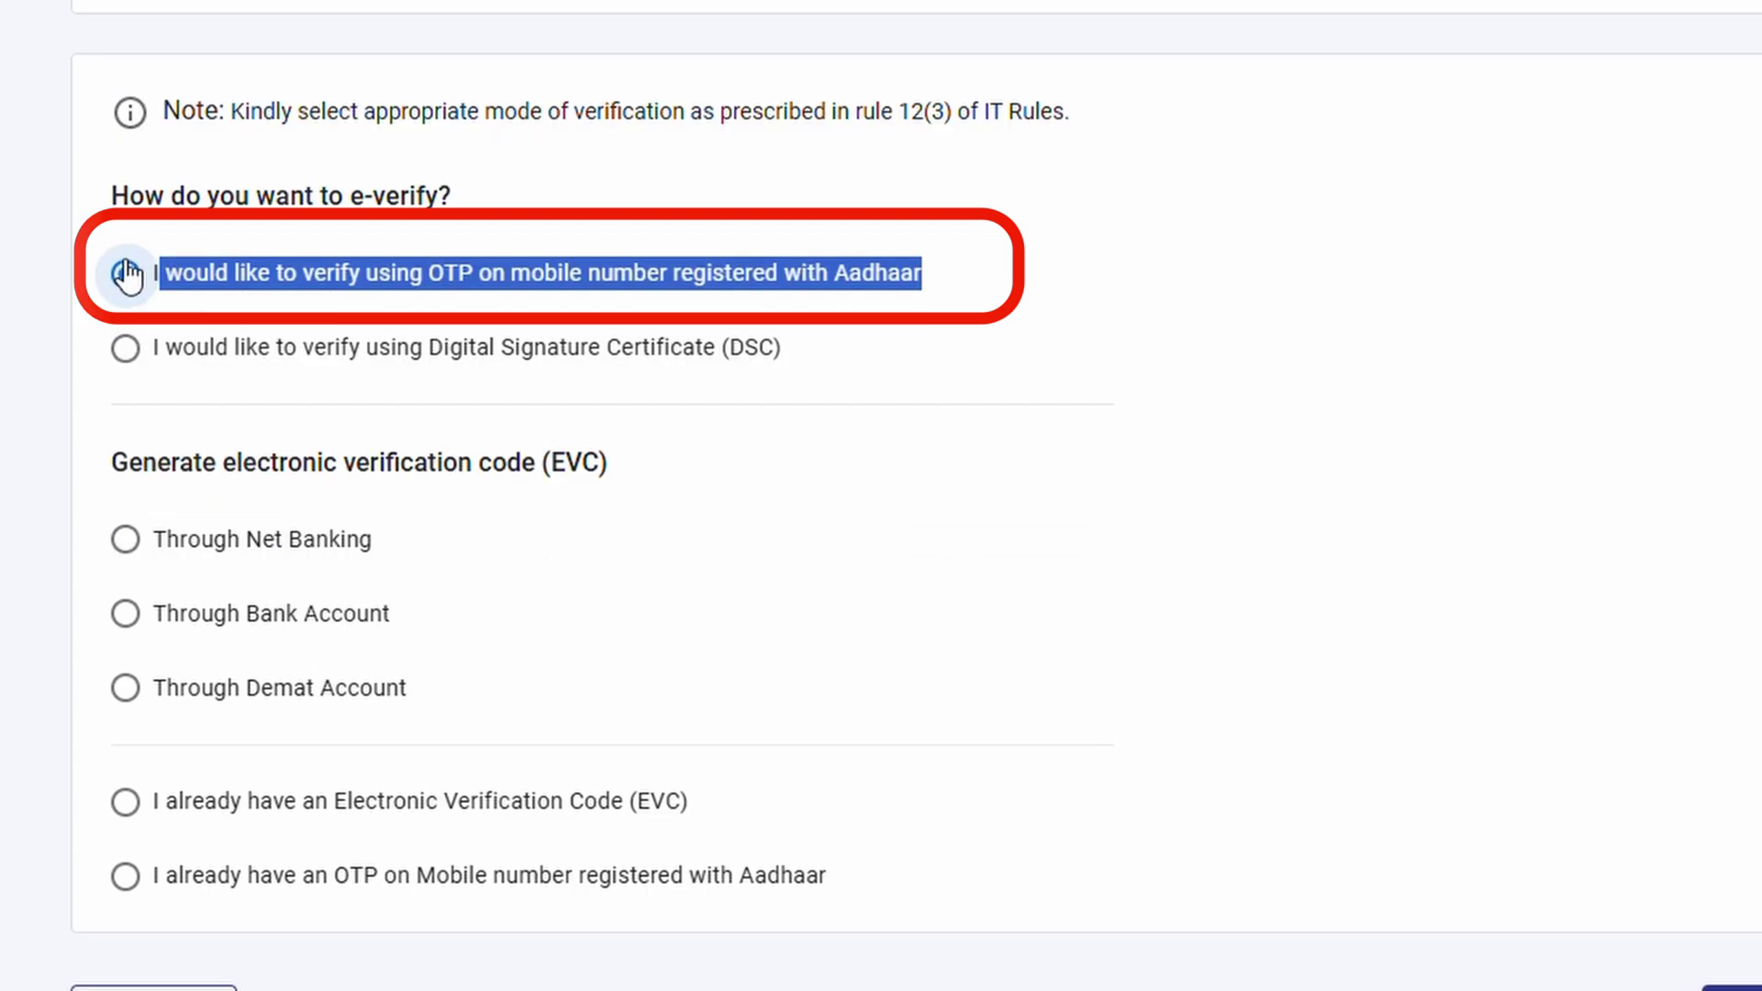
# Give Aadhaar consent, generate the Aadhaar OTP, enter the received code, and validate it
pyautogui.click(1325, 706)
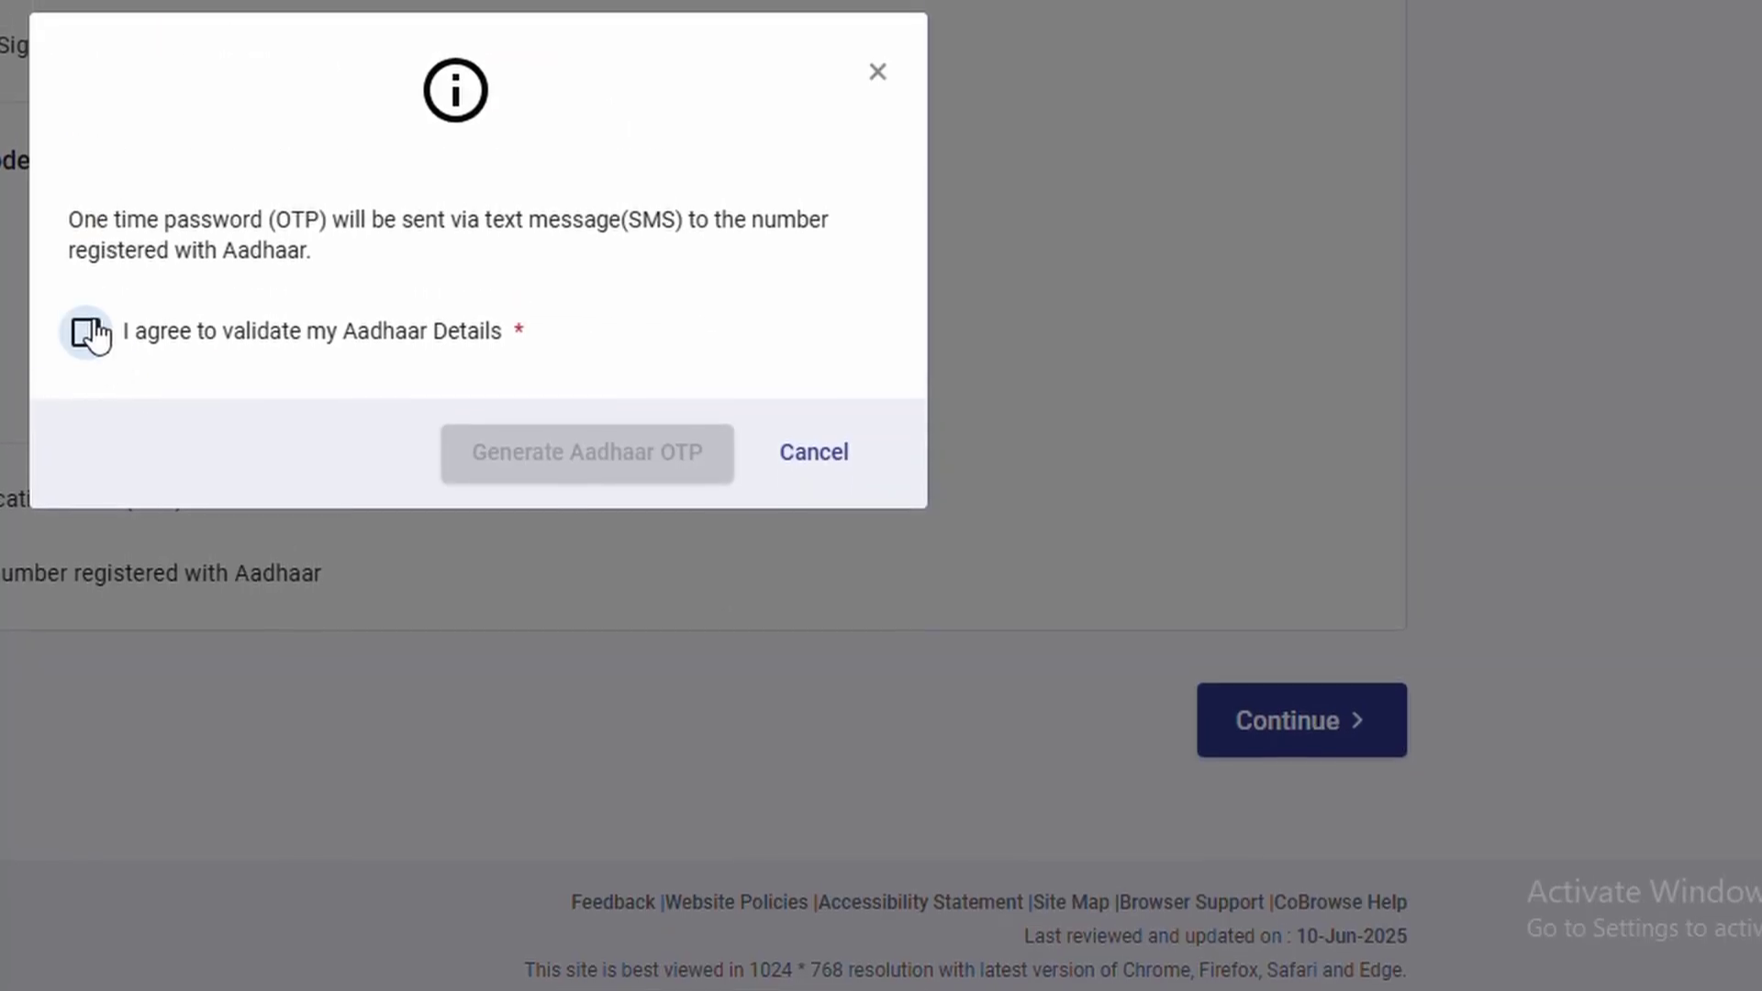
pyautogui.click(90, 333)
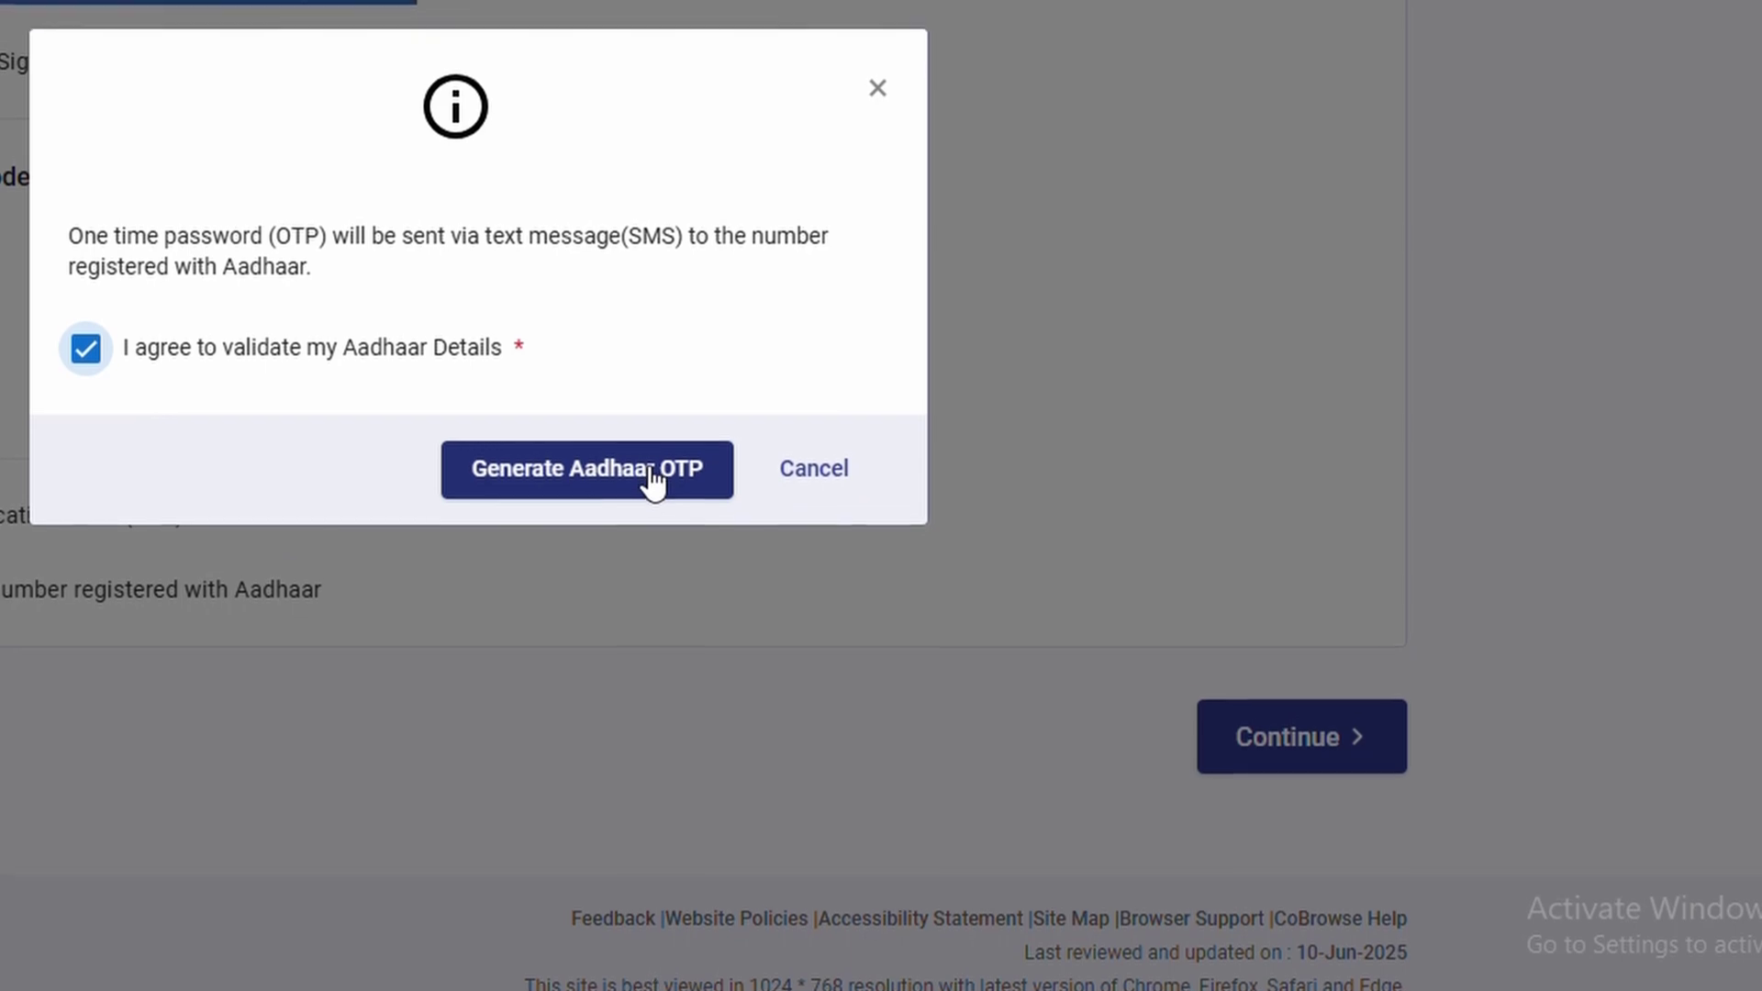
pyautogui.click(649, 466)
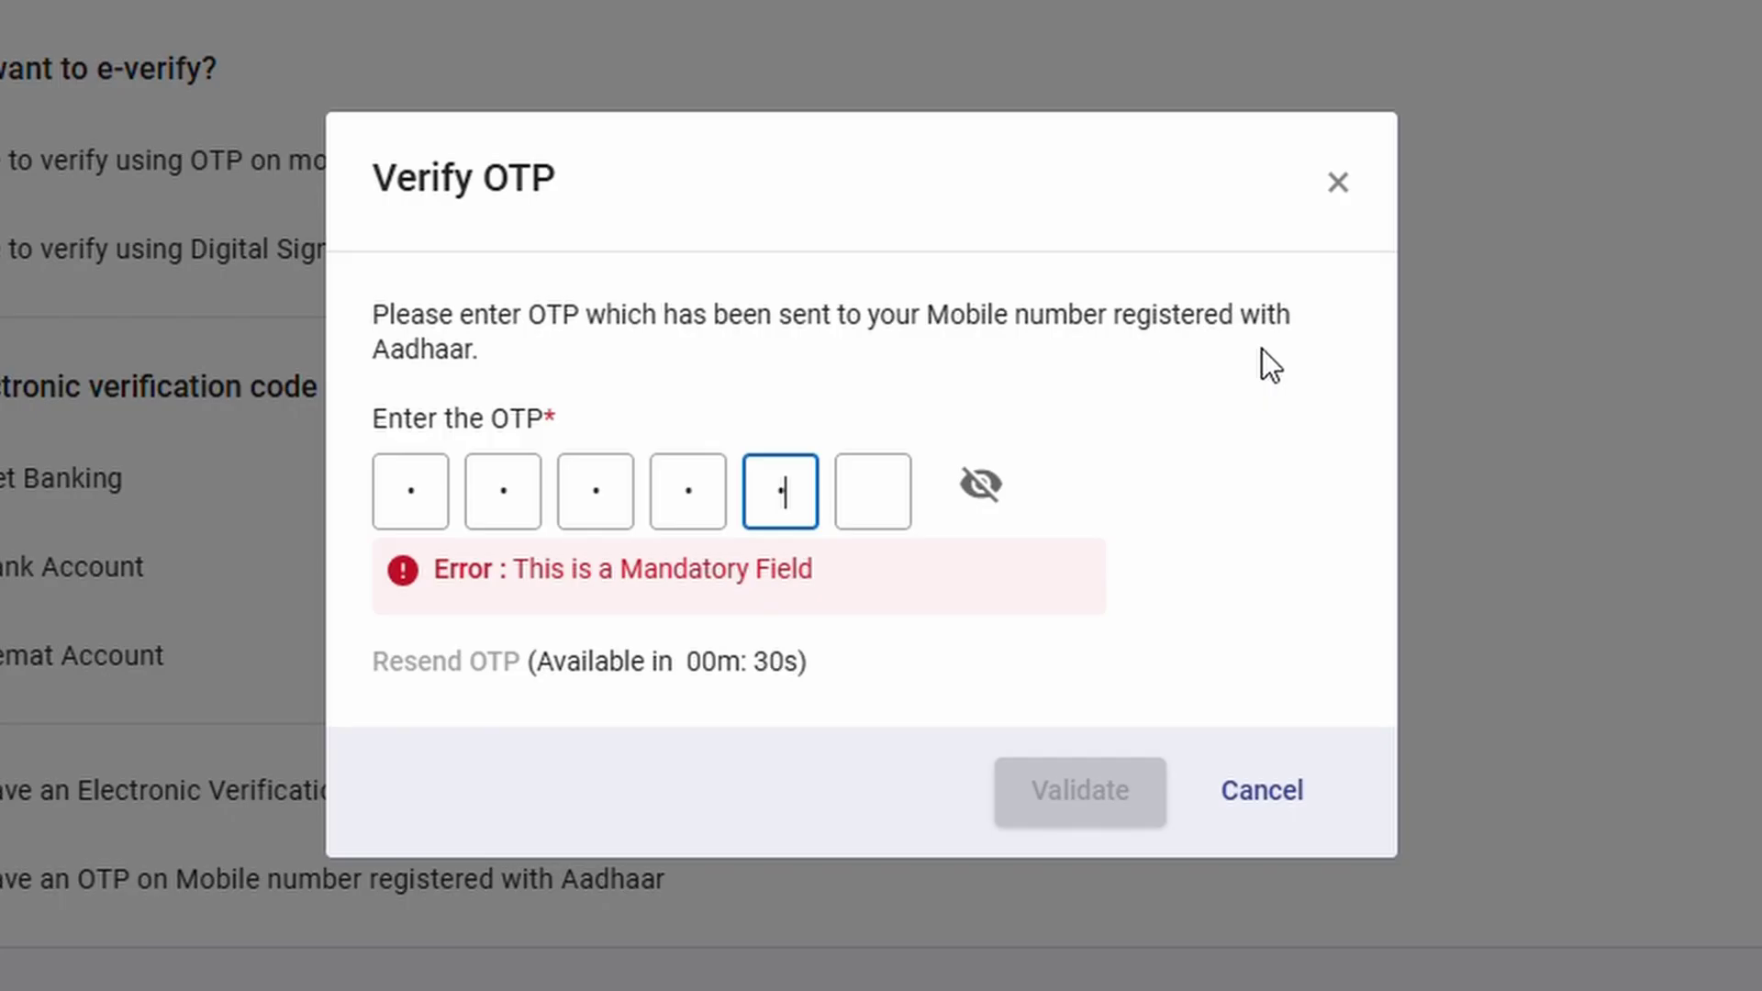
pyautogui.write('00')
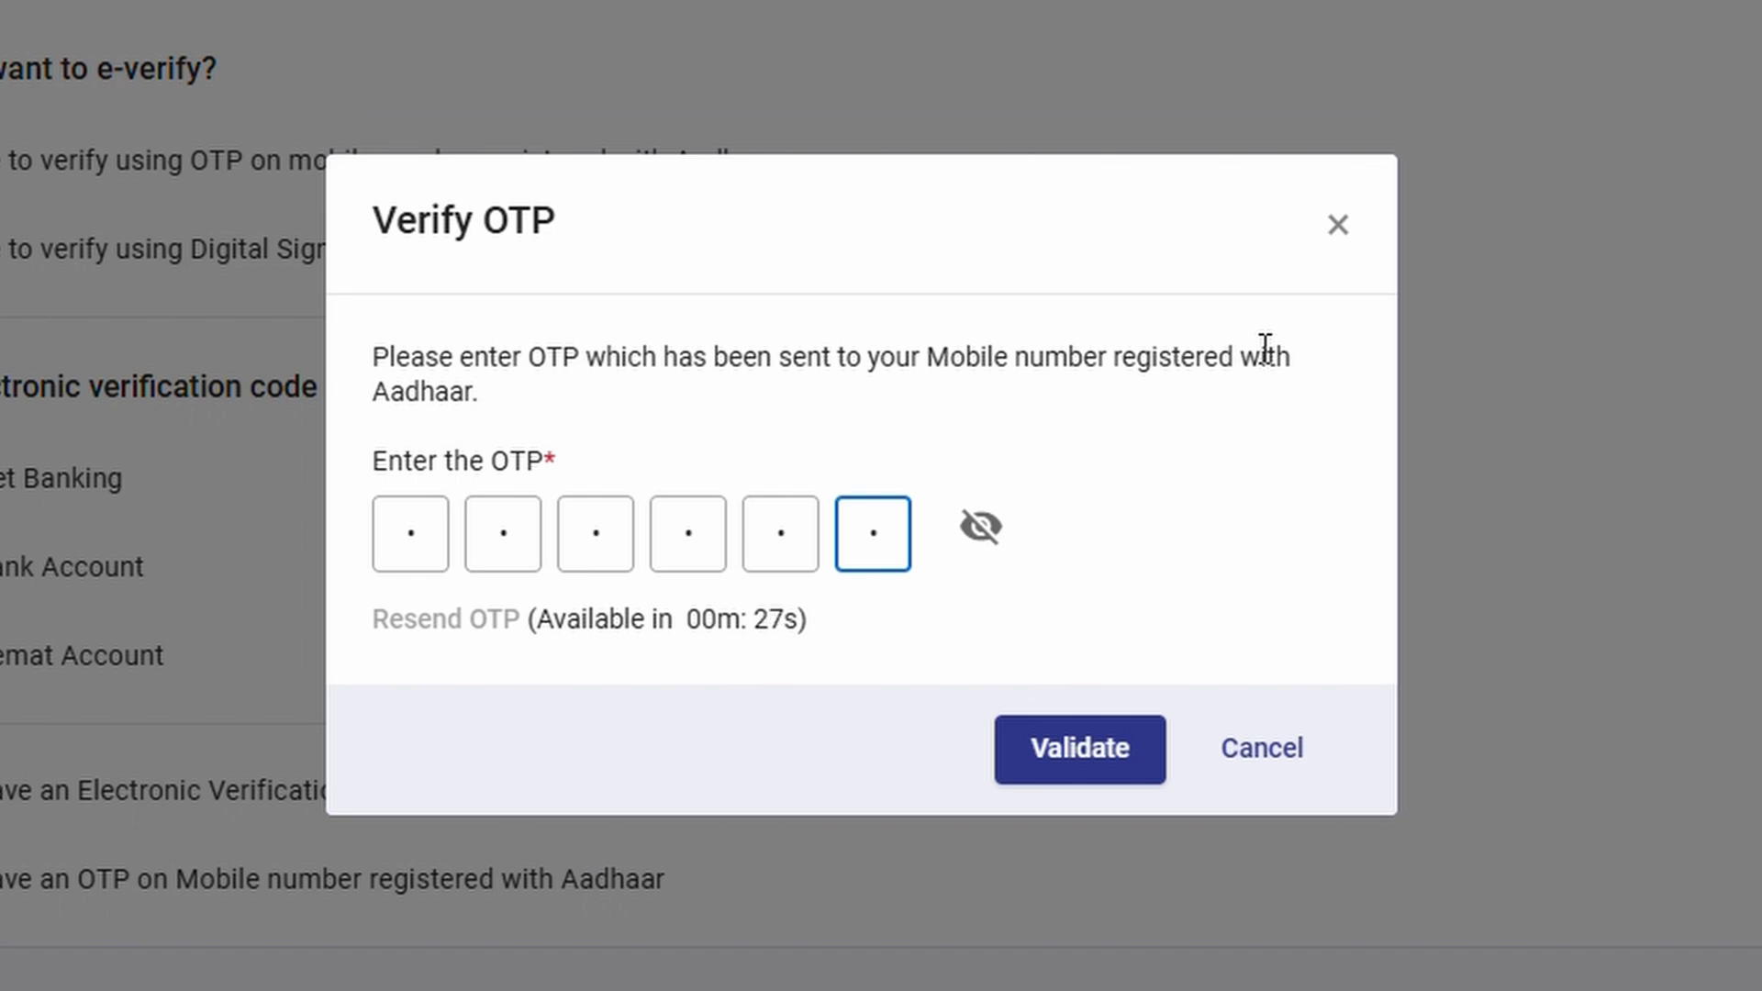
pyautogui.click(1073, 760)
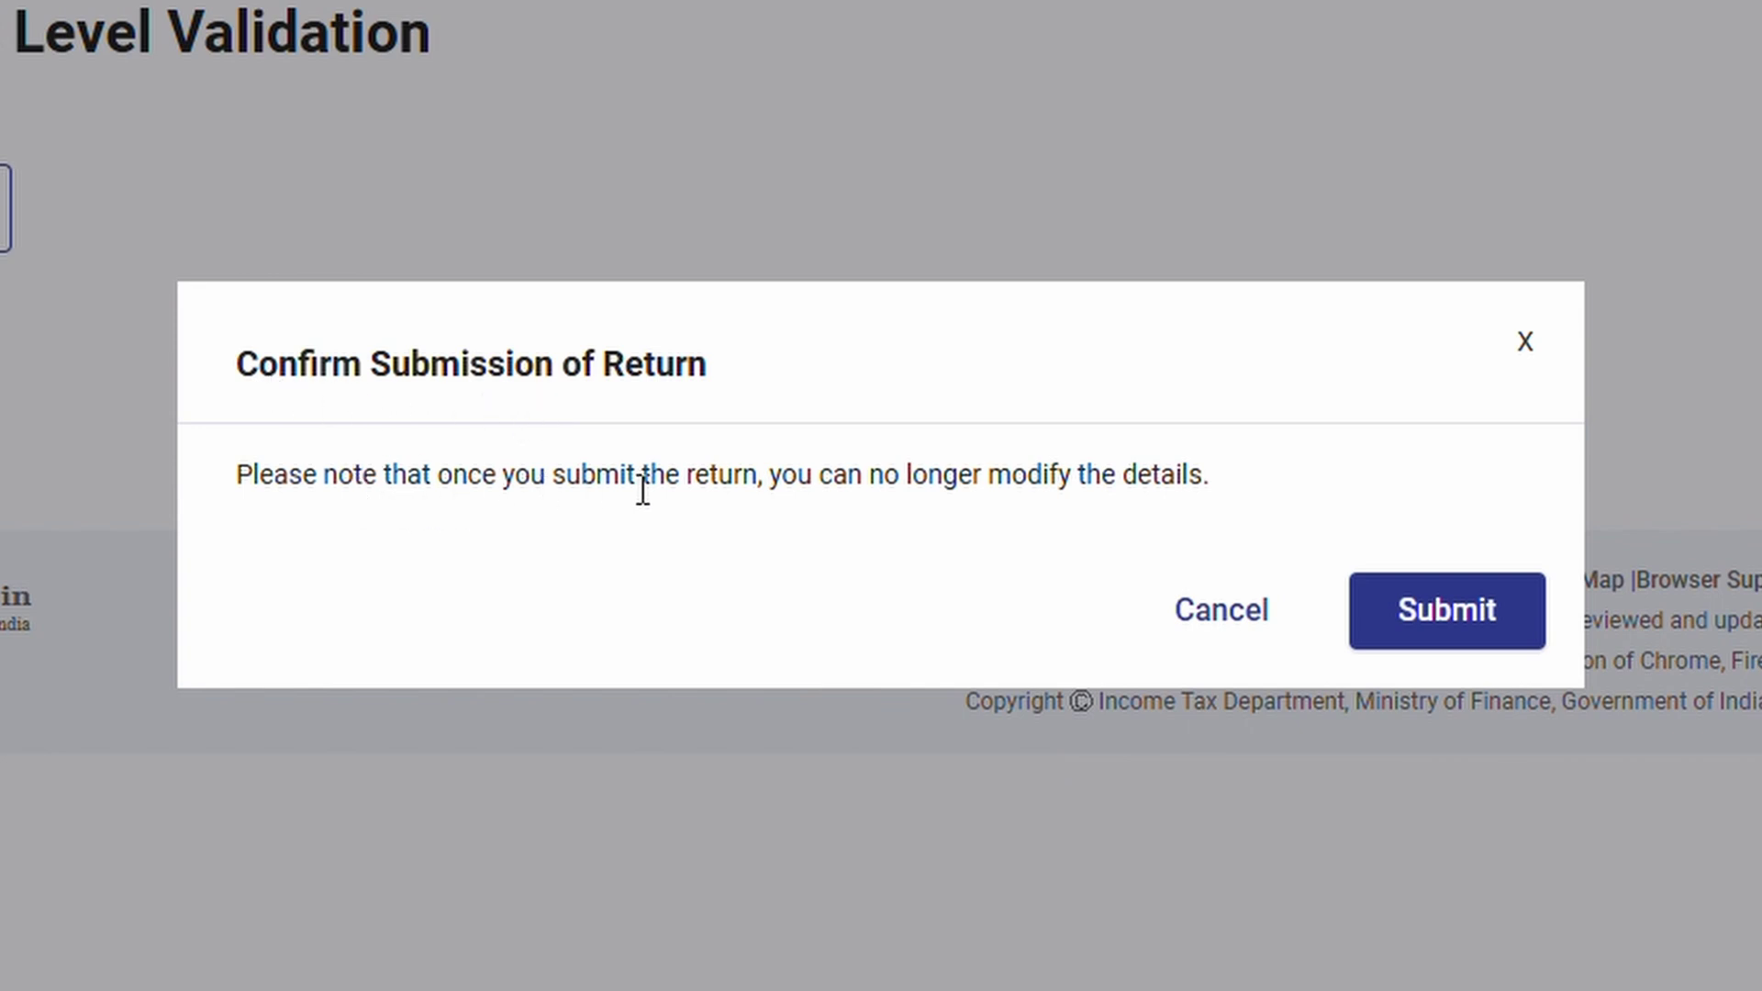
# Submit the return and download the filing receipt
pyautogui.click(1444, 613)
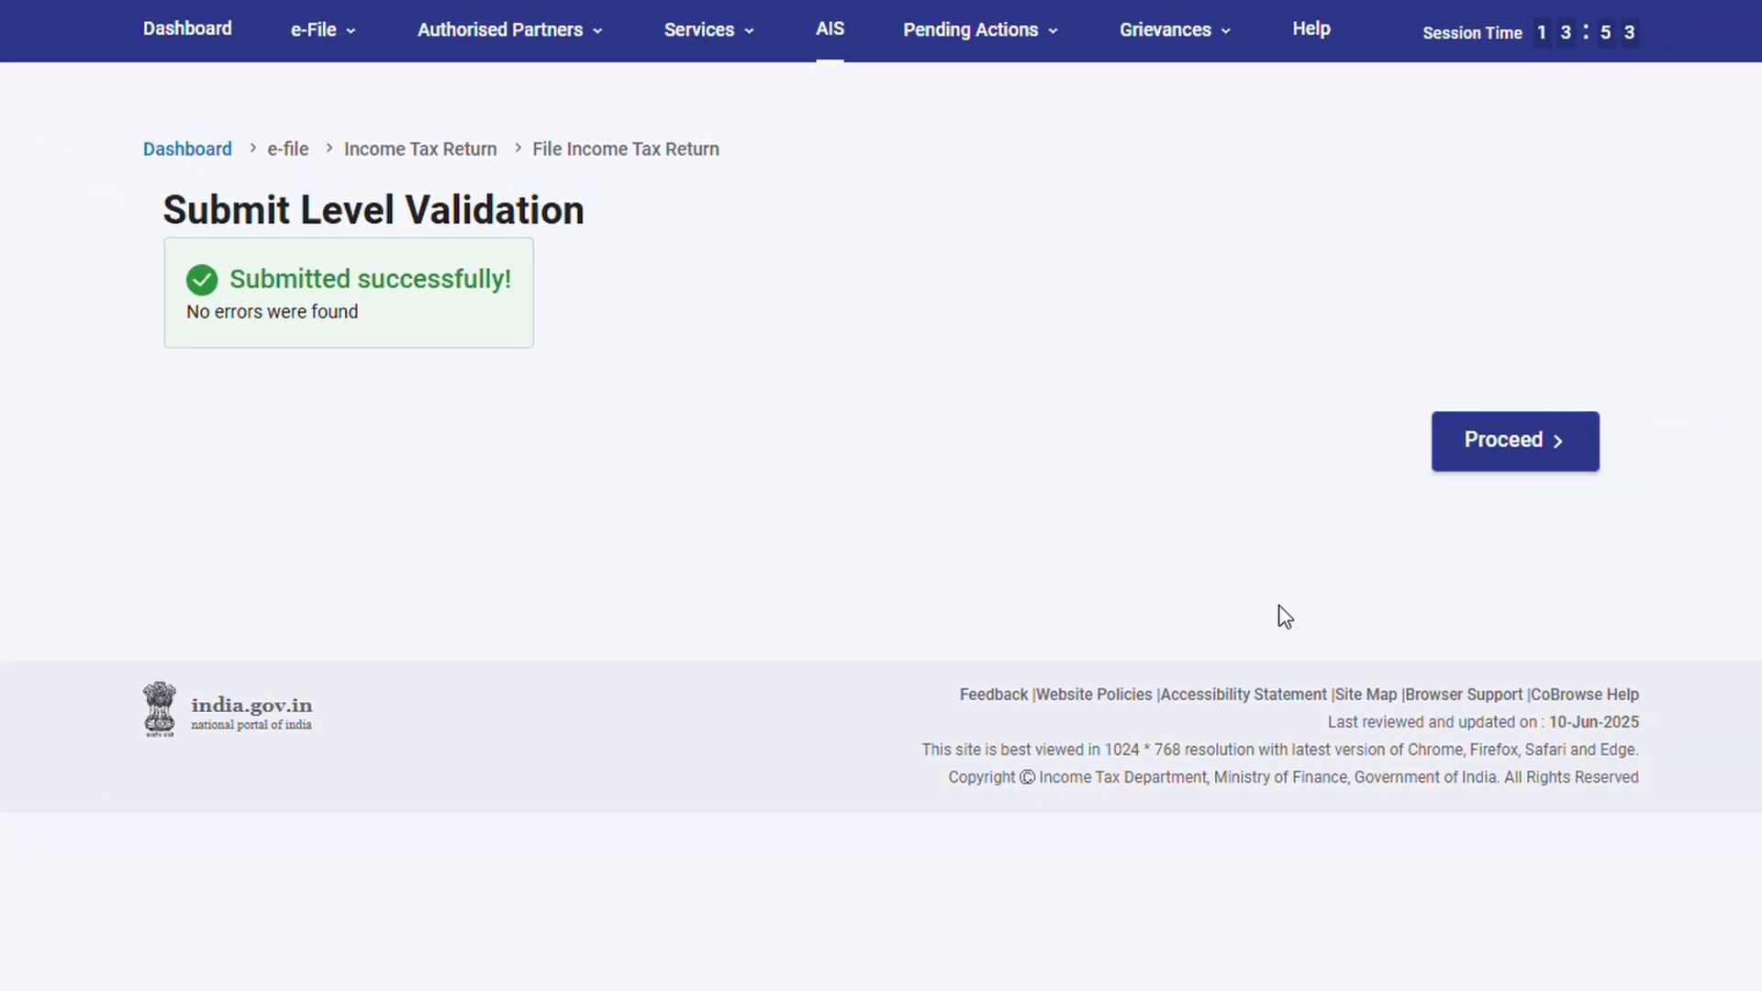
pyautogui.click(1505, 468)
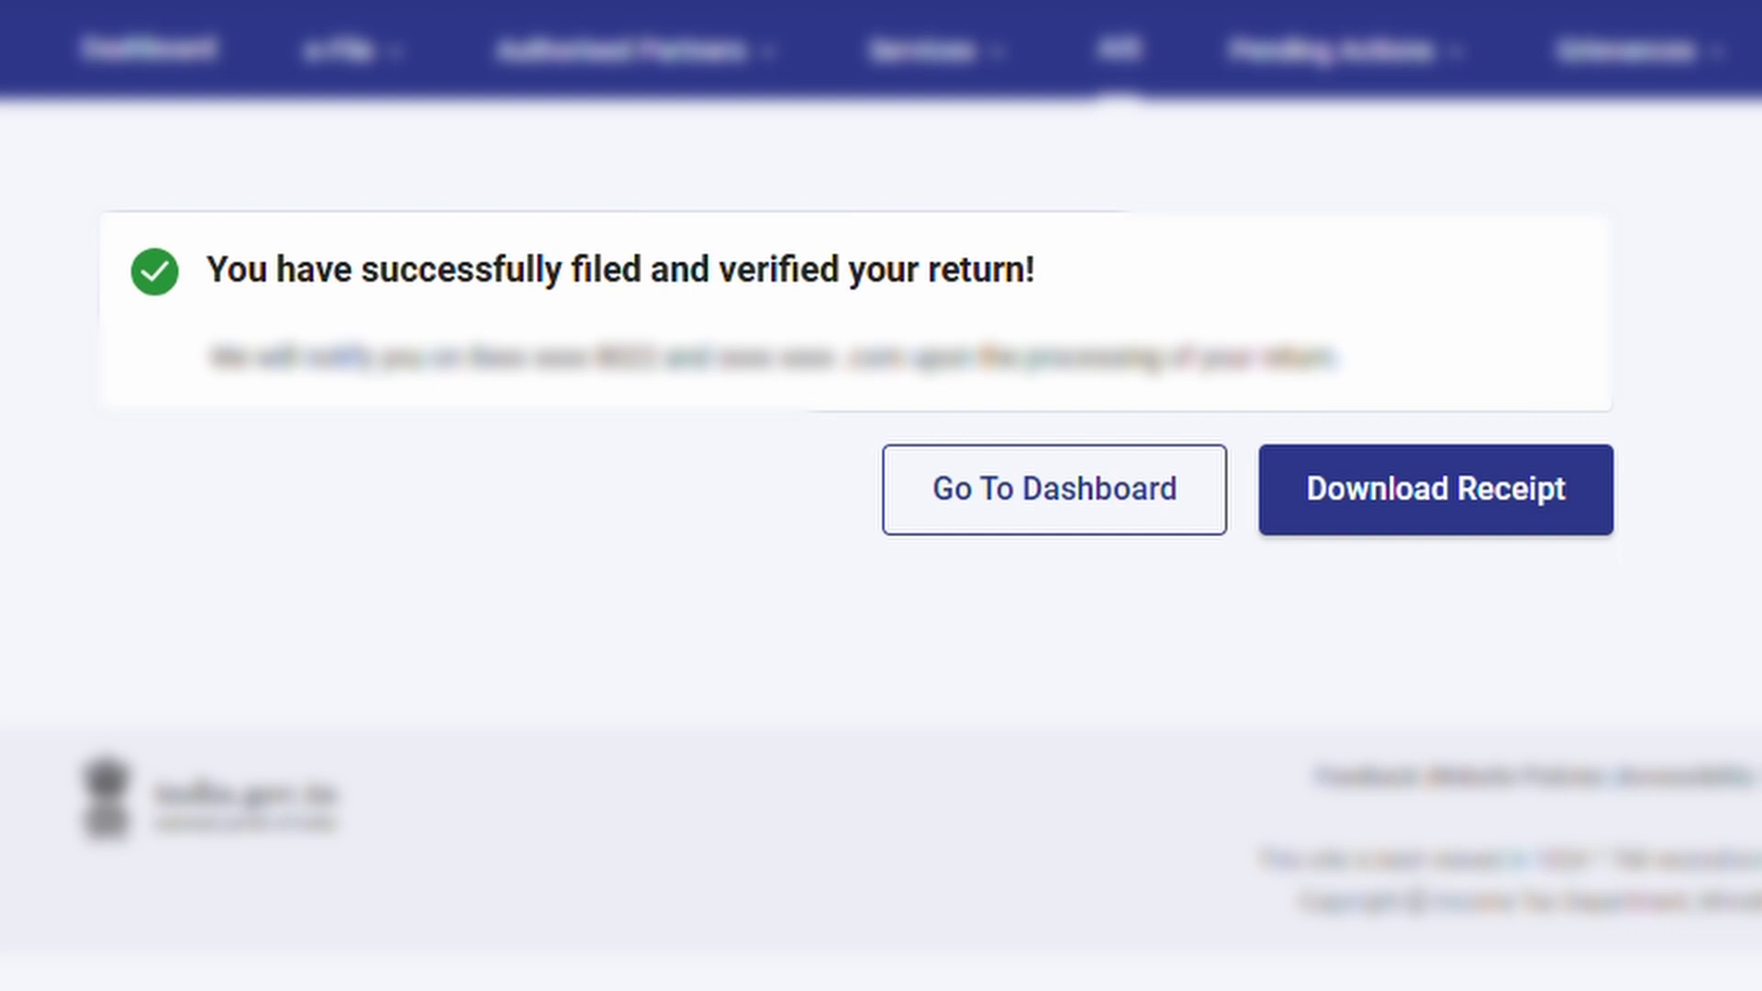
pyautogui.click(1505, 483)
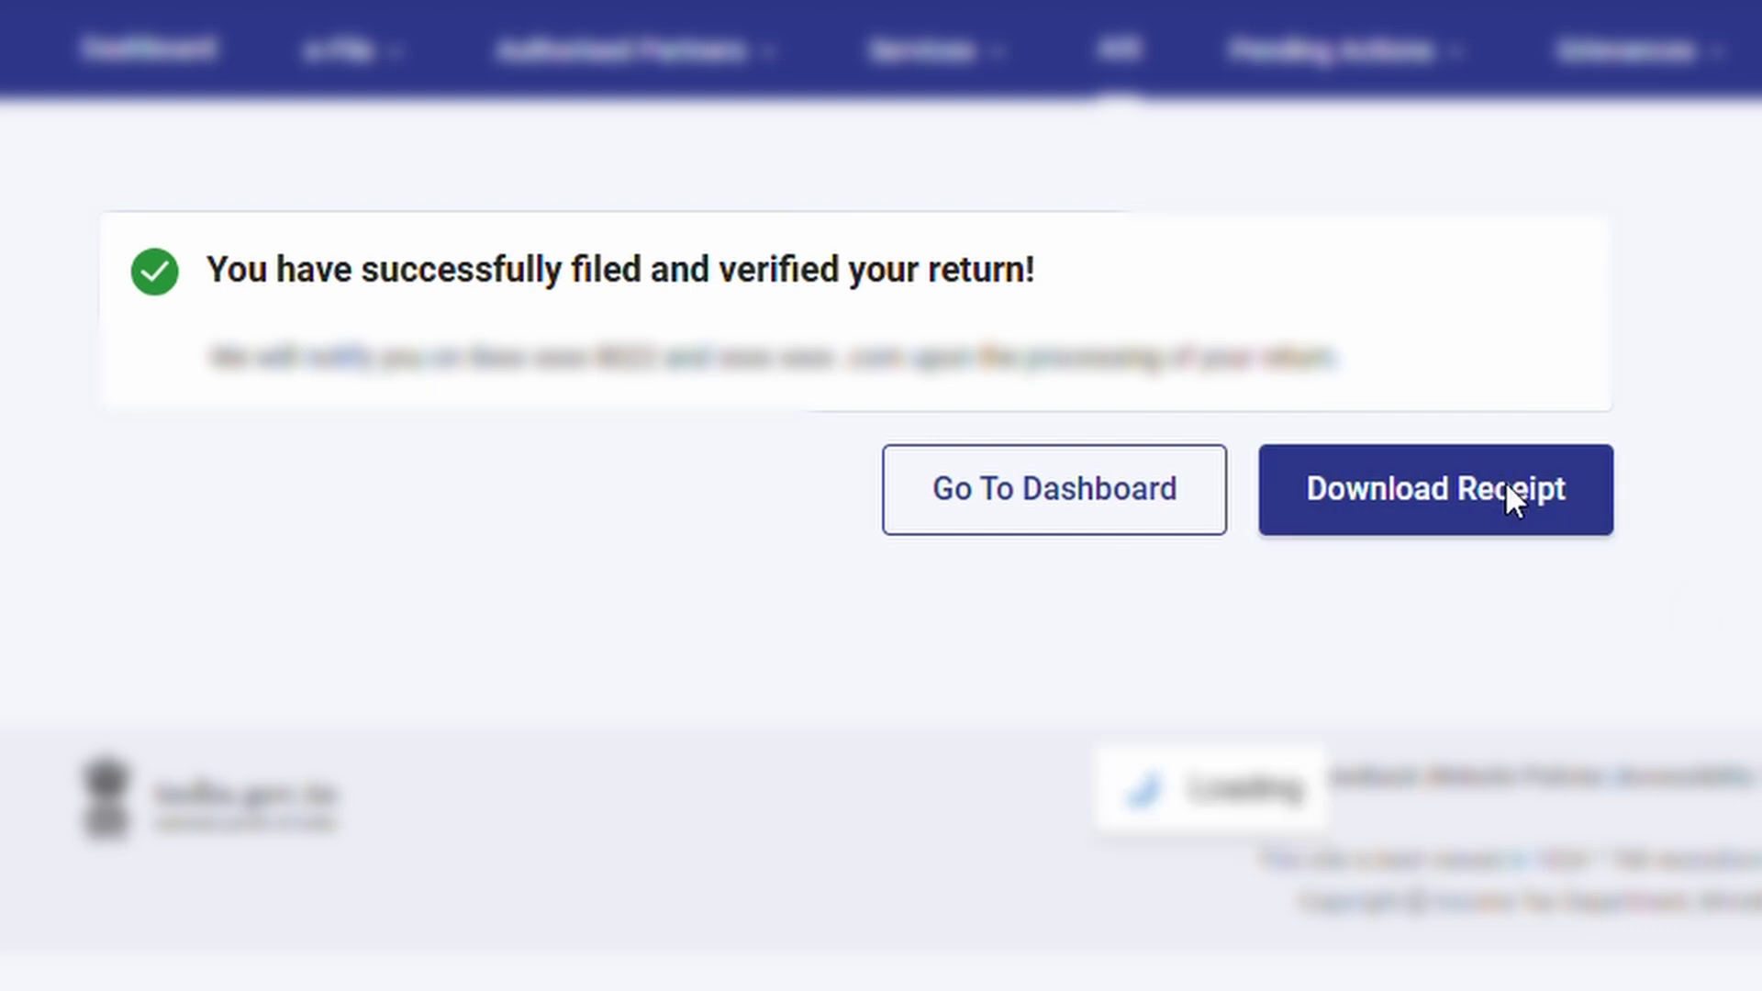